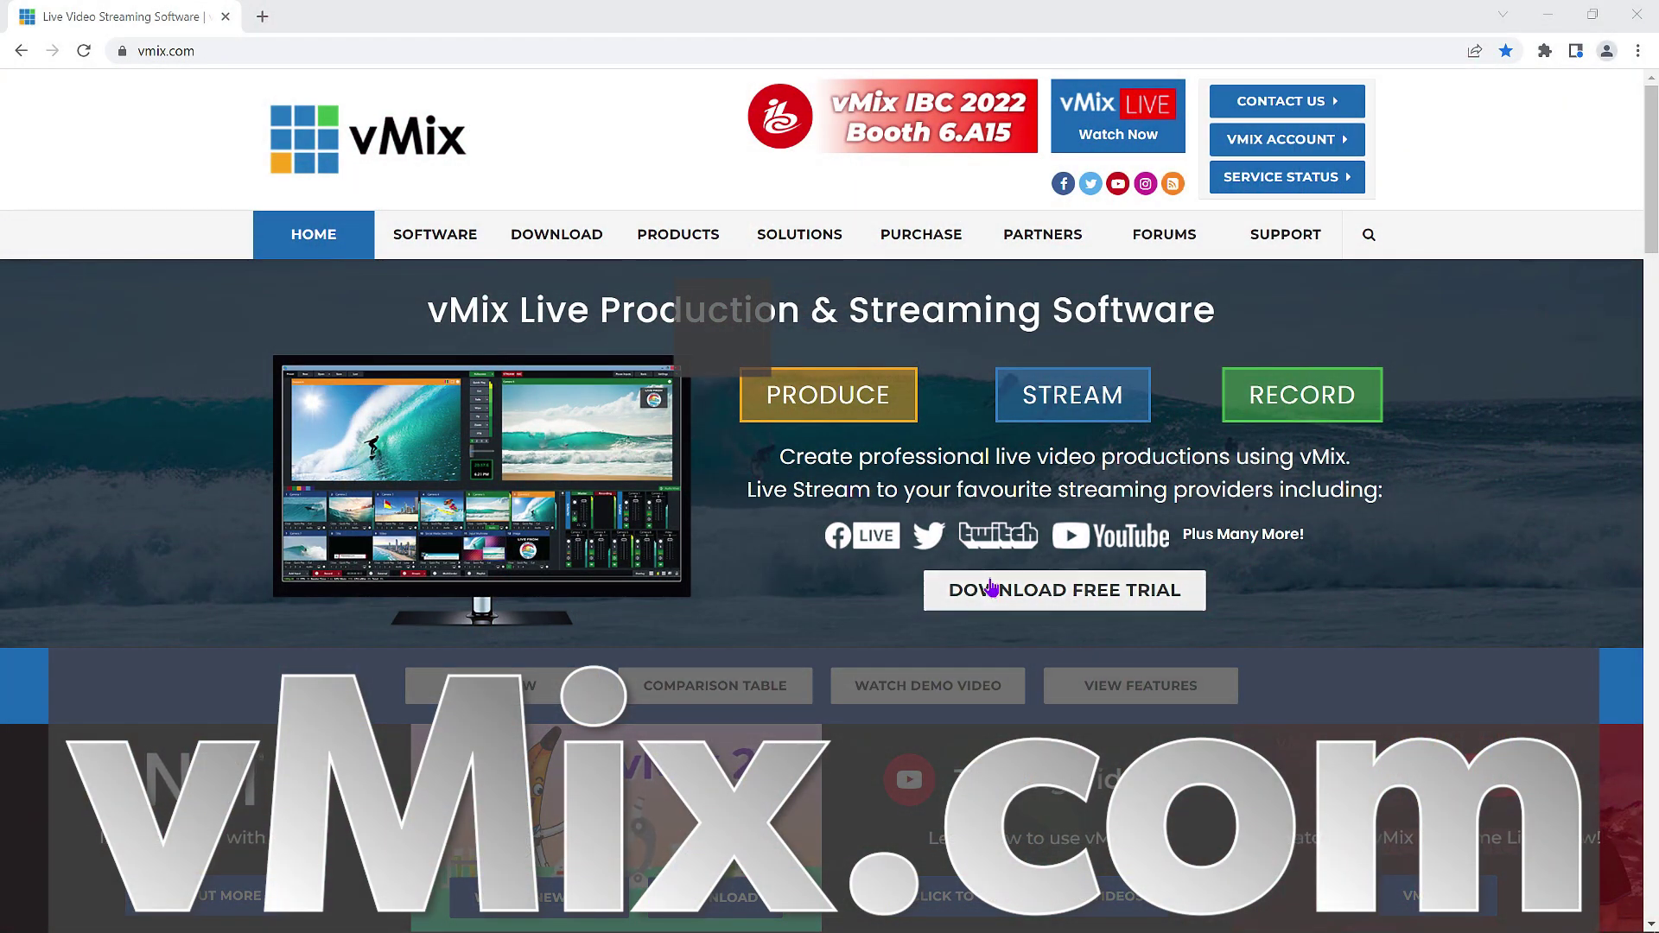
# Go to the vMix software page and jump to the Download vMix Software section
pyautogui.click(991, 589)
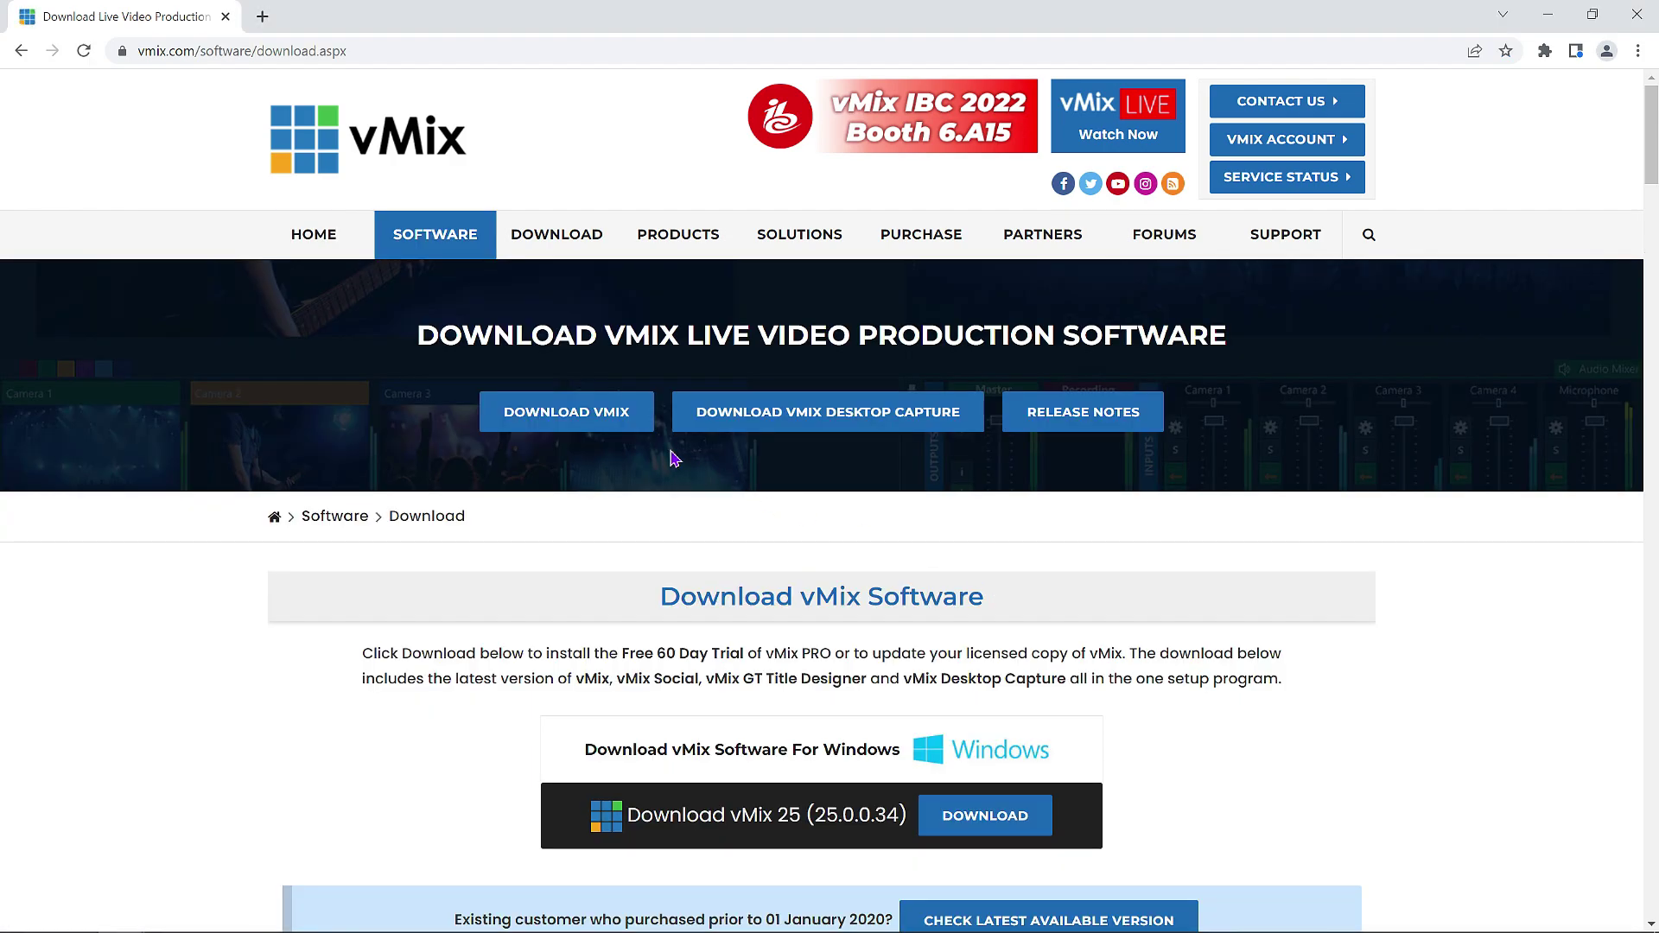
pyautogui.click(593, 415)
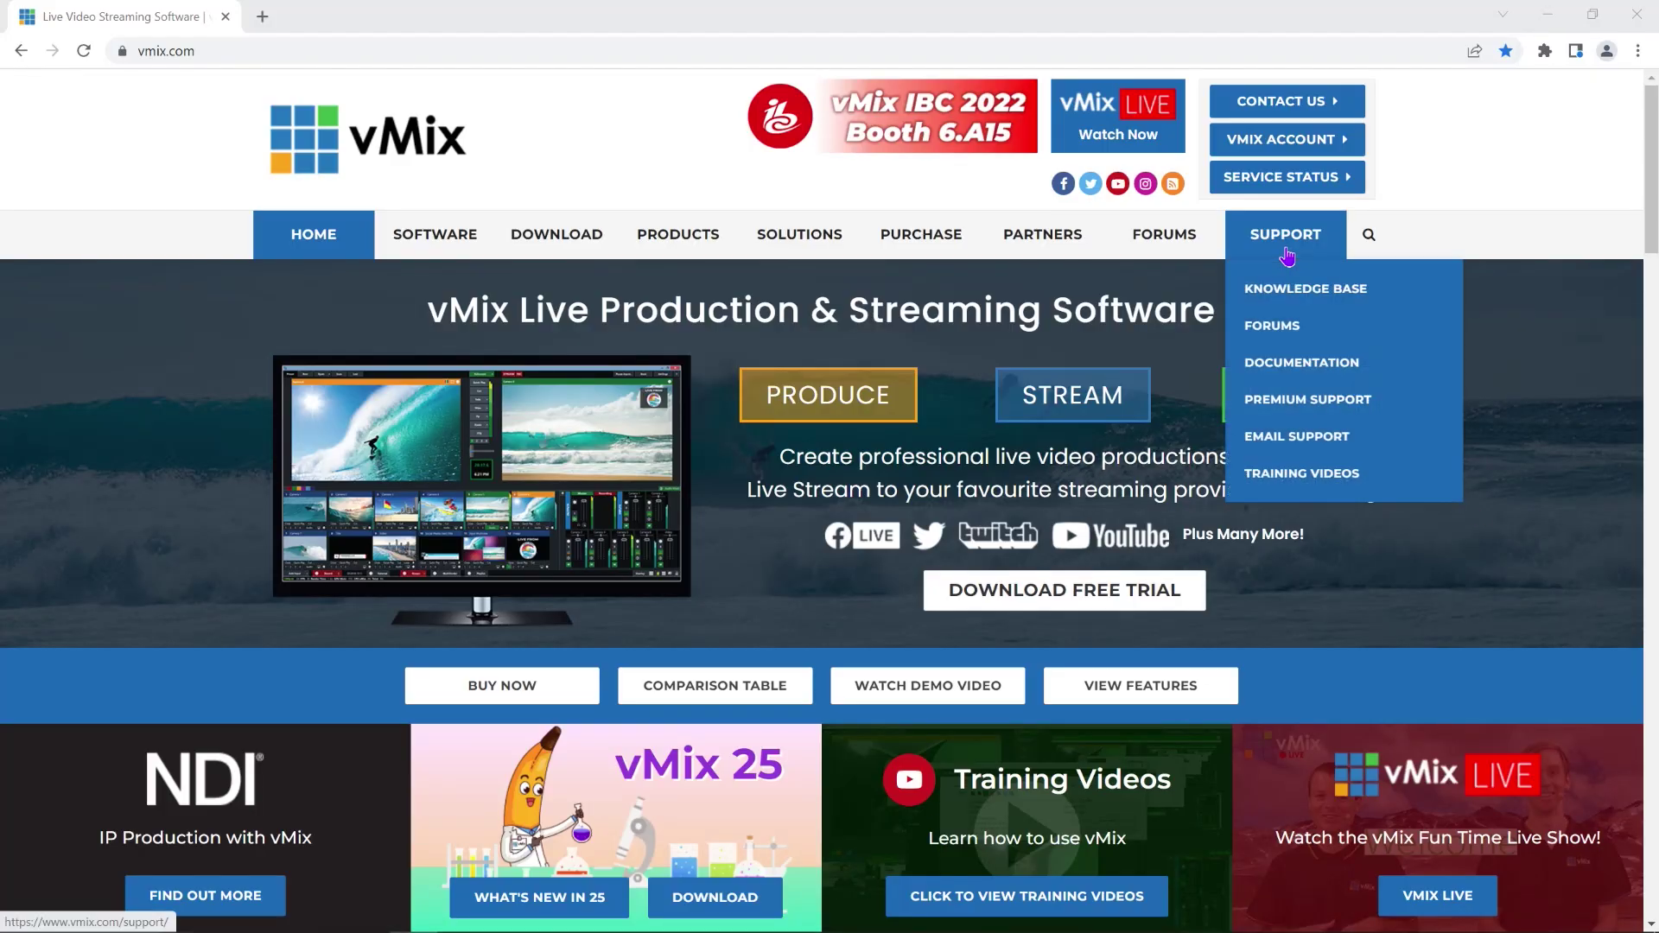
# Open the vMix User Guide and browse its Shortcut Function Reference table
pyautogui.click(1292, 363)
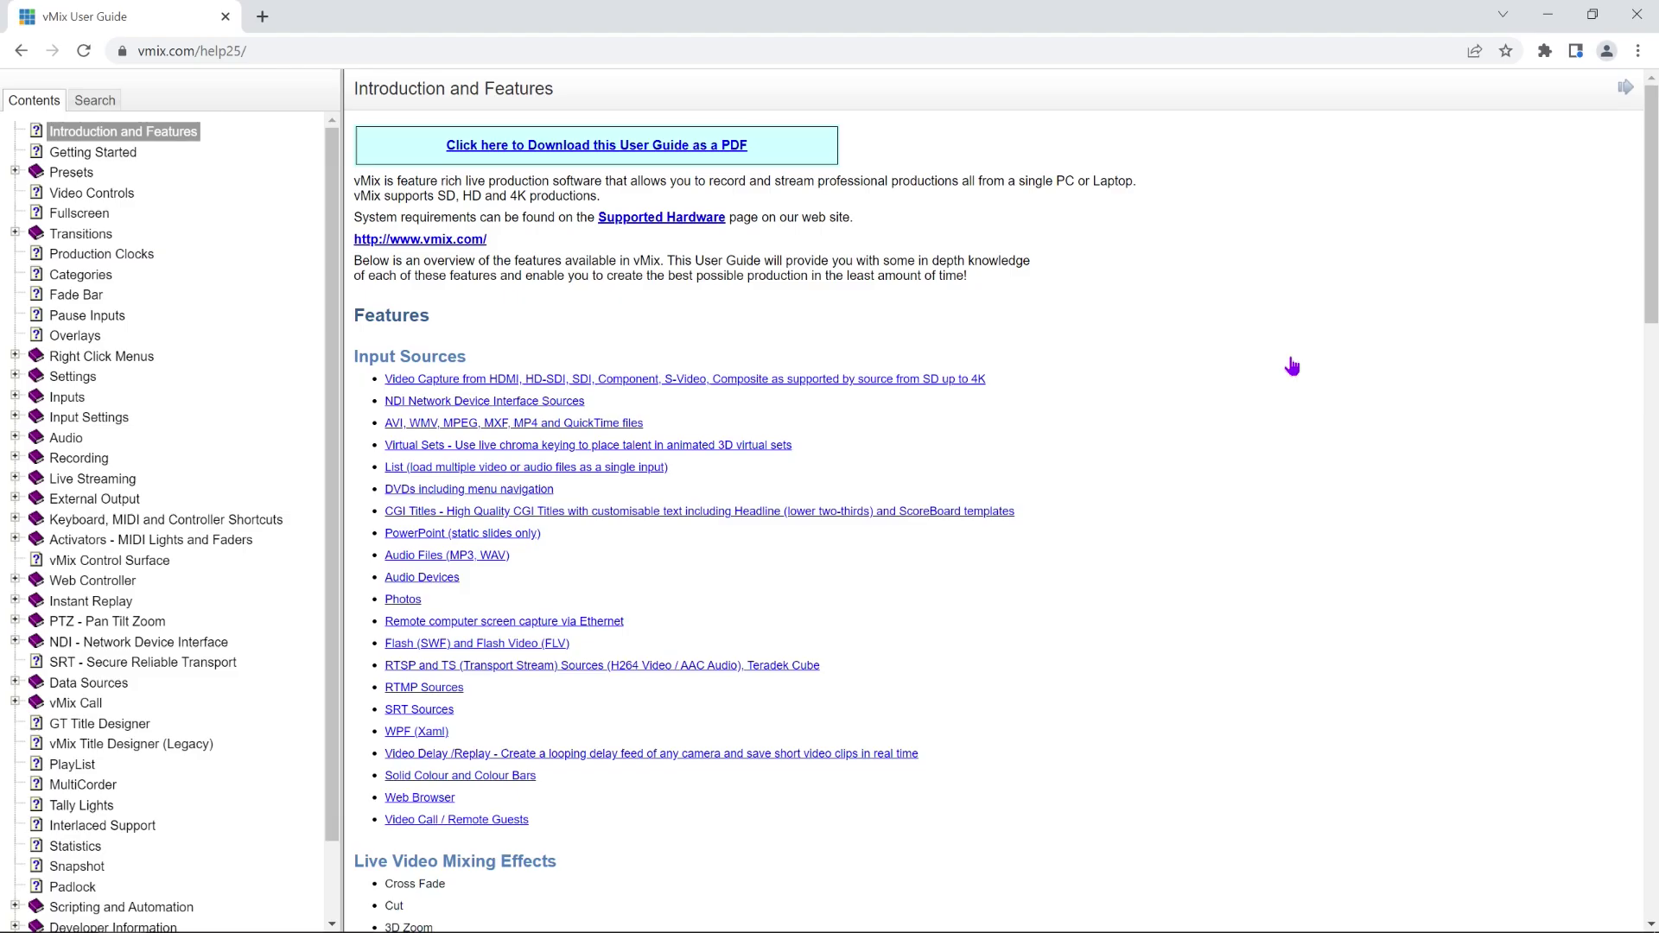
pyautogui.scroll(-1, 128, 354)
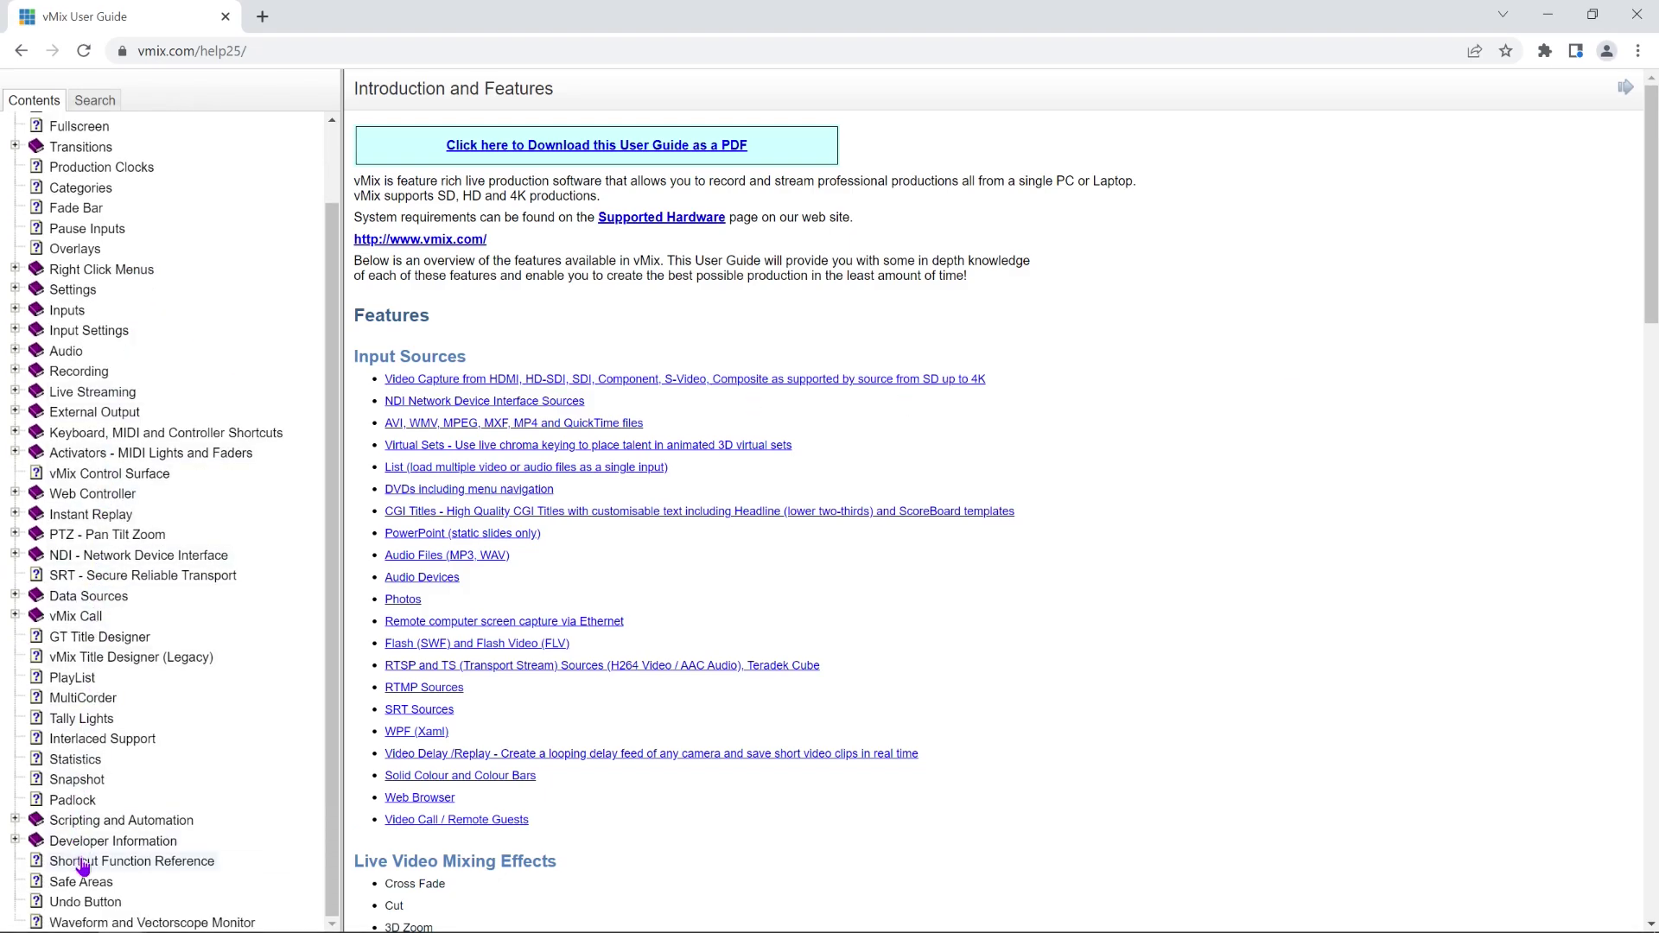
pyautogui.click(82, 864)
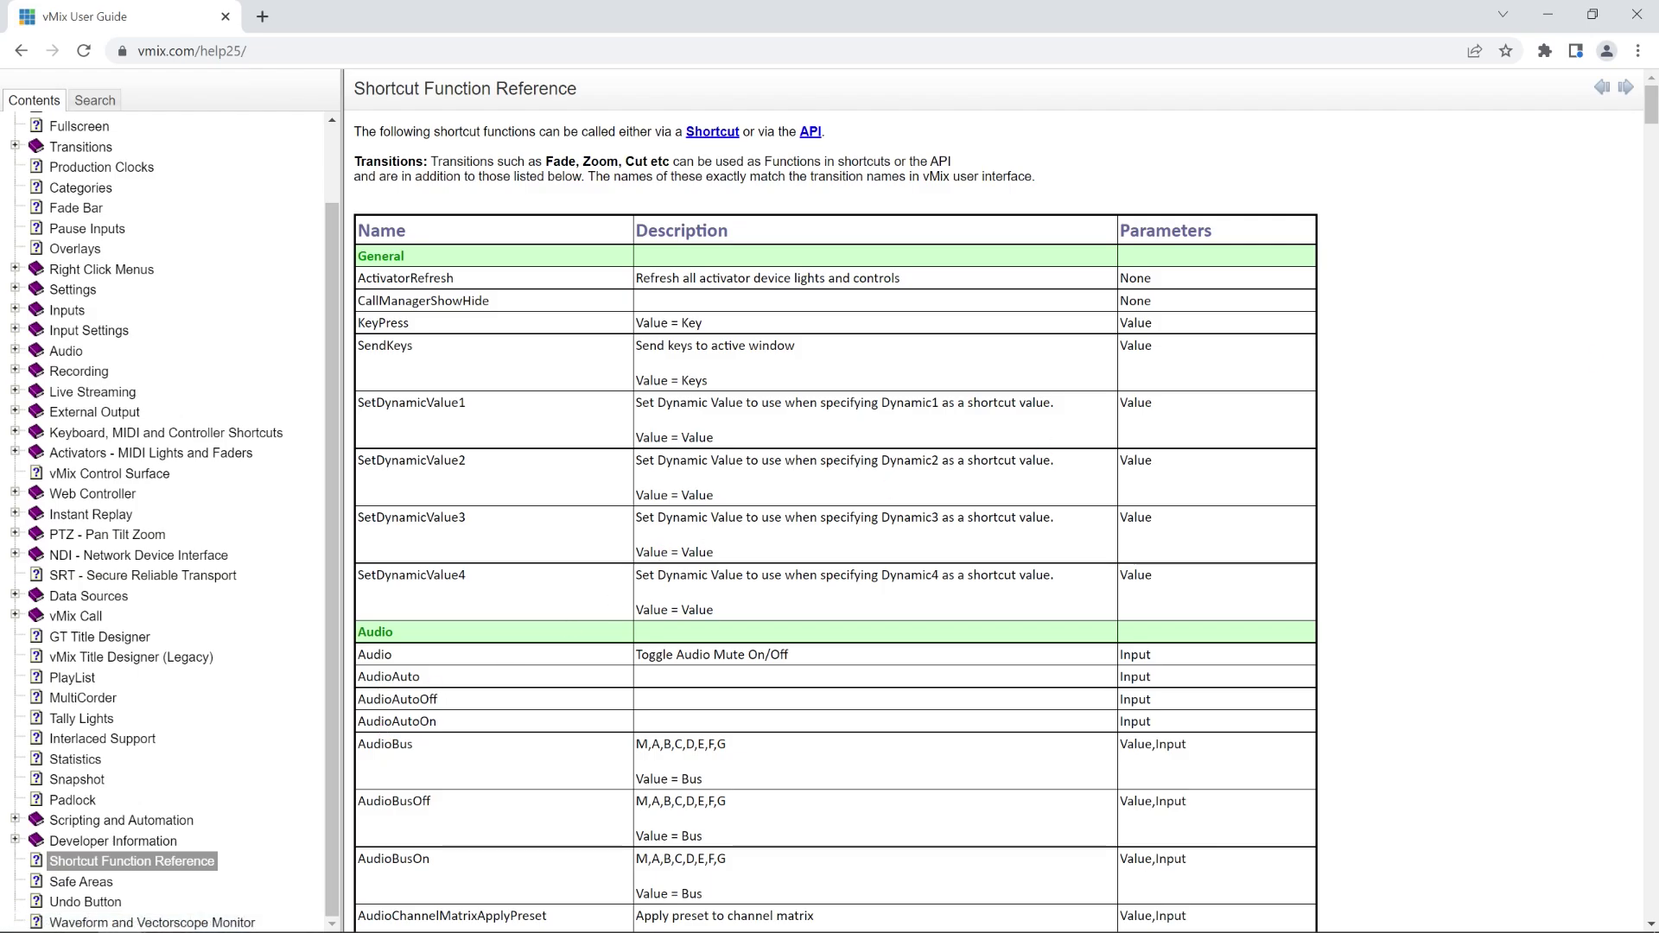
pyautogui.moveTo(1650, 121); pyautogui.dragTo(1558, 562)
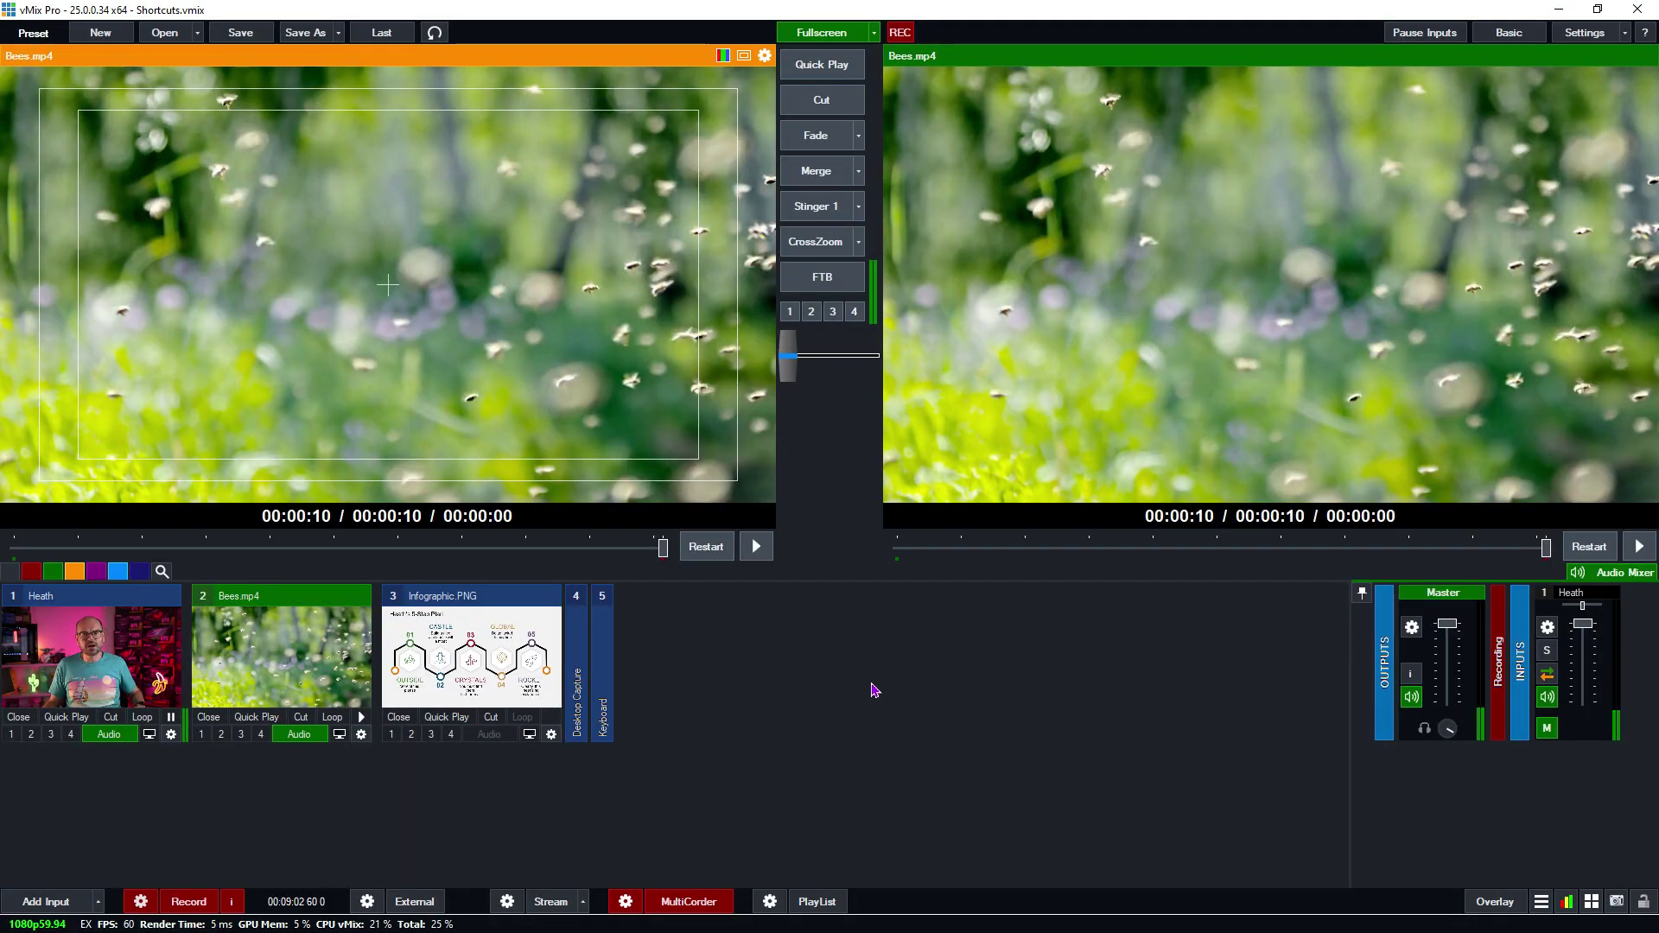
# Put the Heath camera input in preview and fade it onto the live output
pyautogui.click(170, 735)
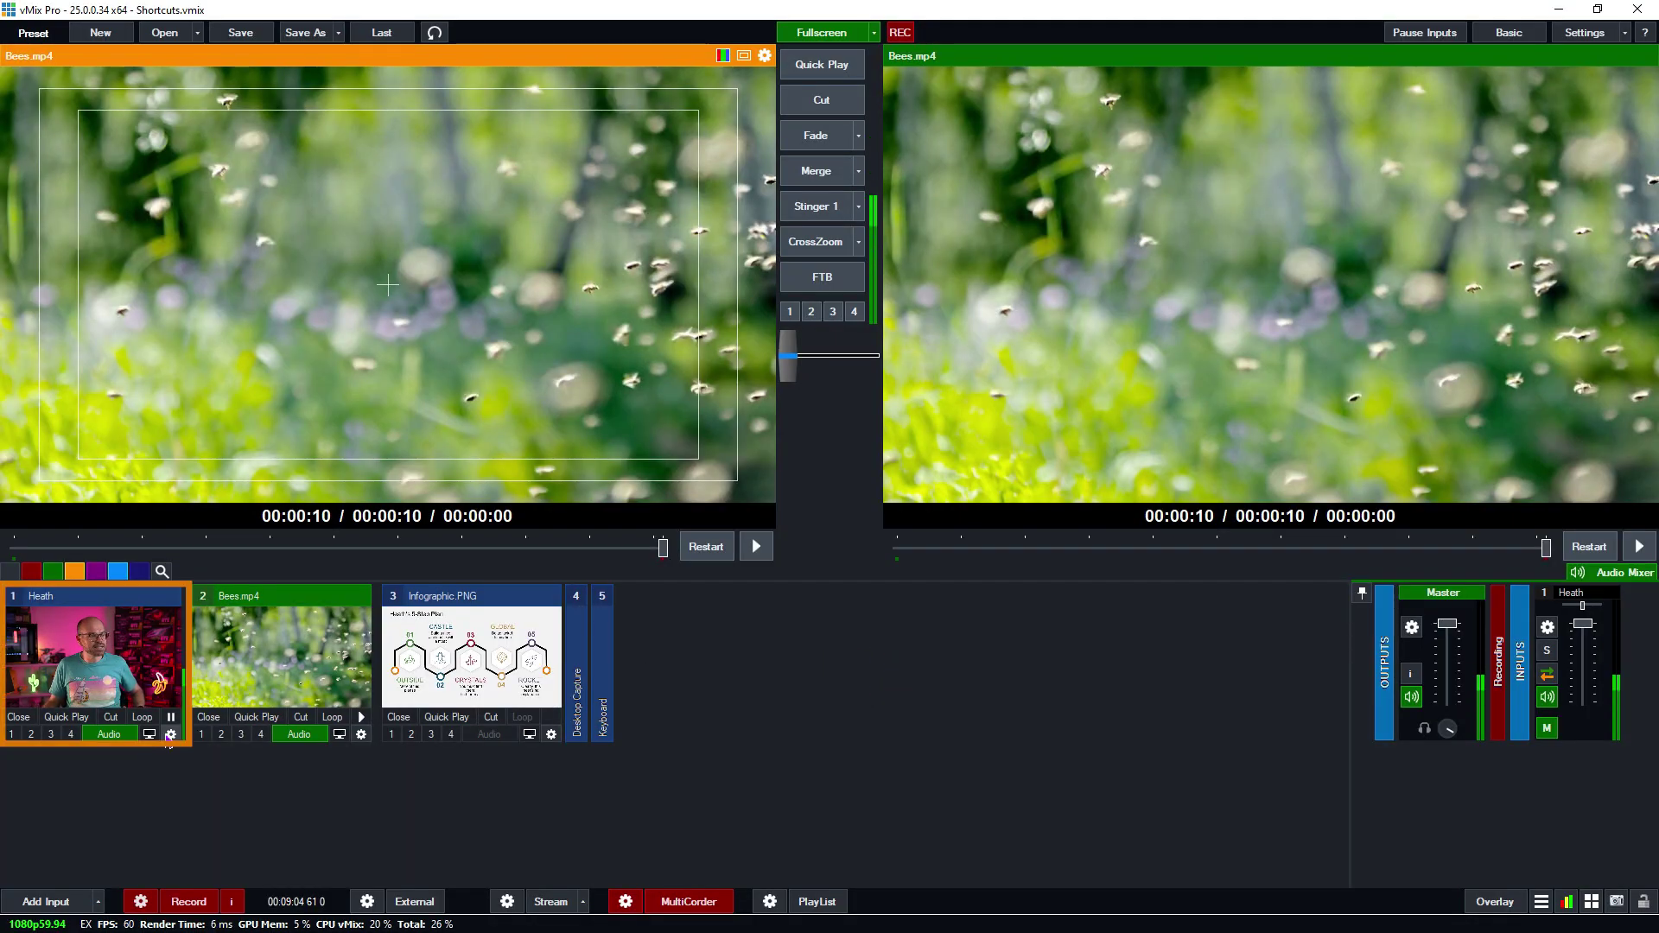
pyautogui.click(131, 680)
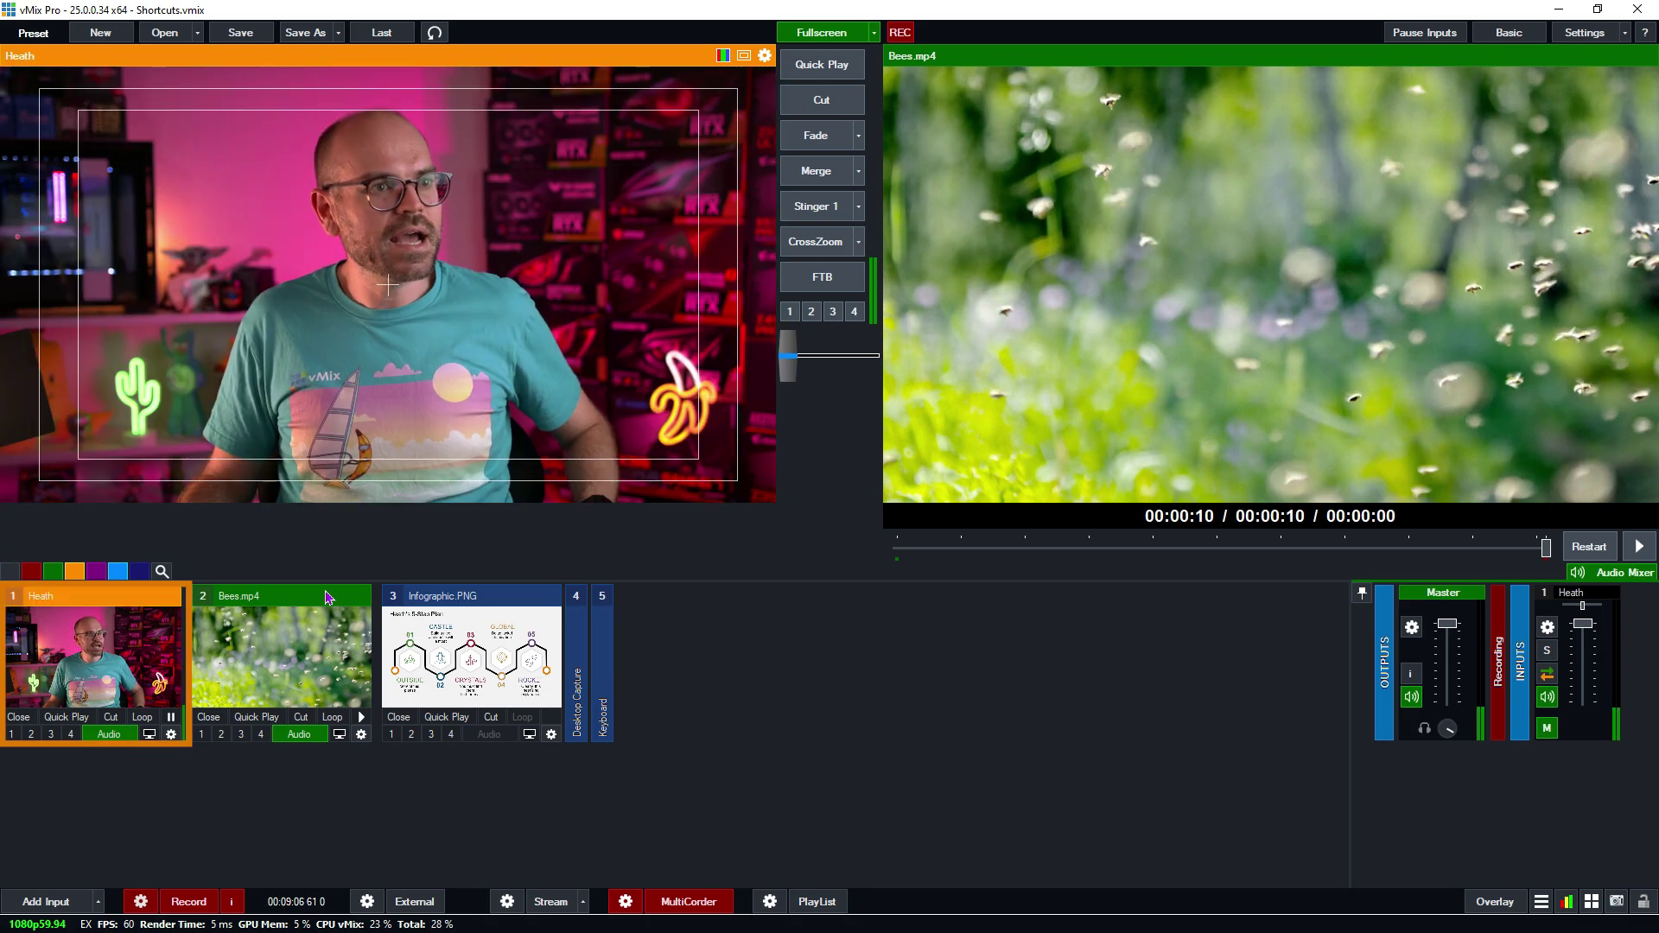
pyautogui.click(808, 141)
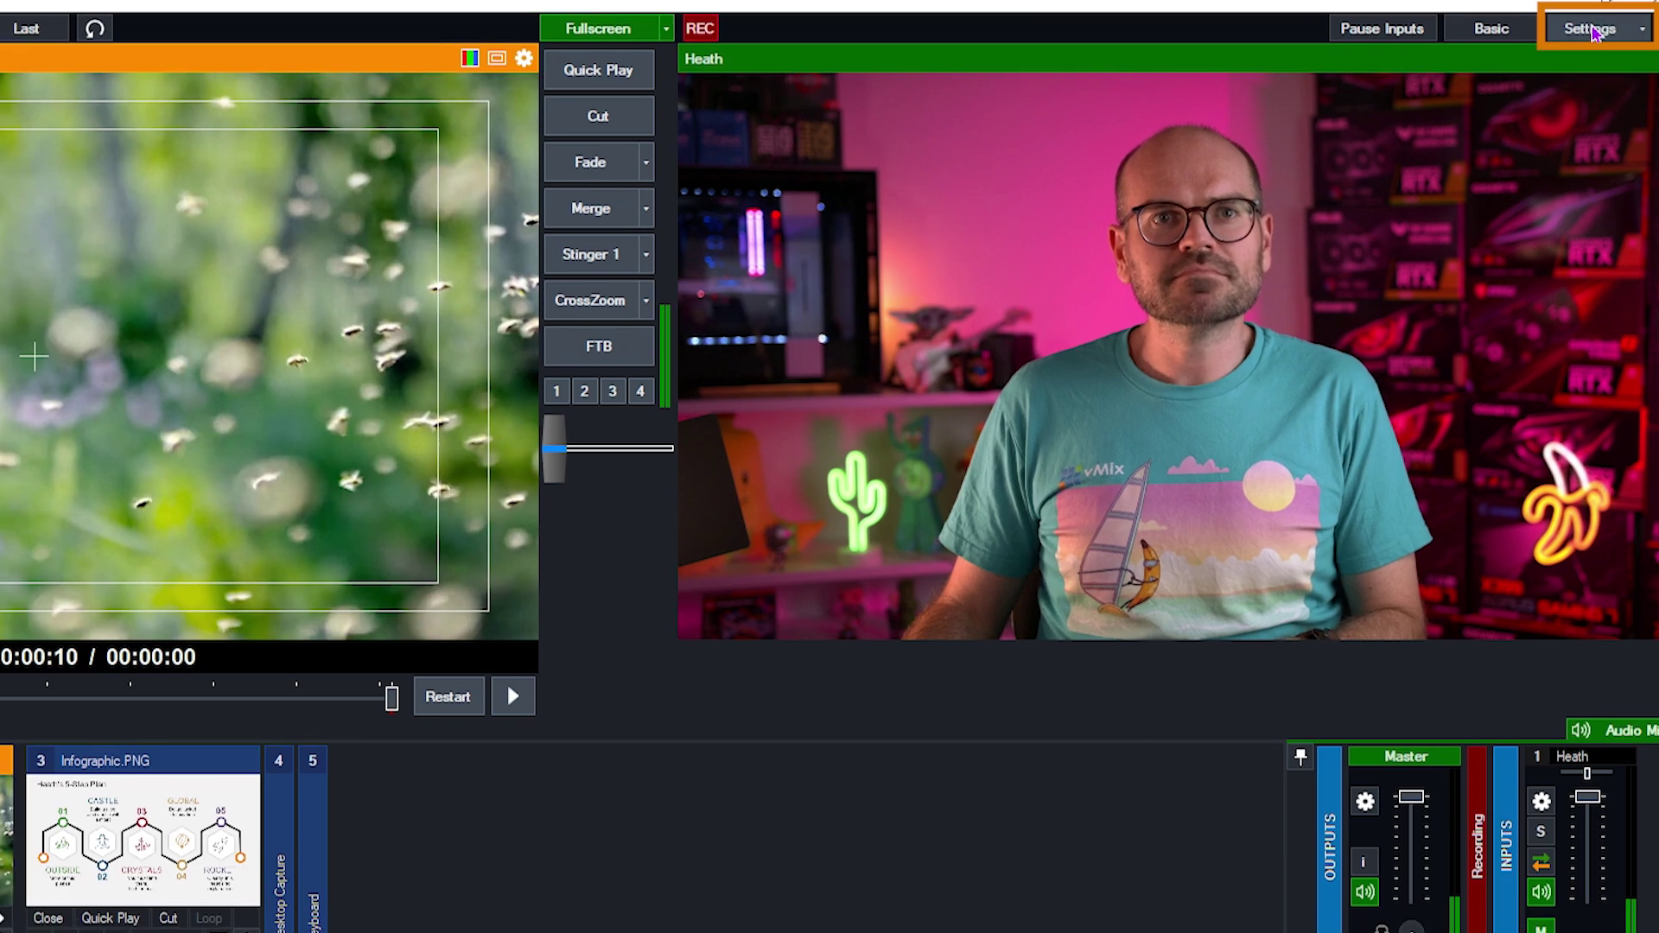
# Add a new shortcut under Settings > Shortcuts and capture H as its trigger key
pyautogui.click(1592, 31)
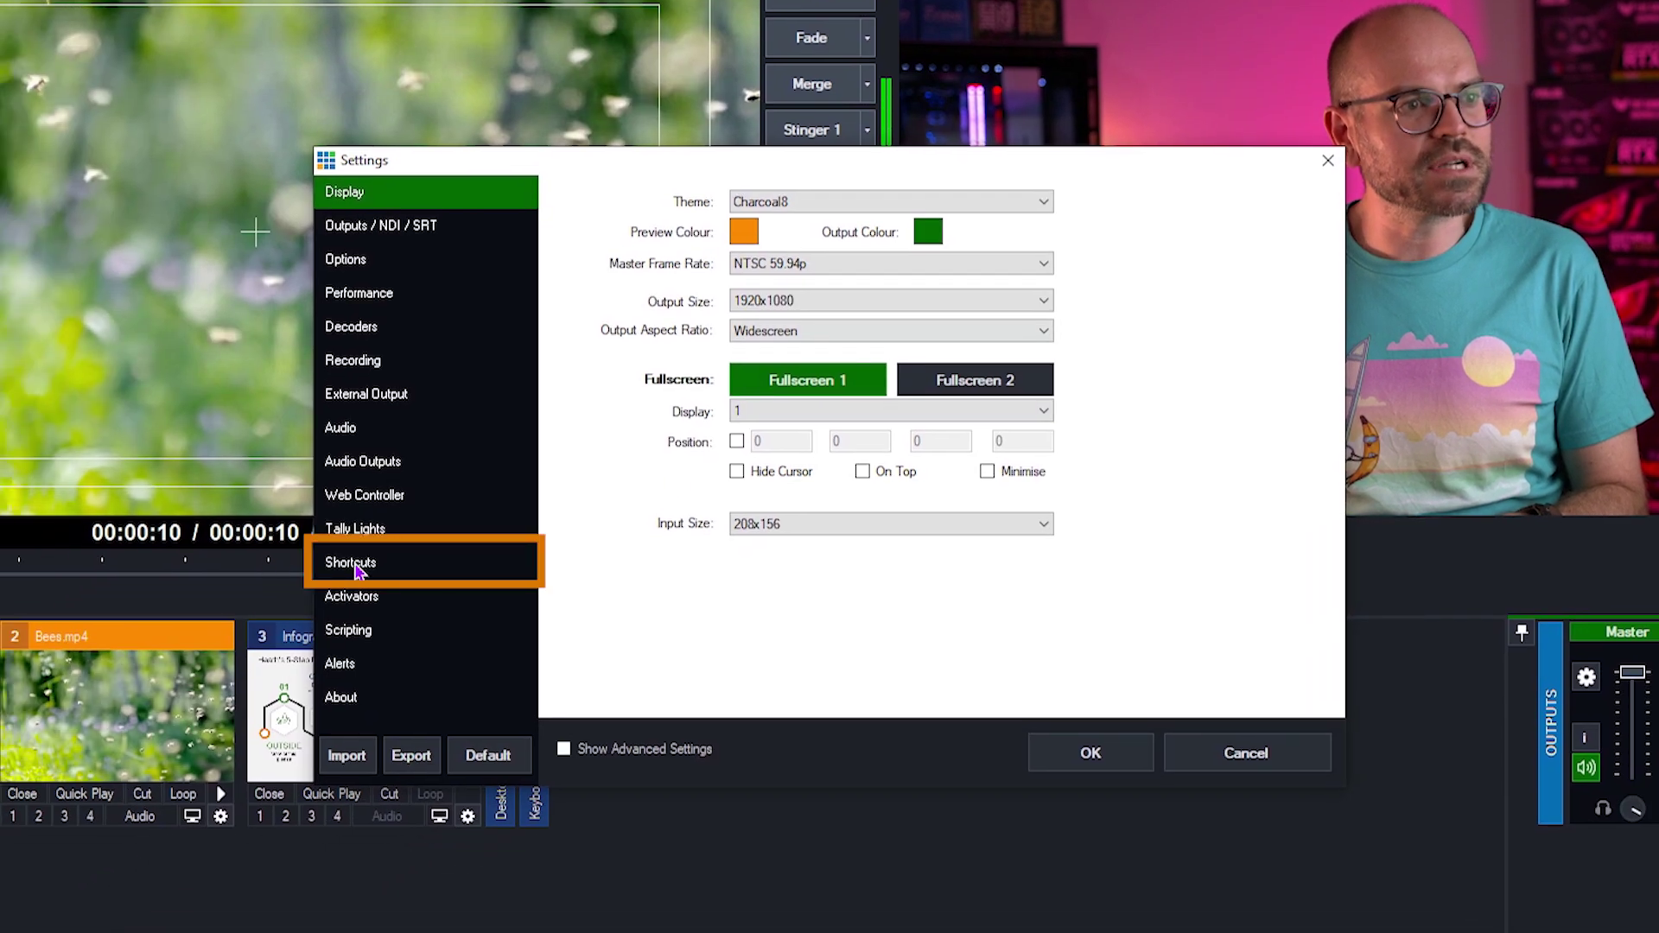
pyautogui.click(354, 563)
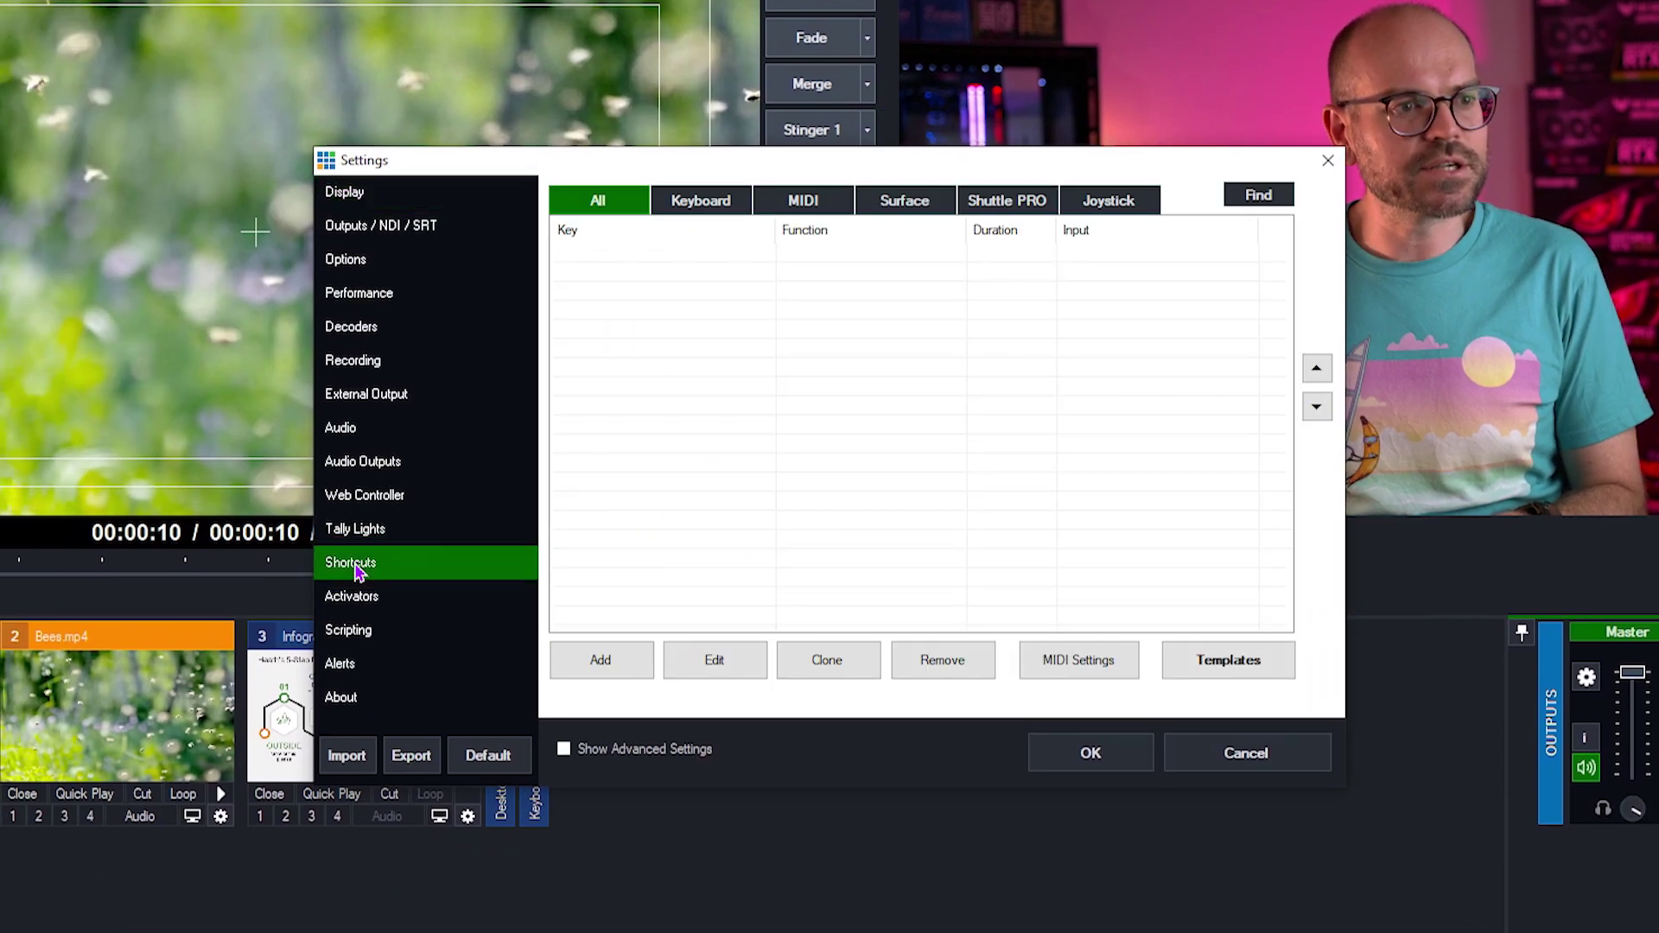
pyautogui.click(645, 673)
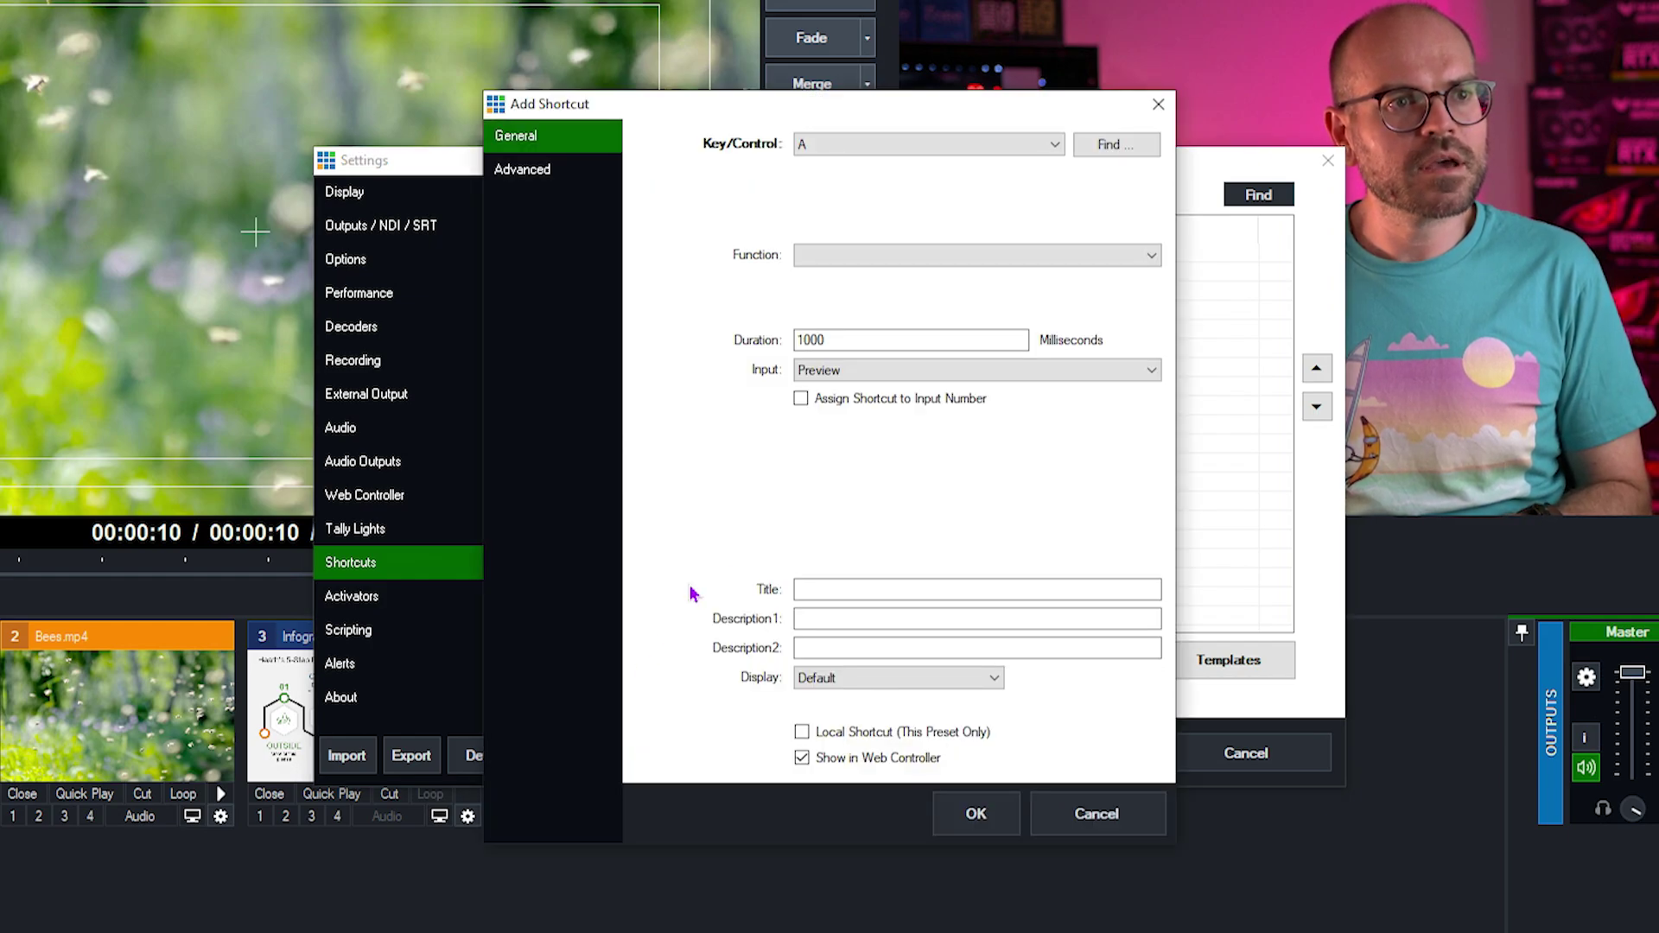
pyautogui.click(1133, 148)
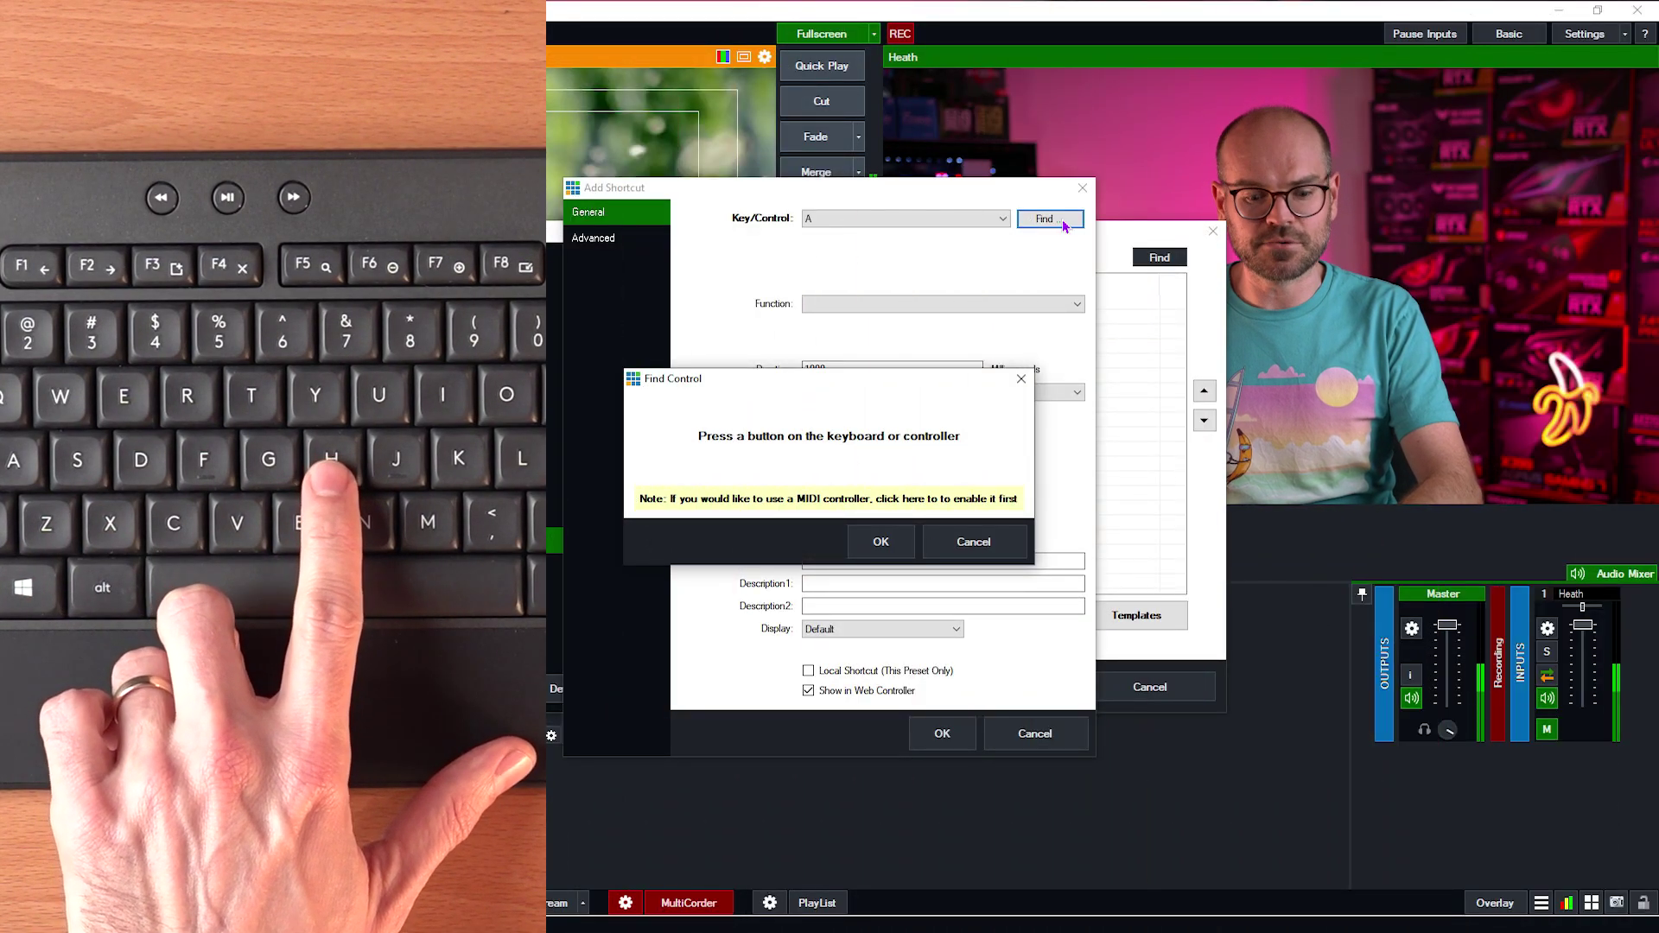
pyautogui.press('h')
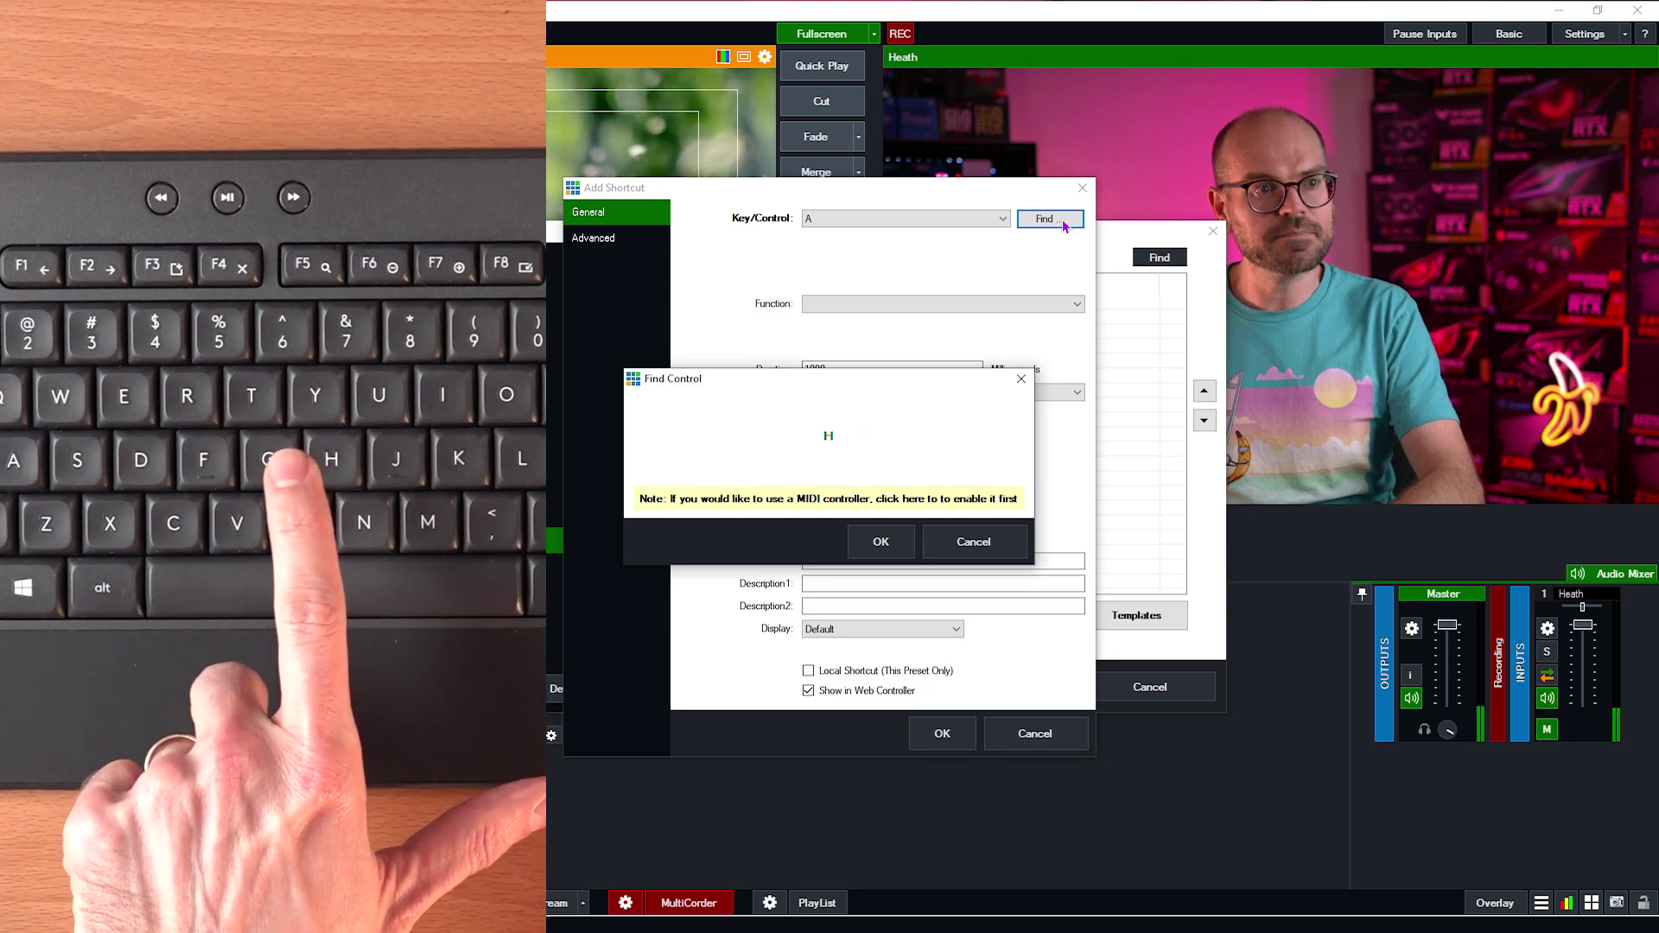
pyautogui.click(883, 541)
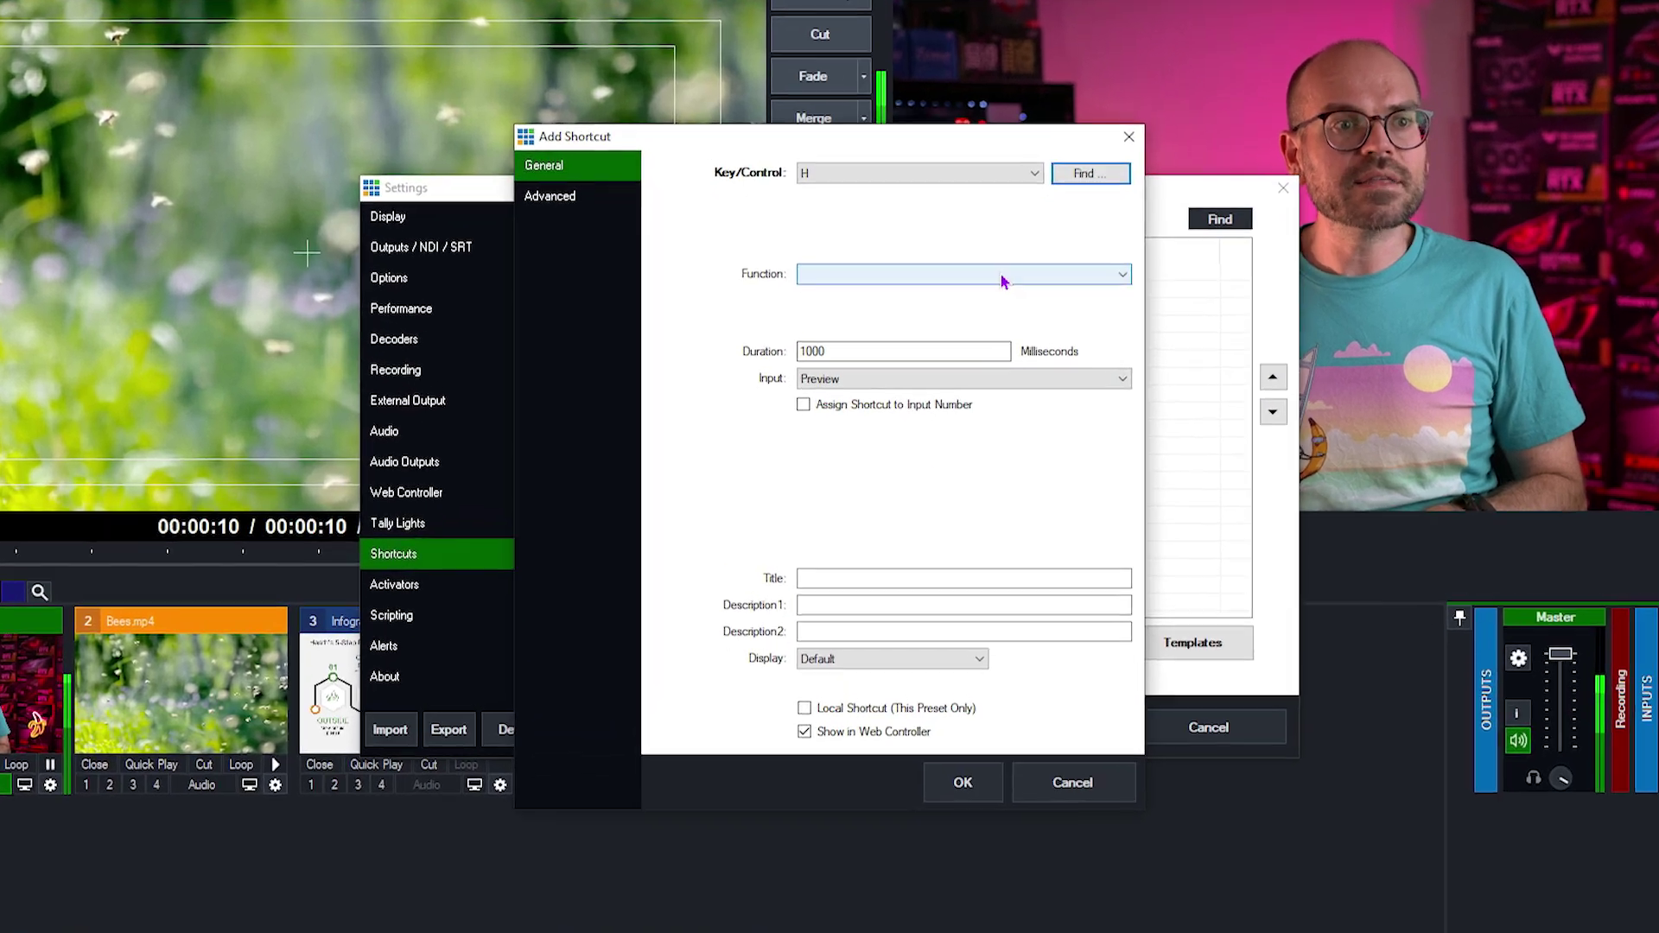
# Assign the Fade function to the H shortcut, targeting input 1 Heath
pyautogui.click(1002, 280)
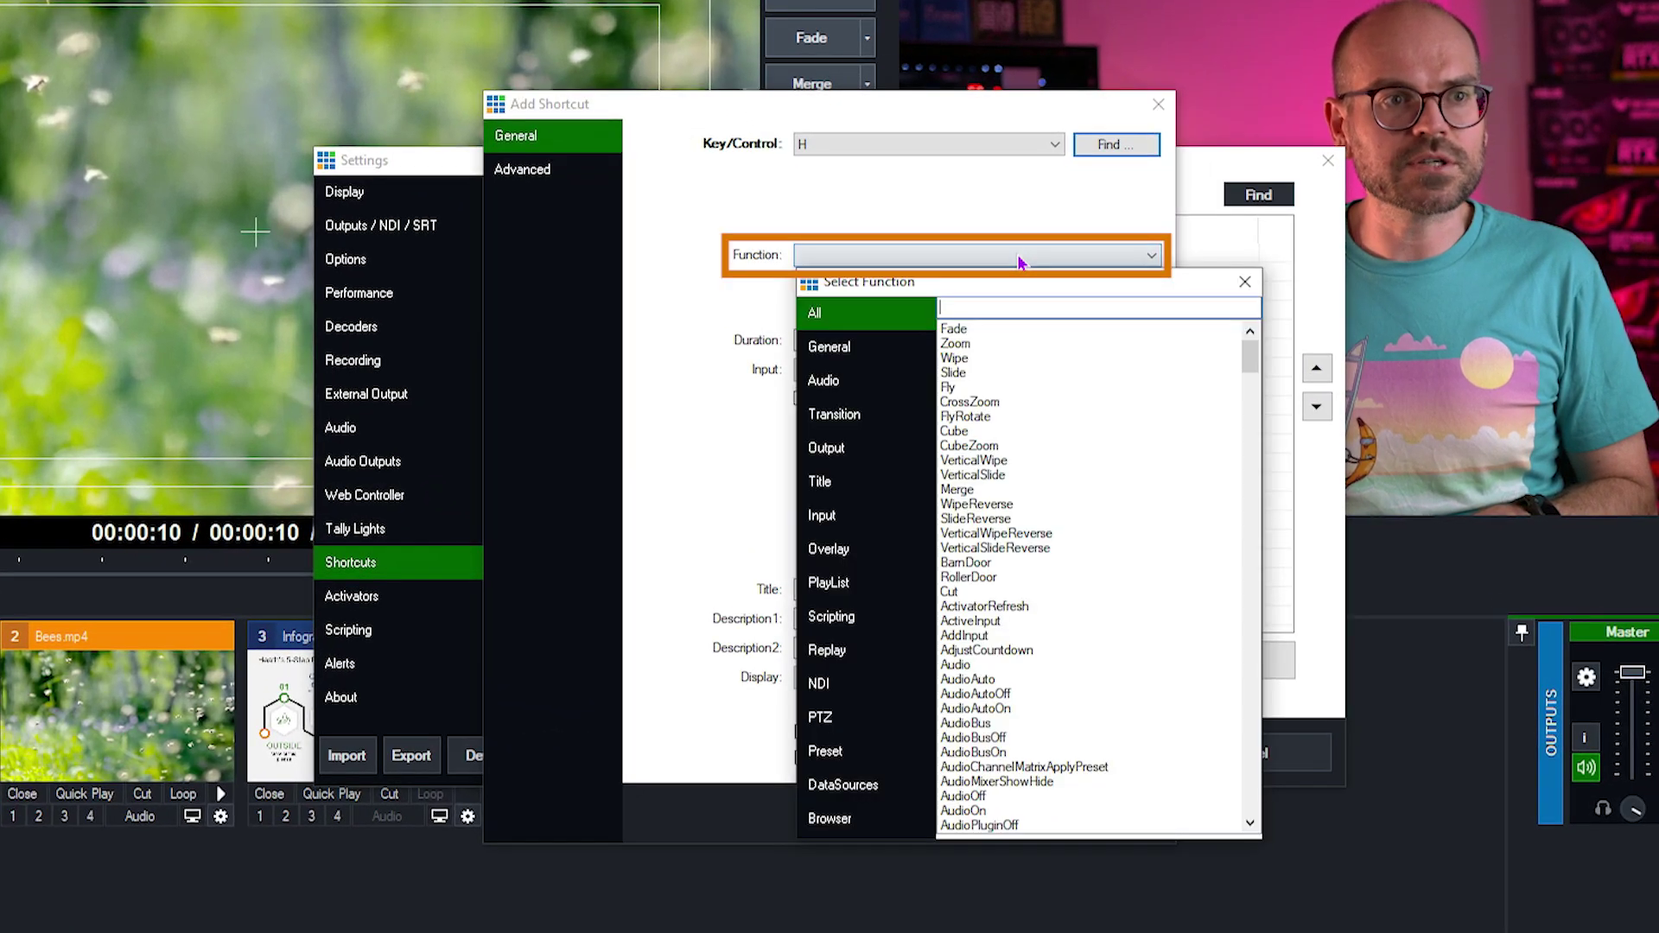
pyautogui.doubleClick(979, 332)
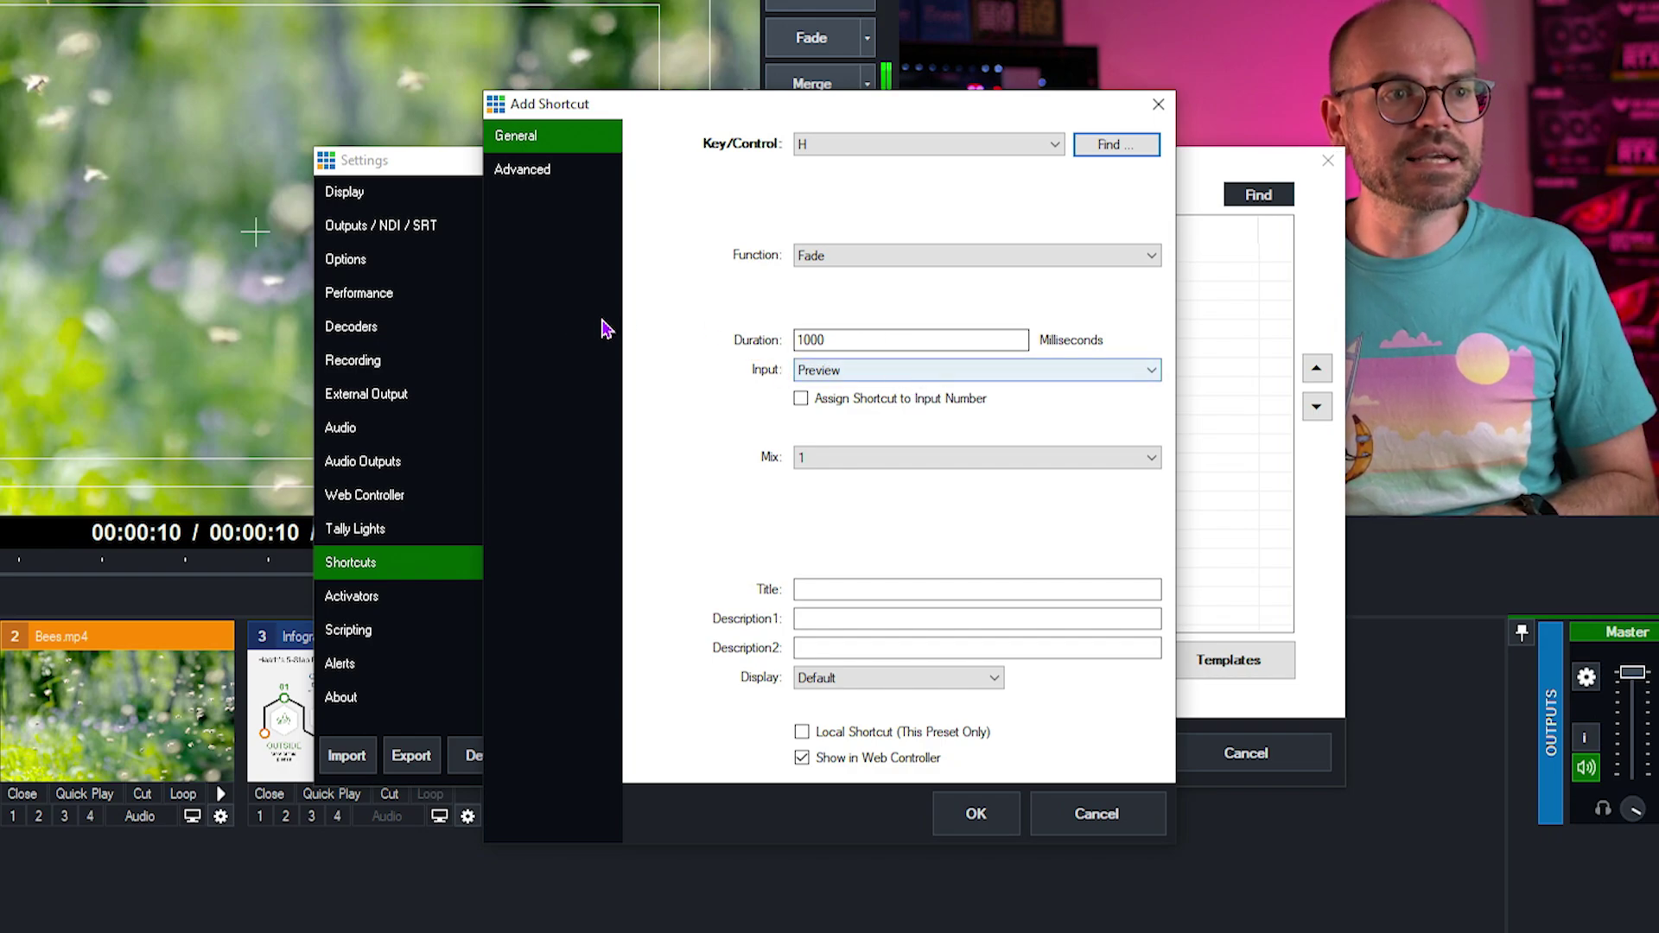
pyautogui.click(909, 373)
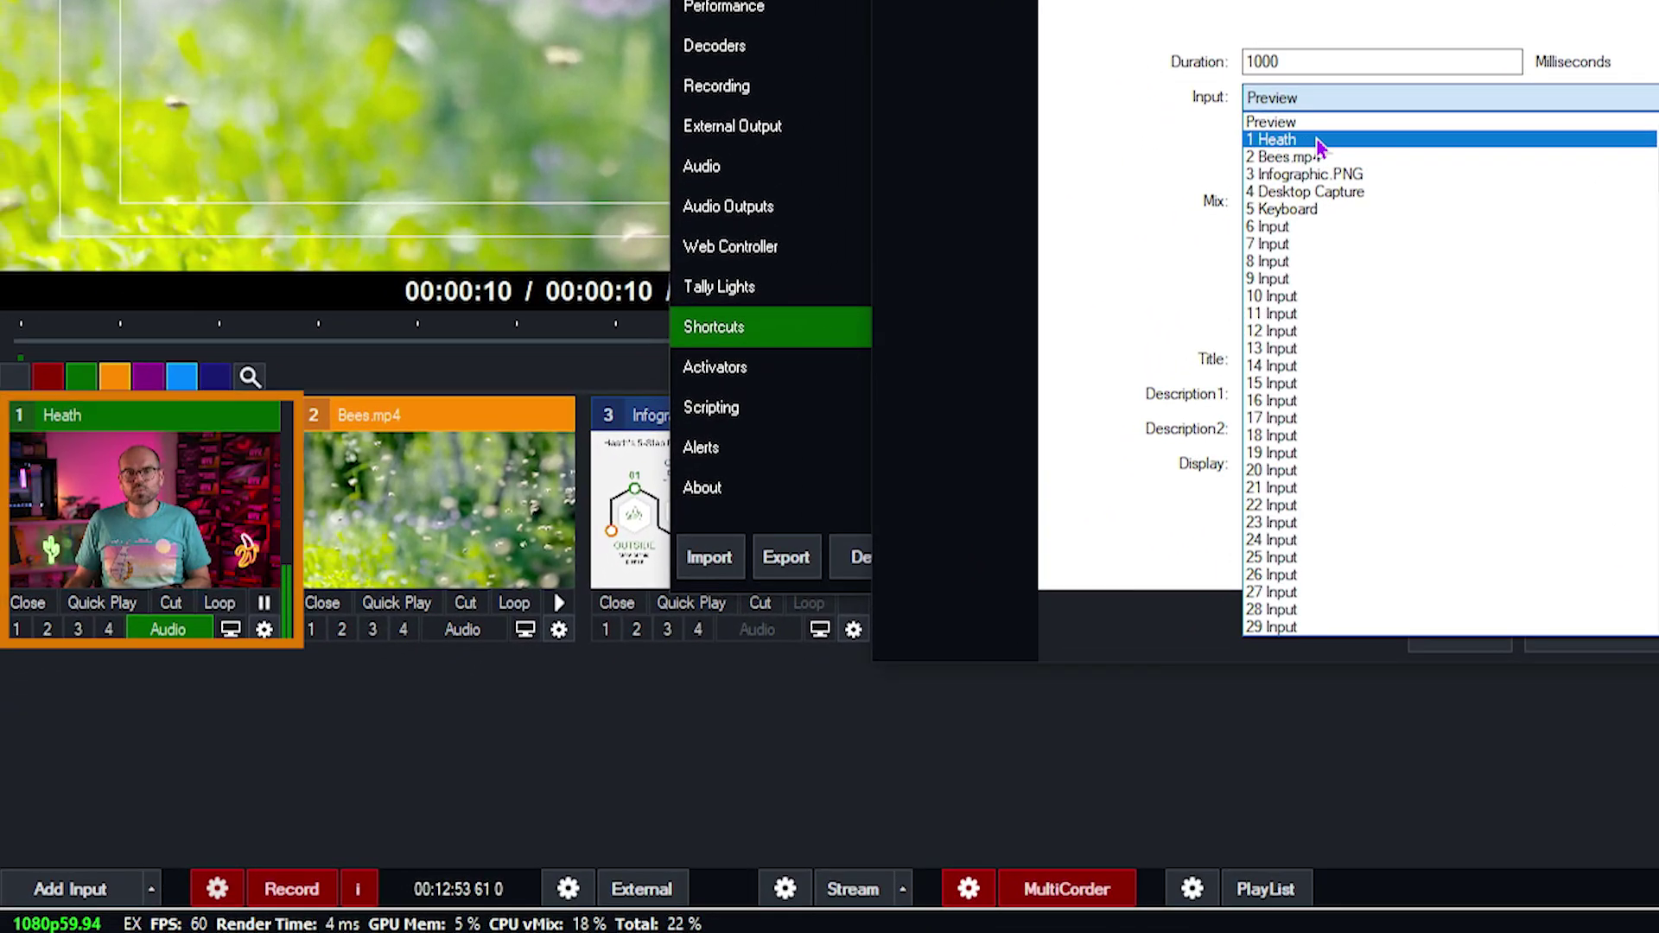
pyautogui.click(1318, 141)
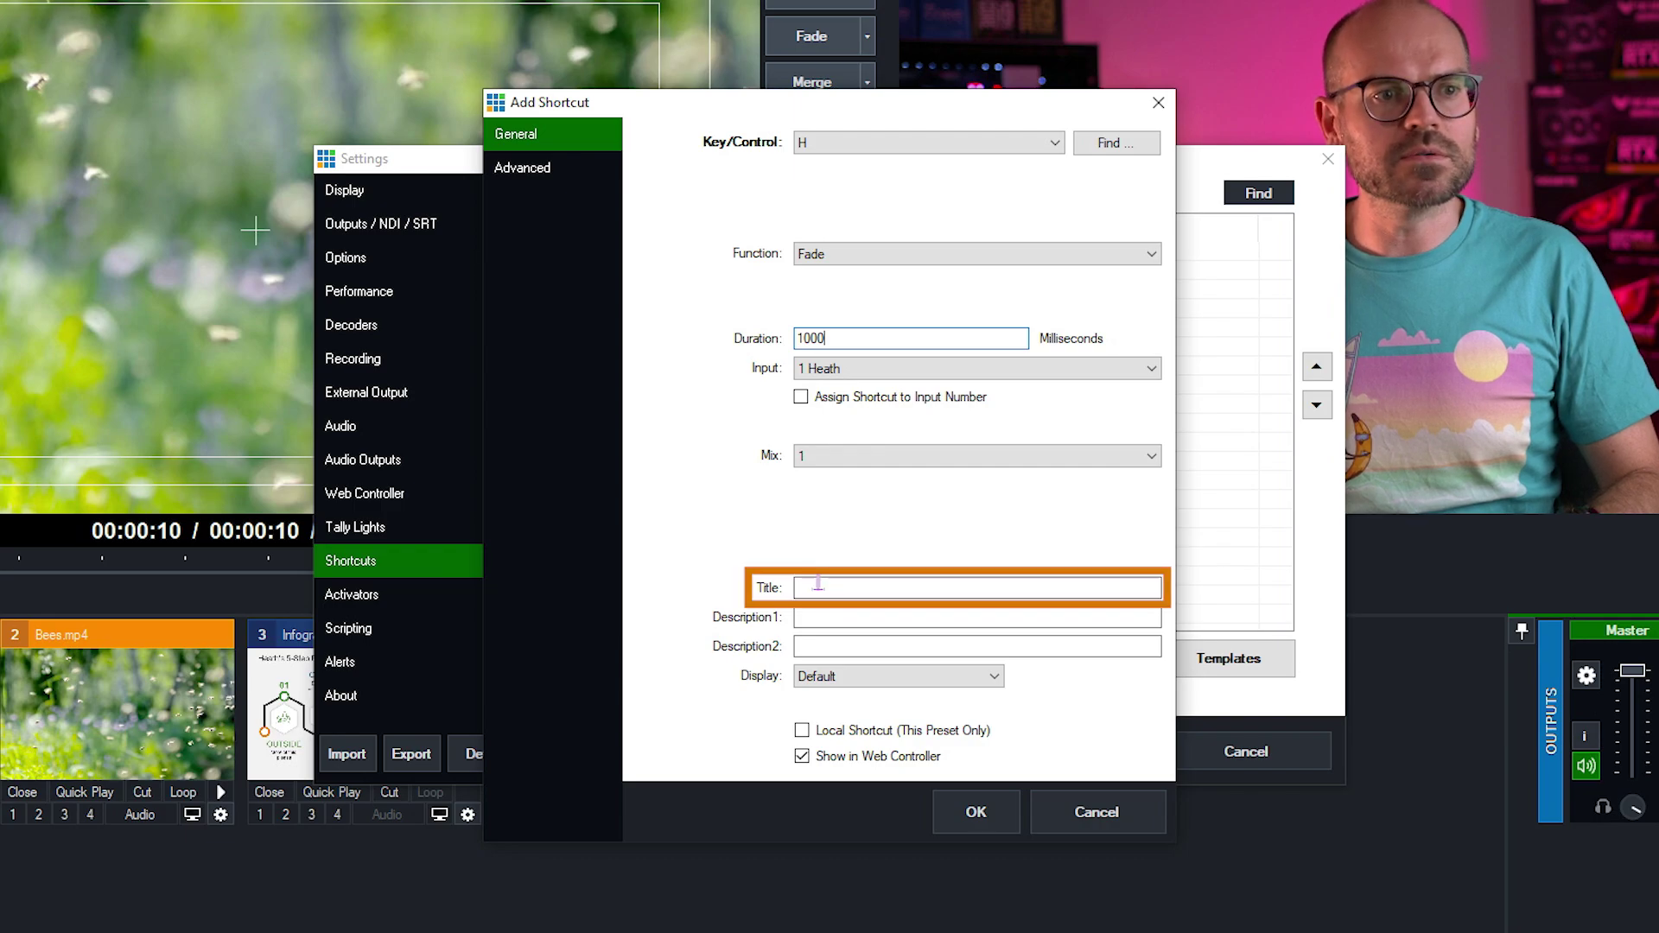
# Title the shortcut 'Heath Cam' and enable Local Shortcut (This Preset Only)
pyautogui.click(867, 583)
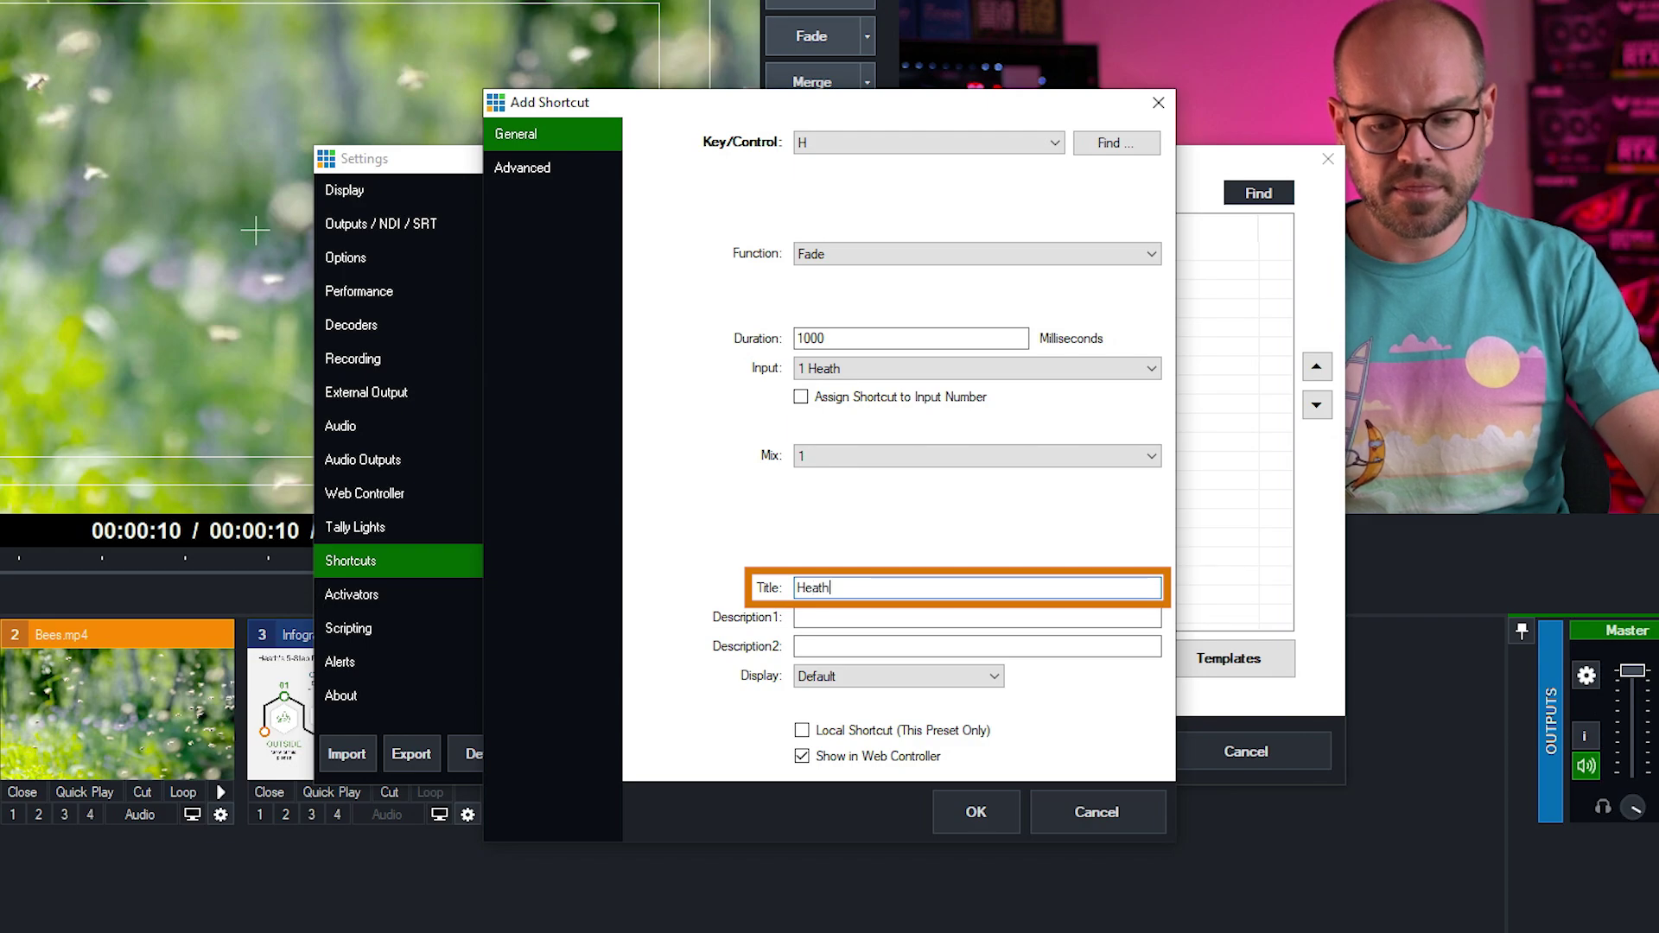
pyautogui.write('am')
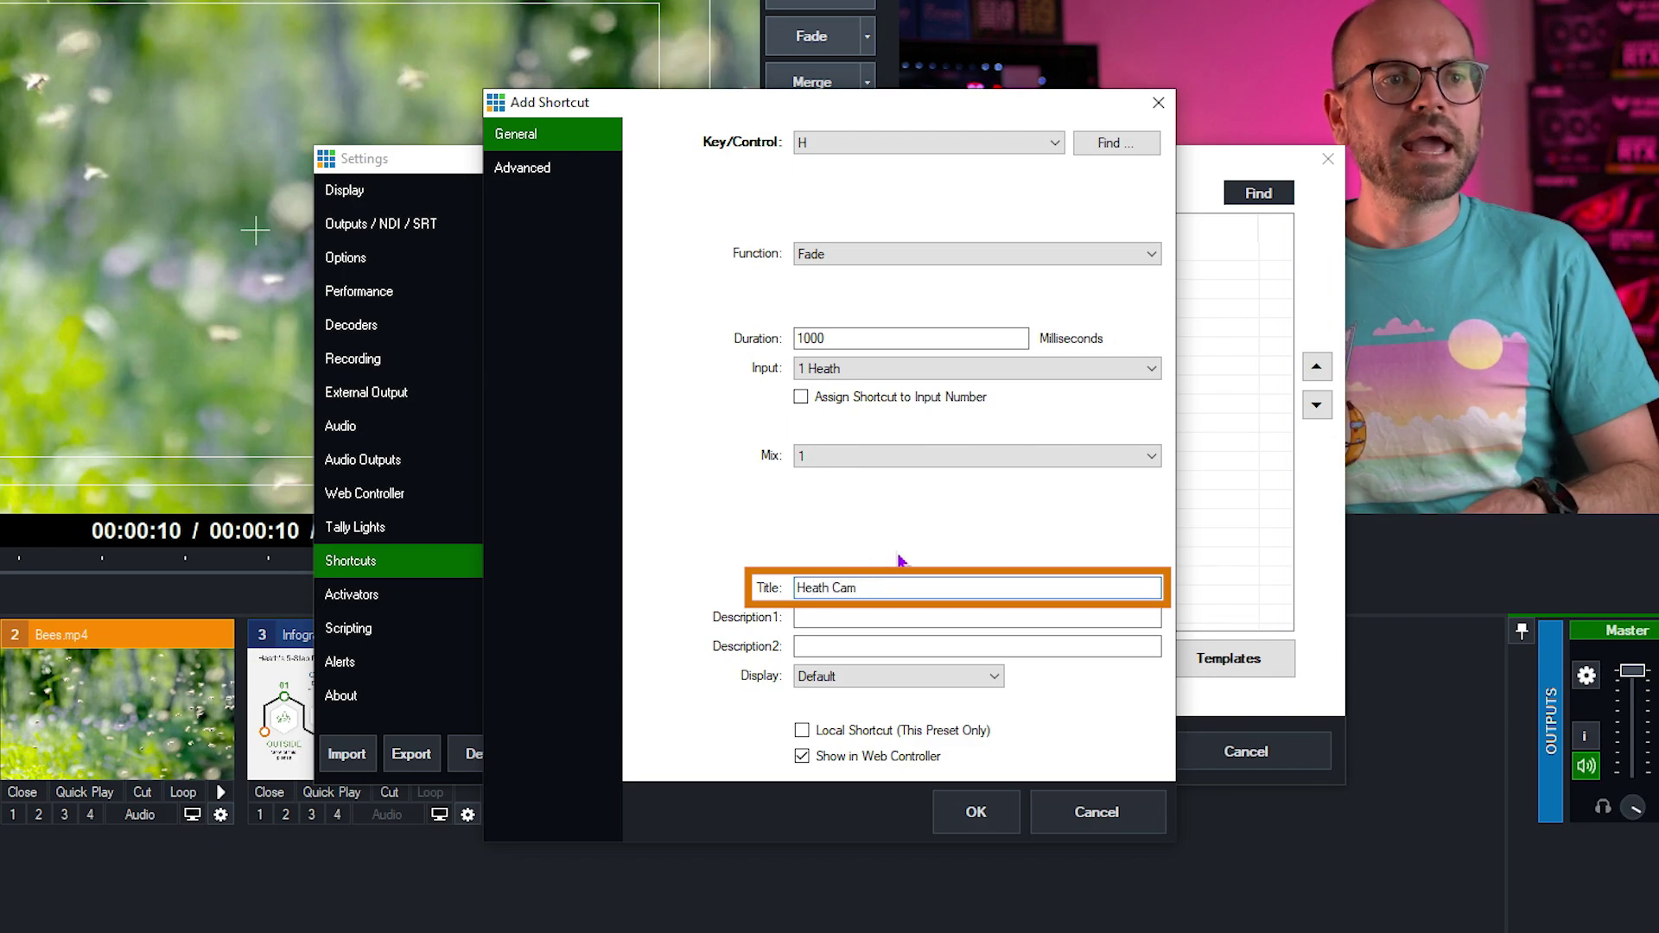
pyautogui.click(865, 617)
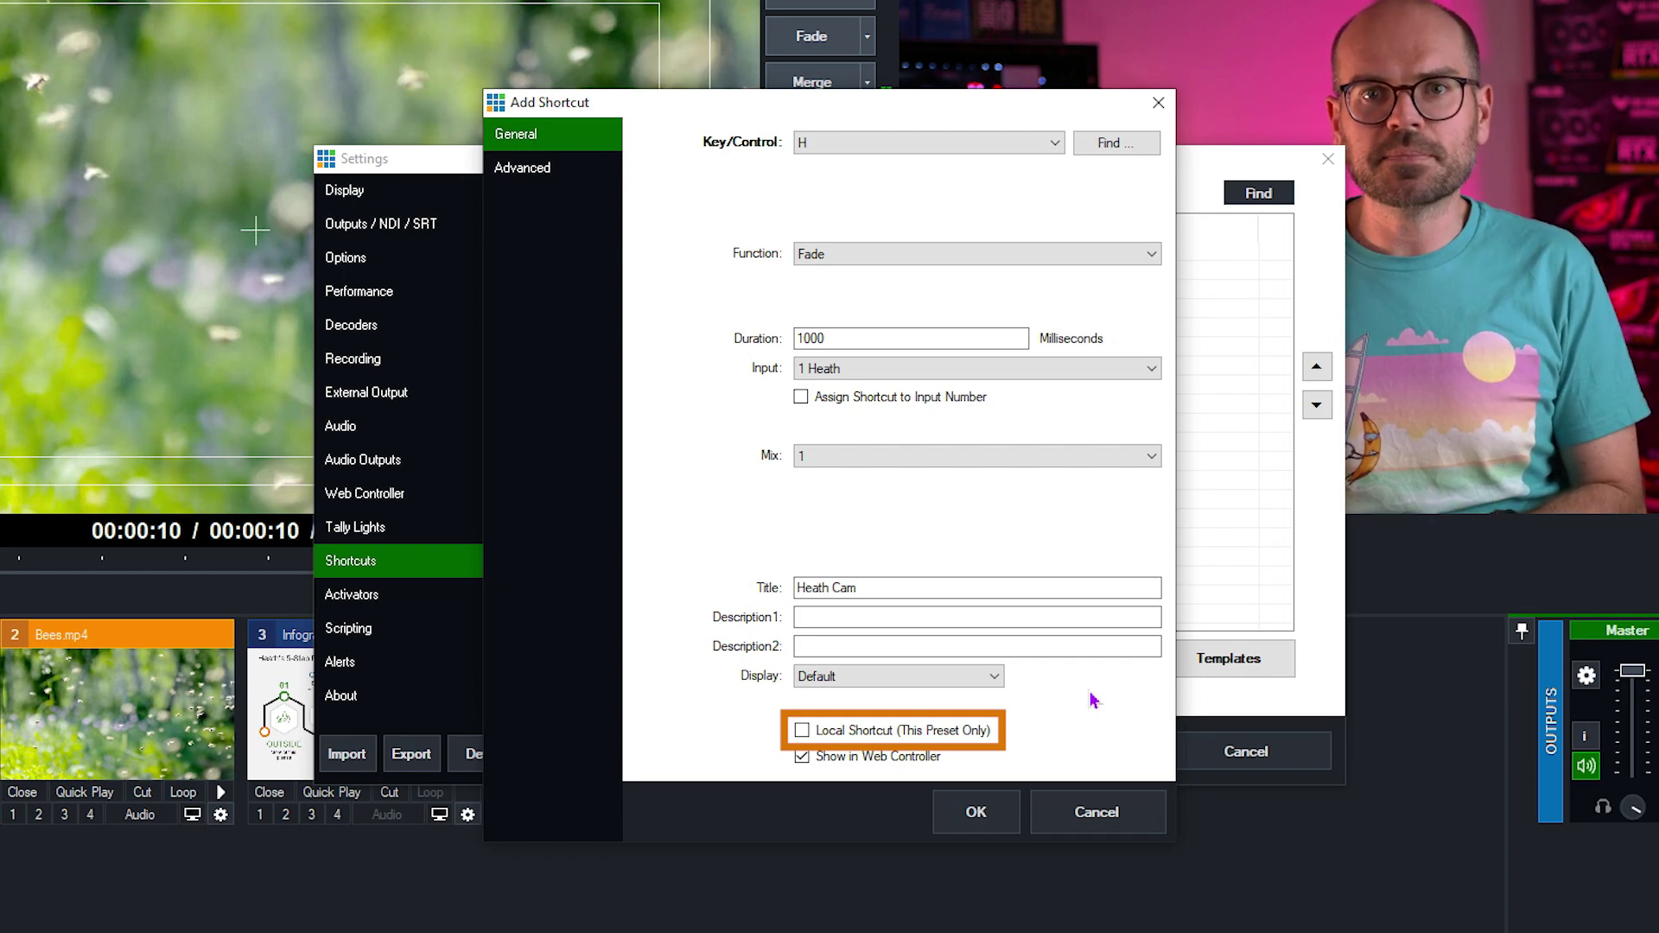
pyautogui.click(801, 731)
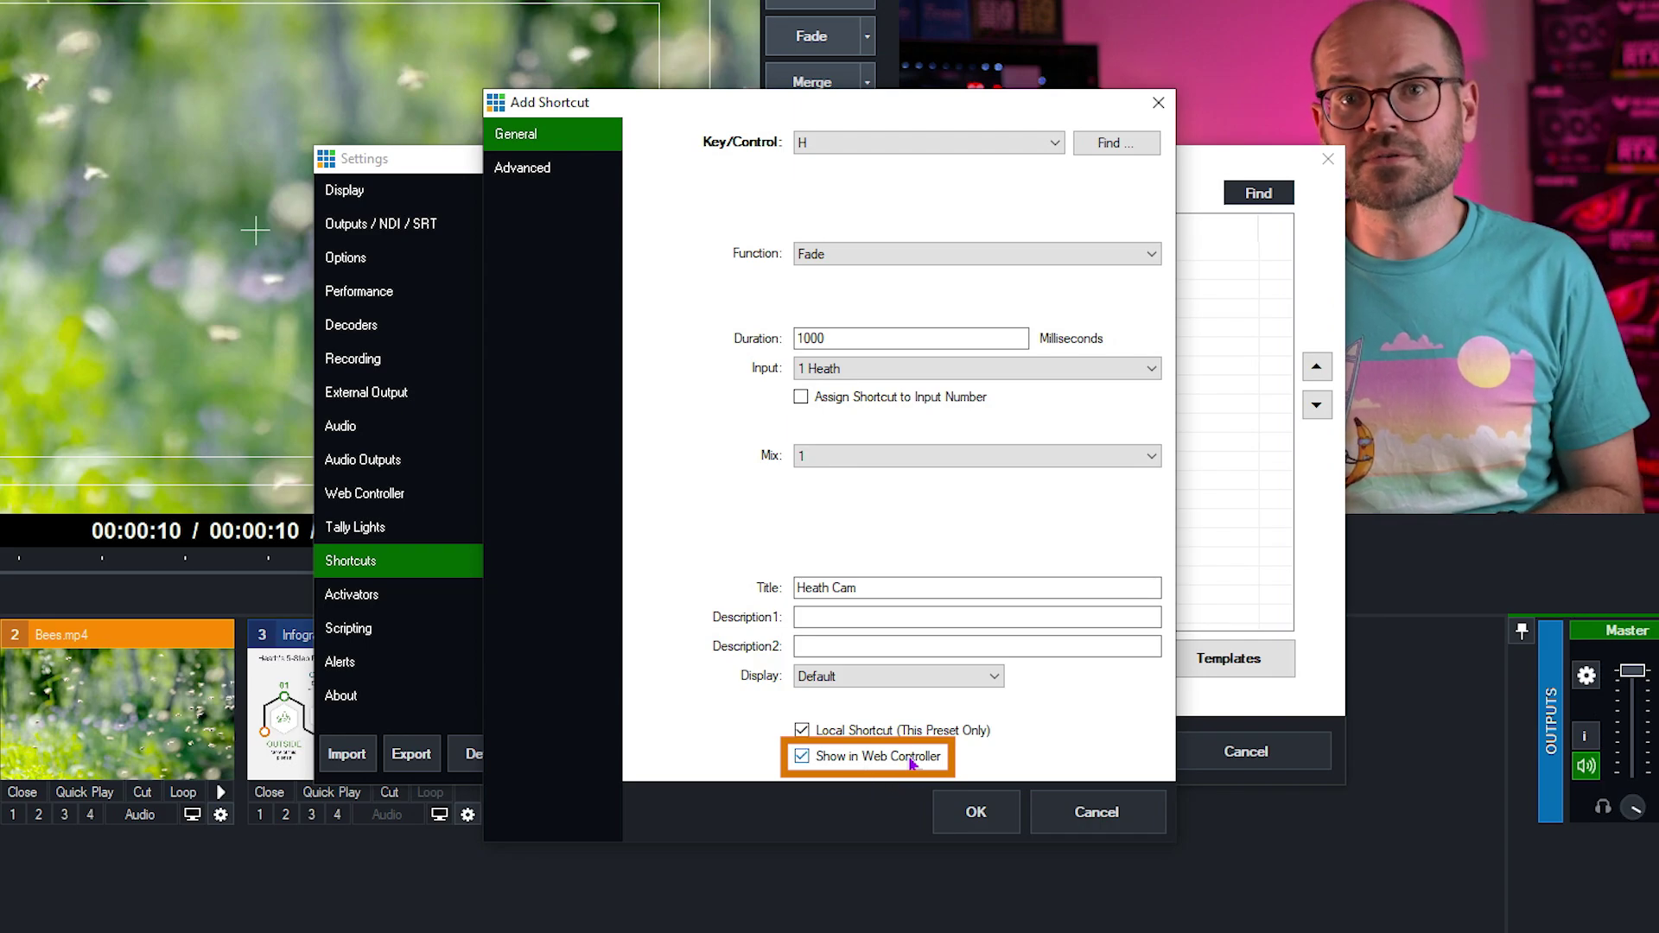
# Save the Heath Cam shortcut, fade to Bees.mp4, then use H to fade Heath back in
pyautogui.click(991, 827)
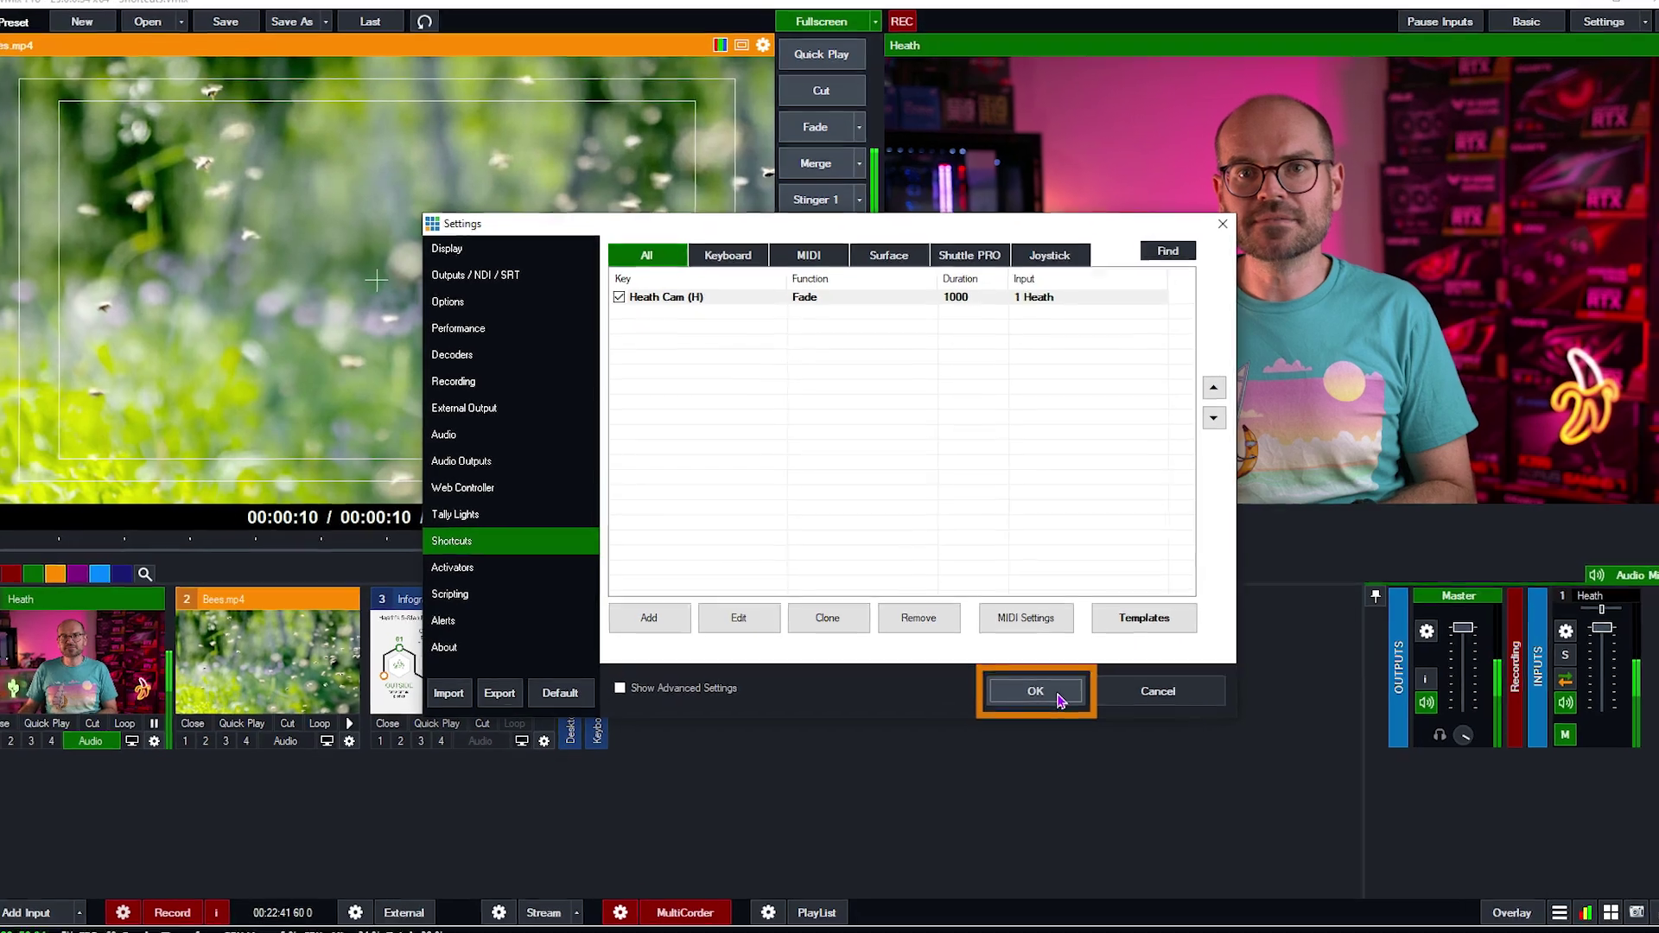
pyautogui.click(1096, 733)
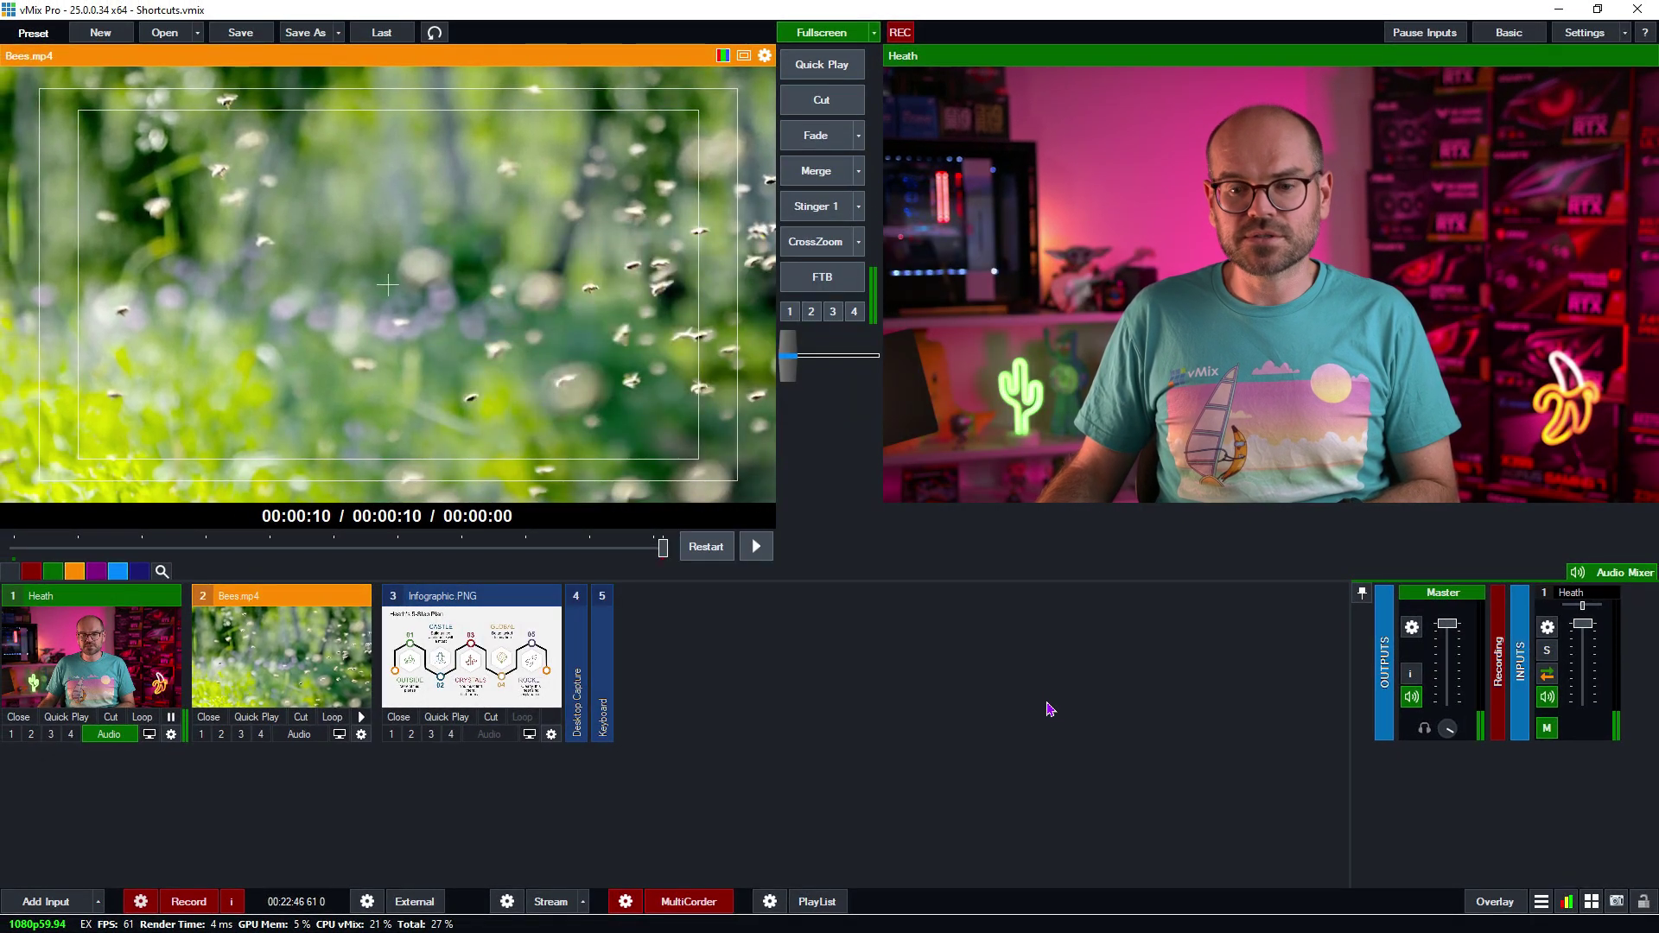
pyautogui.click(810, 141)
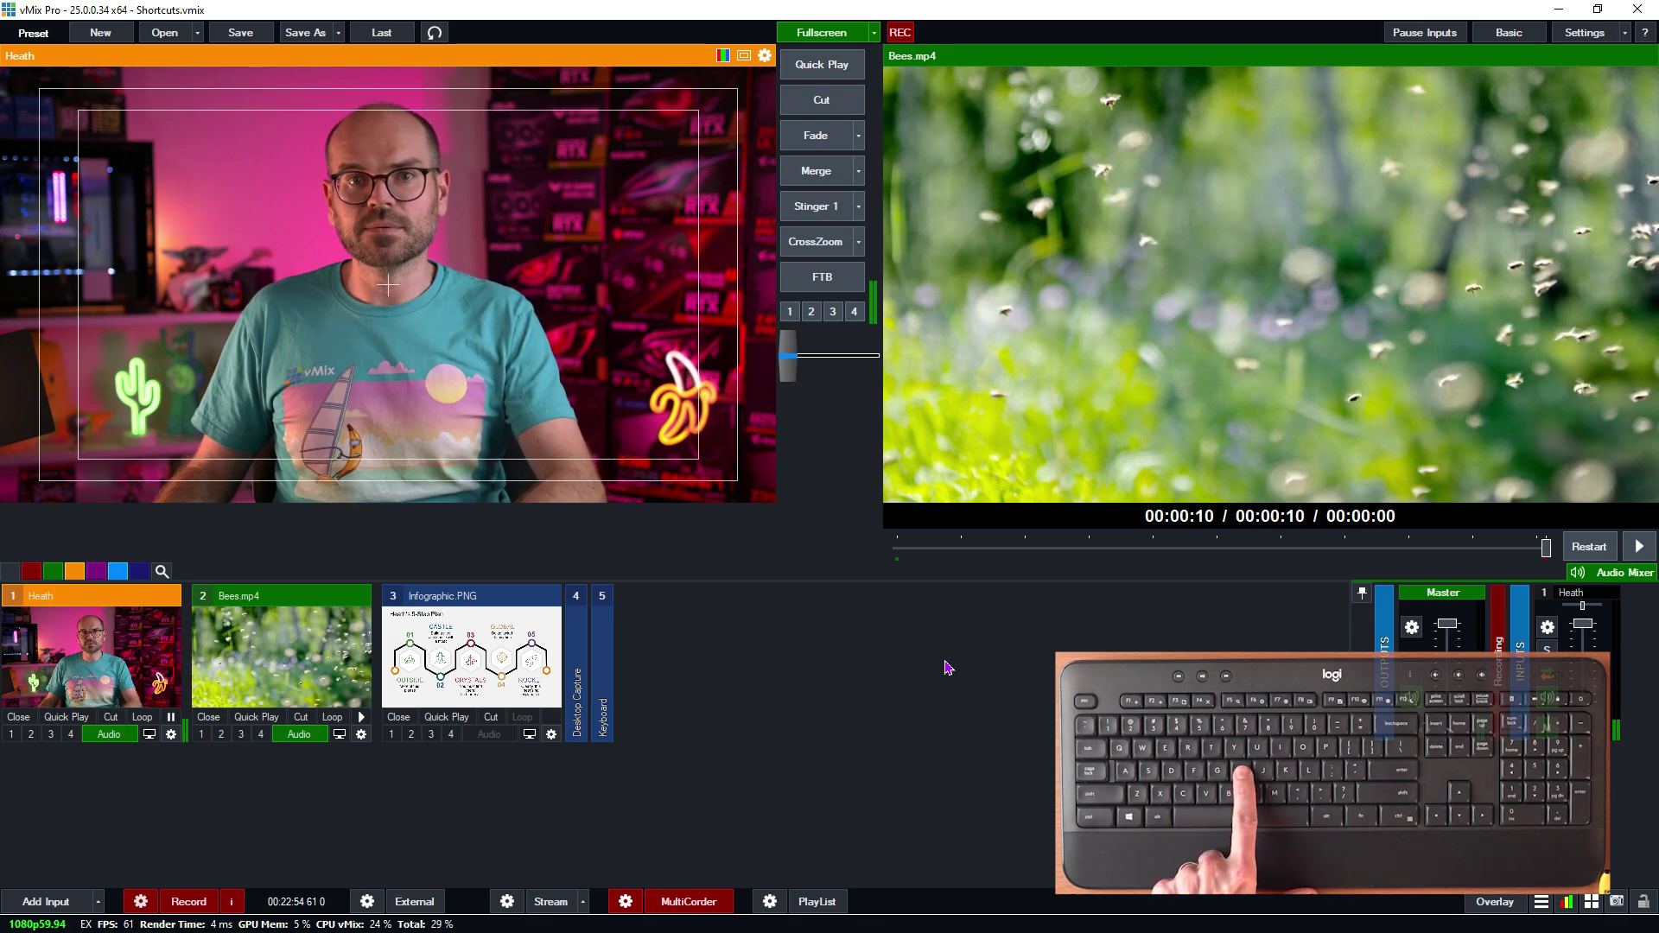
pyautogui.press('h')
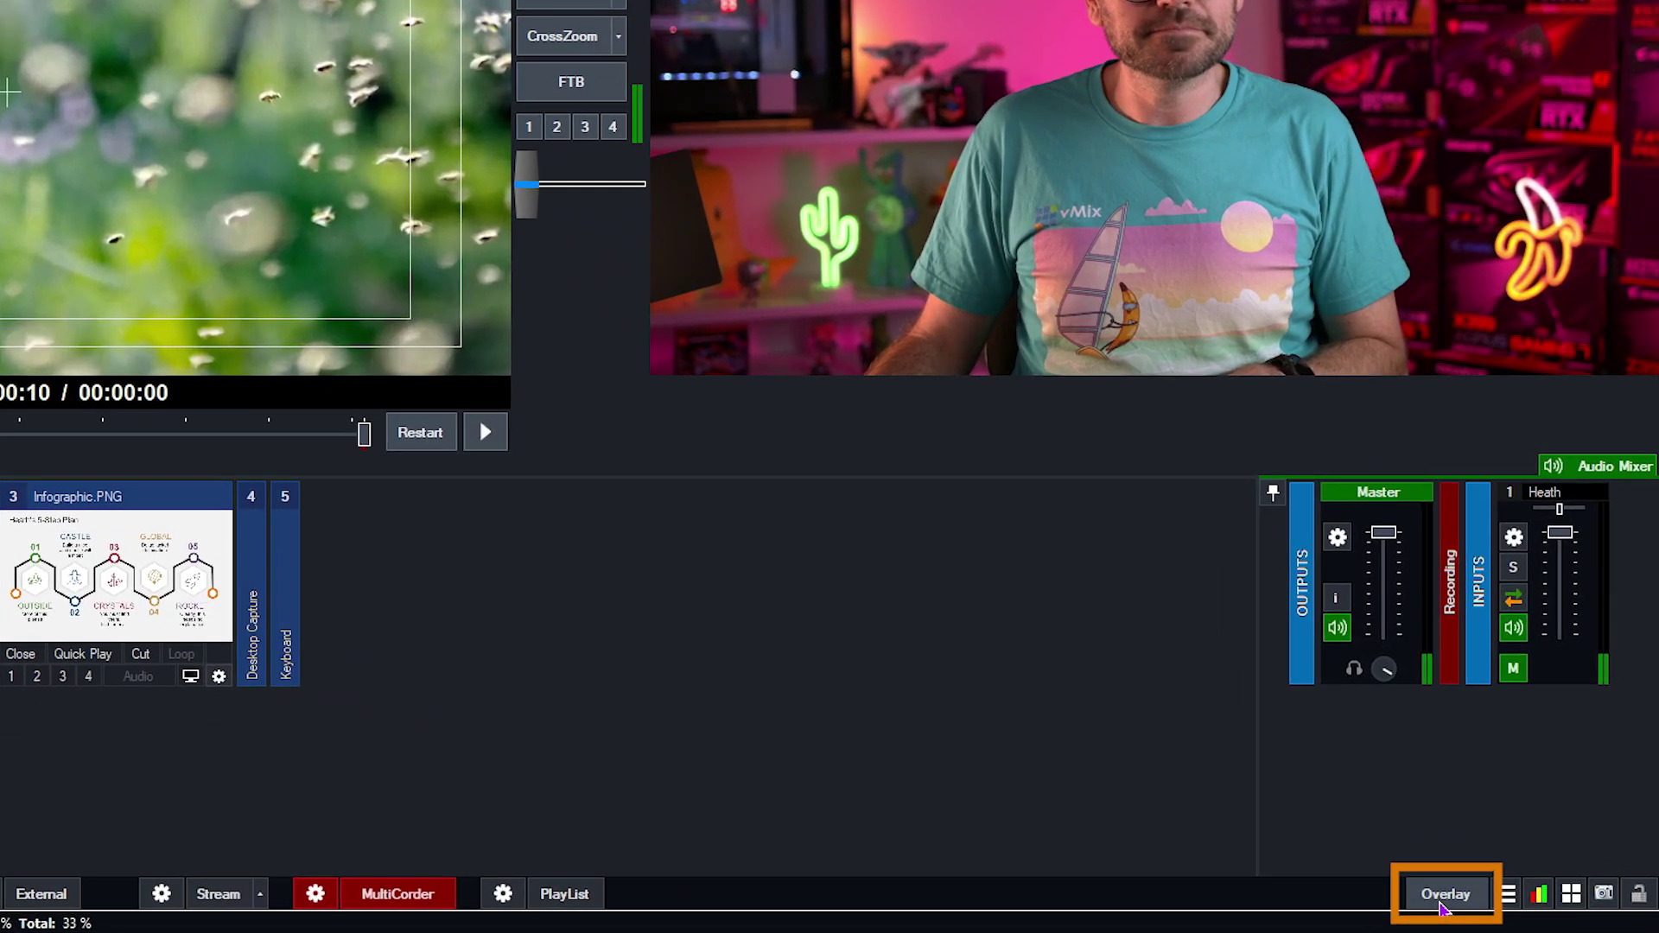
# Open overlay 1's Overlay Settings and its Type dropdown to pick PictureInPicture
pyautogui.click(1480, 901)
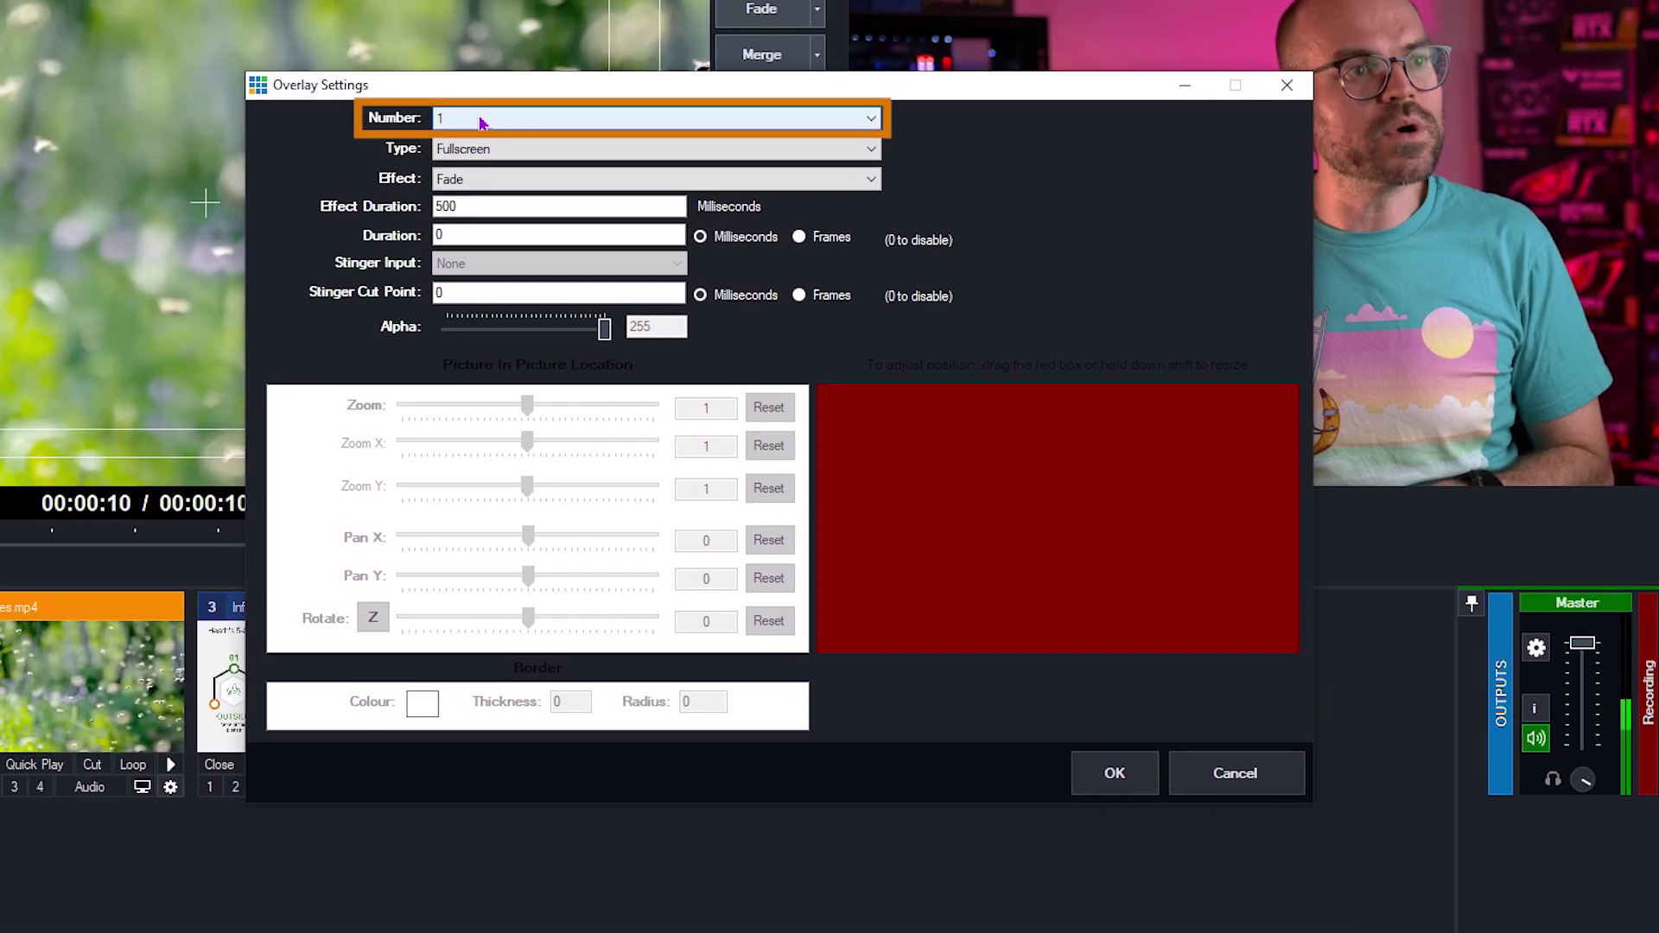
pyautogui.click(482, 123)
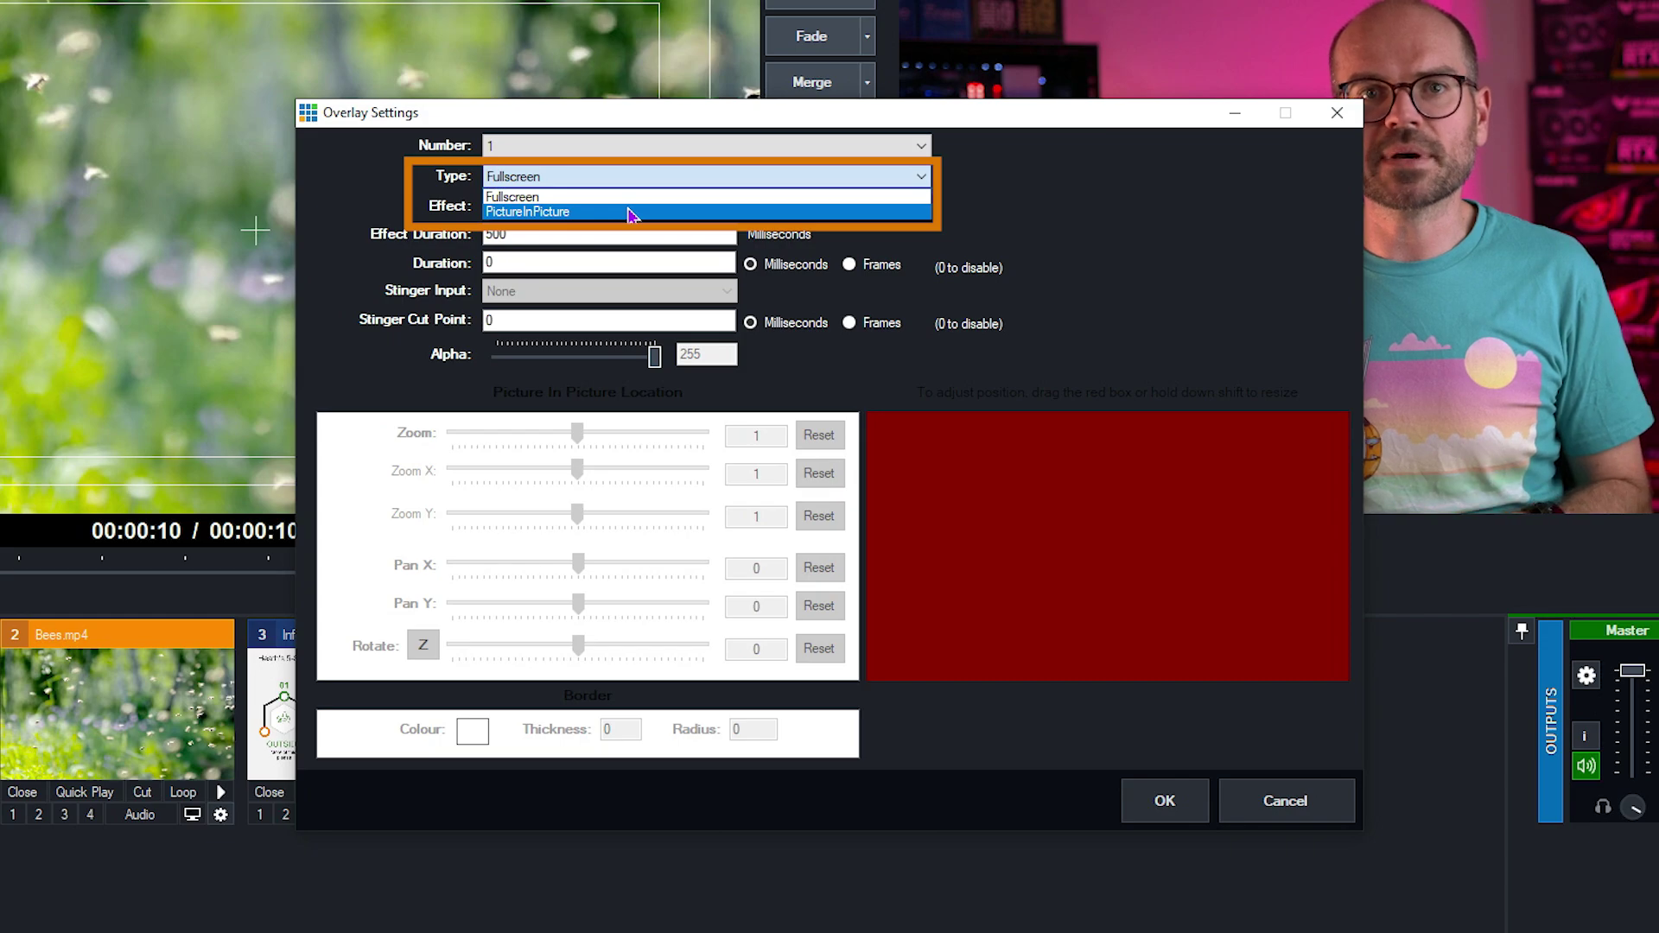
pyautogui.click(633, 214)
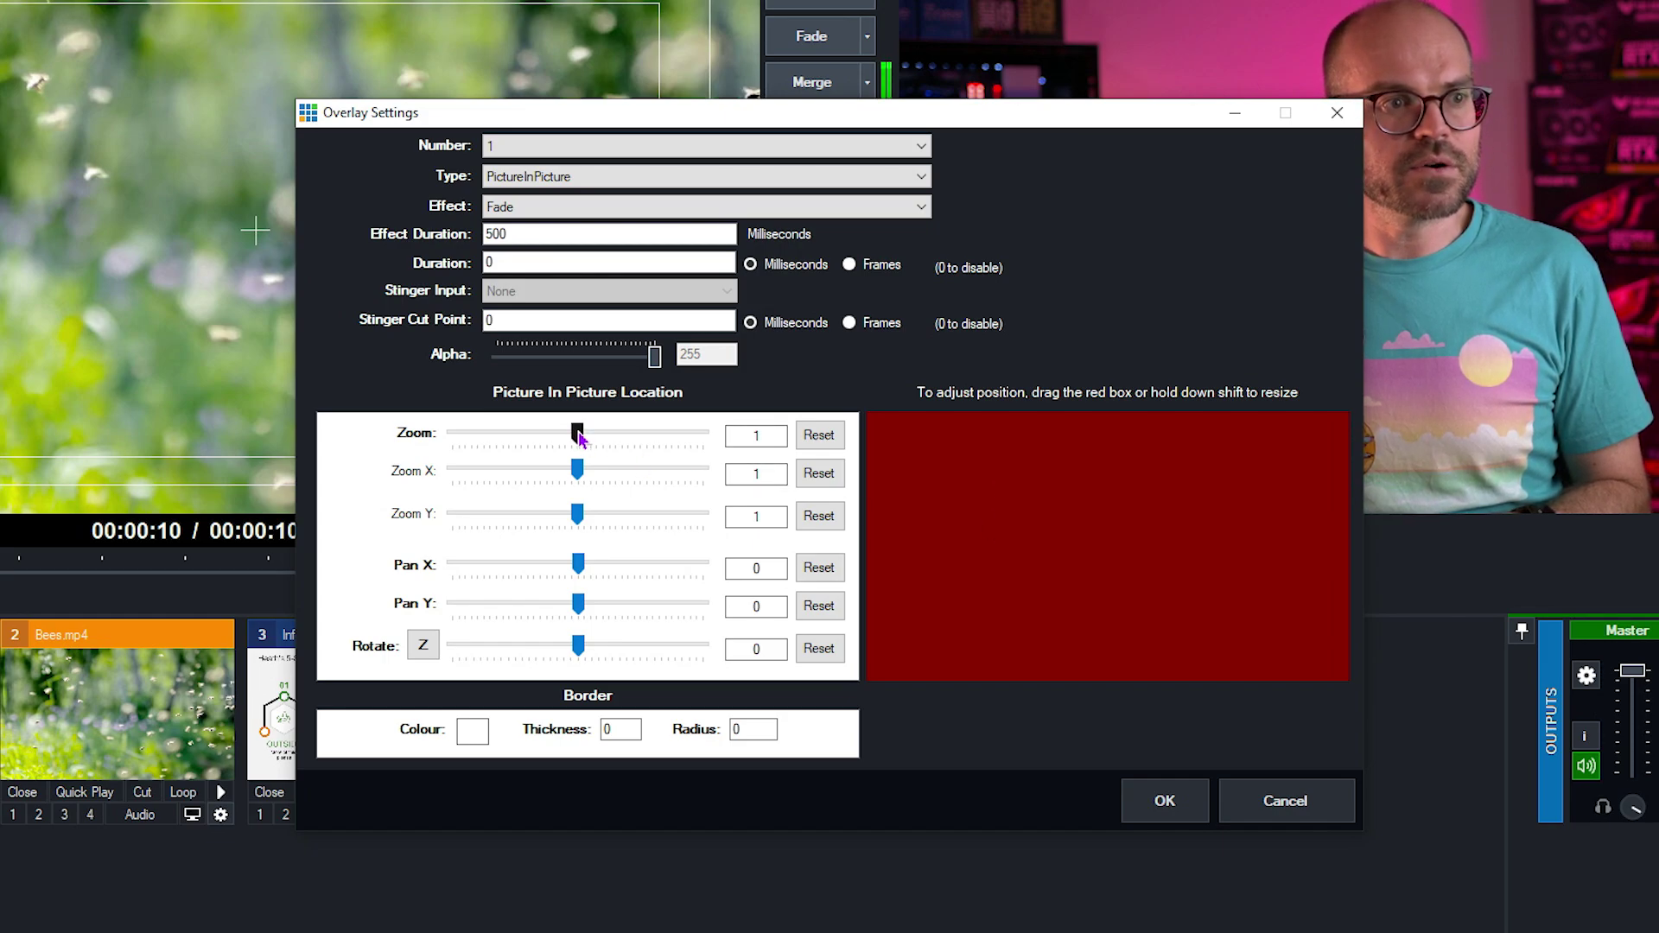
# Shrink overlay 1 to zoom 0.325, position it in the upper-left corner, and save
pyautogui.moveTo(578, 438); pyautogui.dragTo(497, 446)
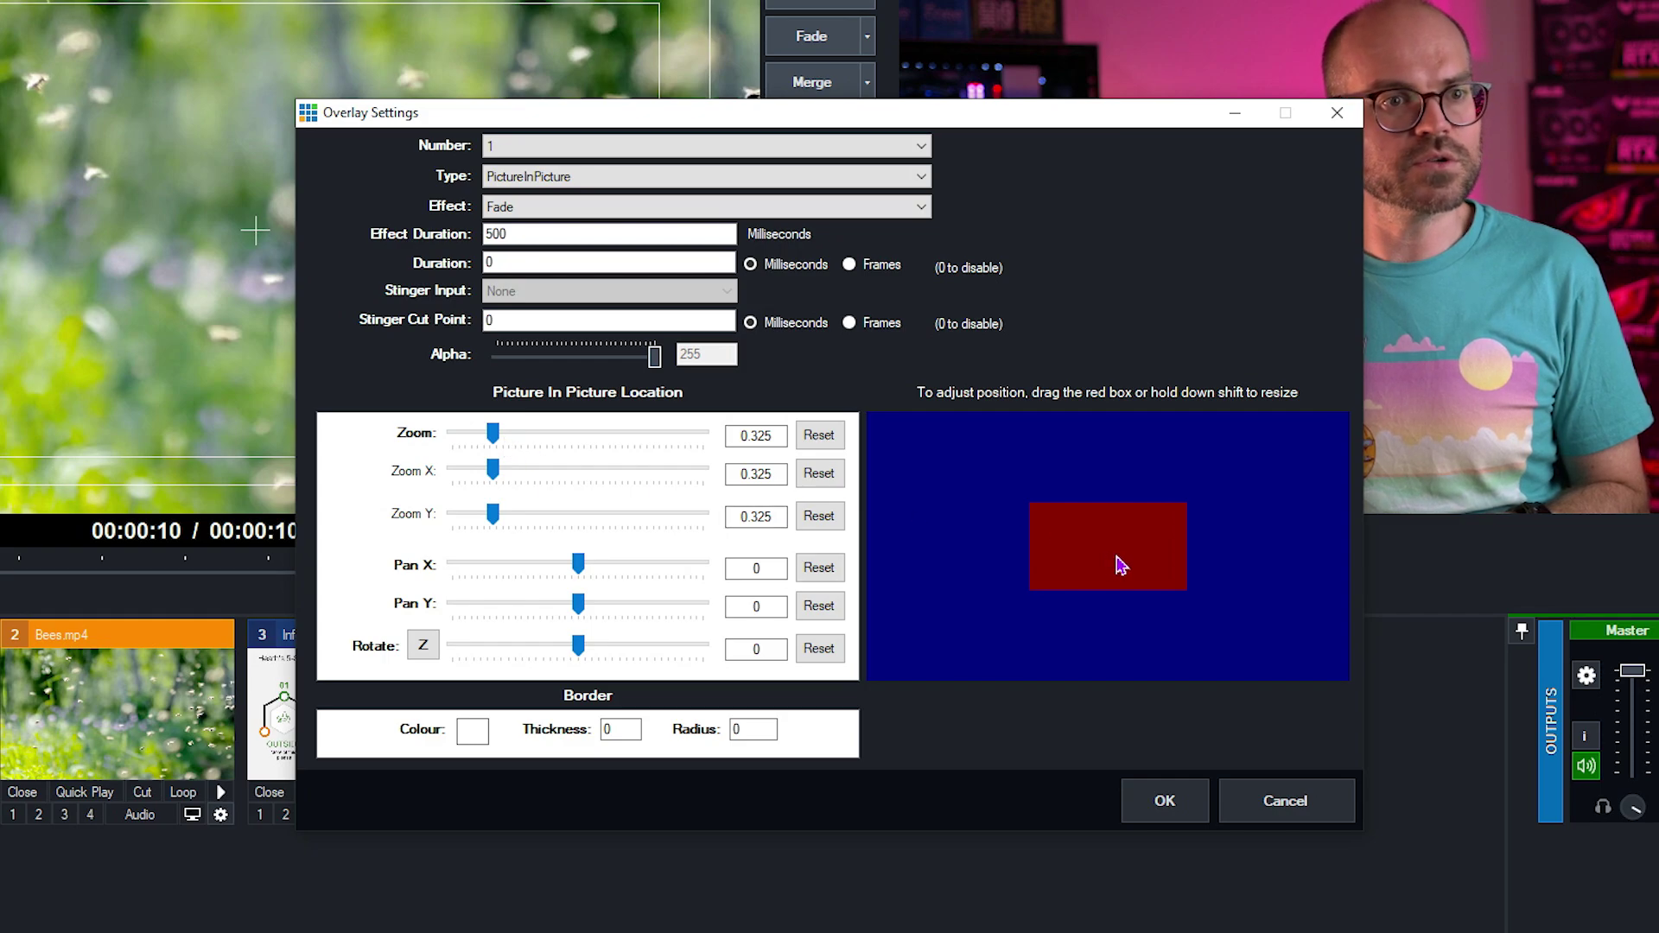
pyautogui.moveTo(1120, 566); pyautogui.dragTo(977, 496)
pyautogui.moveTo(610, 603); pyautogui.dragTo(606, 609)
pyautogui.moveTo(541, 563); pyautogui.dragTo(546, 563)
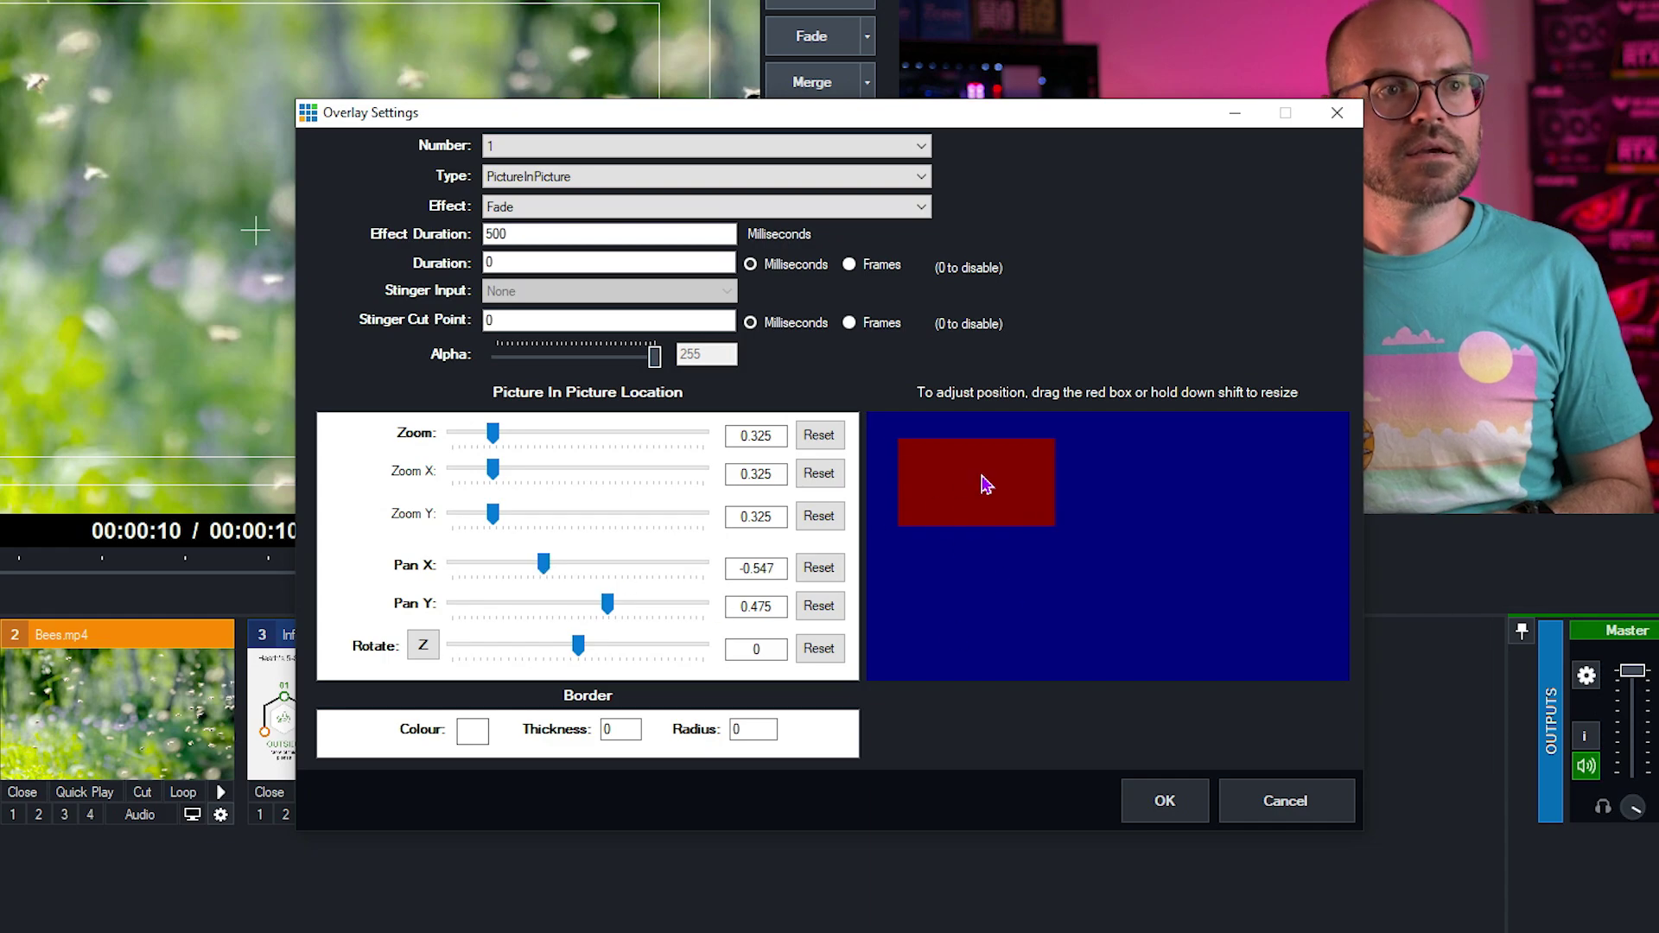
pyautogui.moveTo(985, 481); pyautogui.dragTo(978, 483)
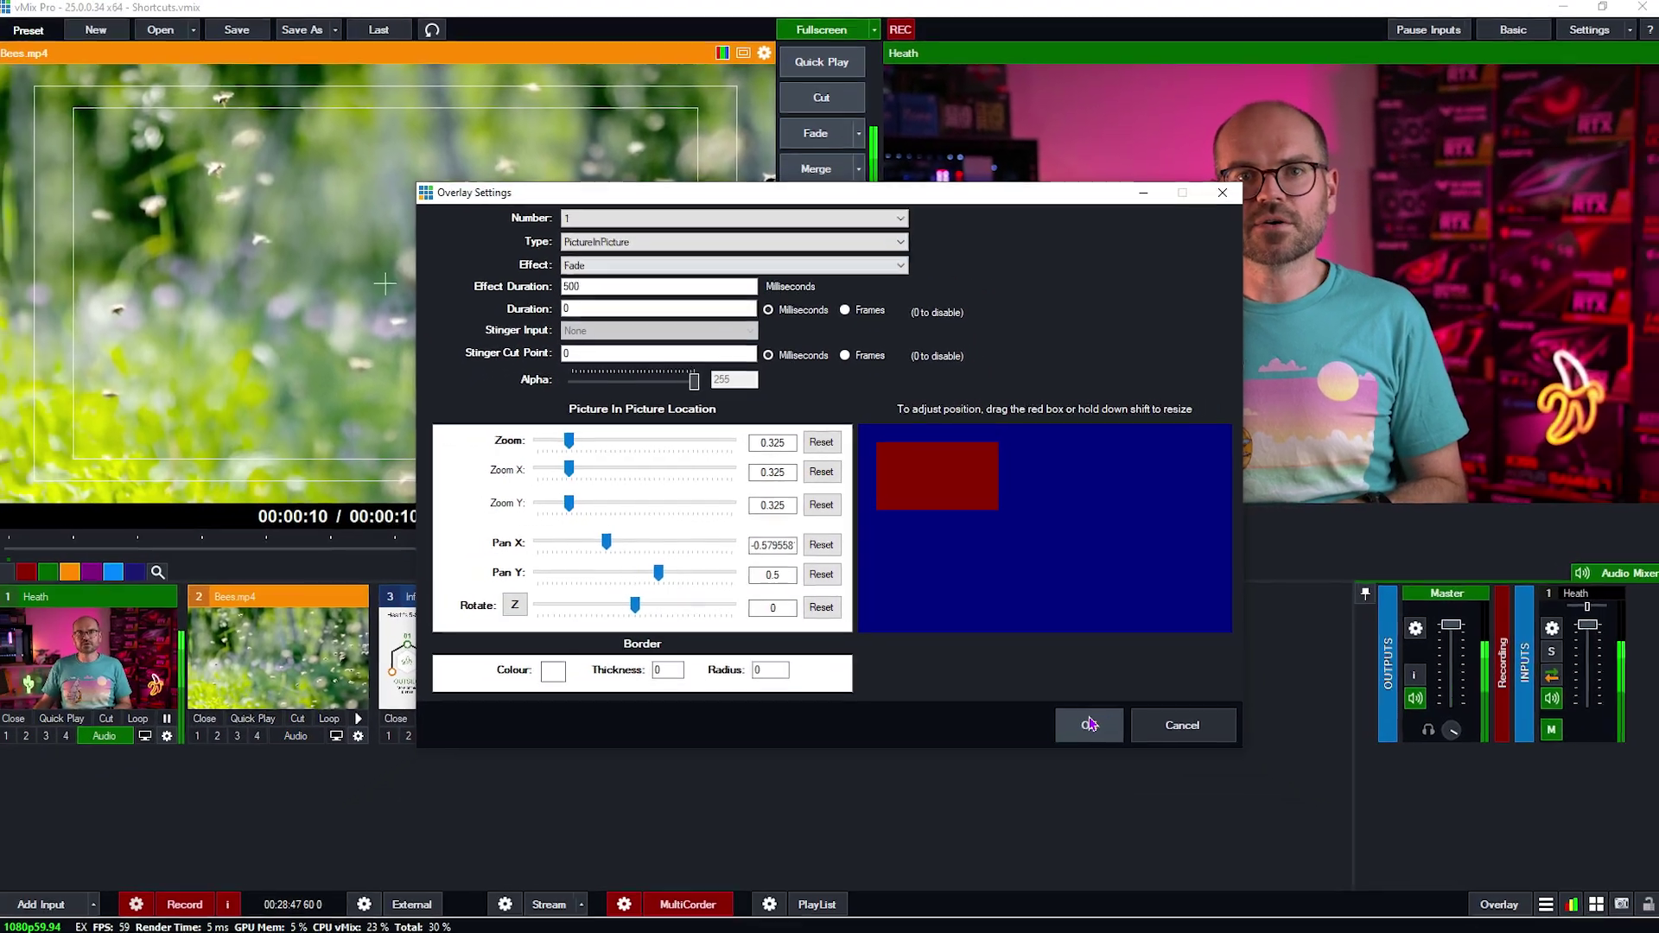
pyautogui.click(1089, 724)
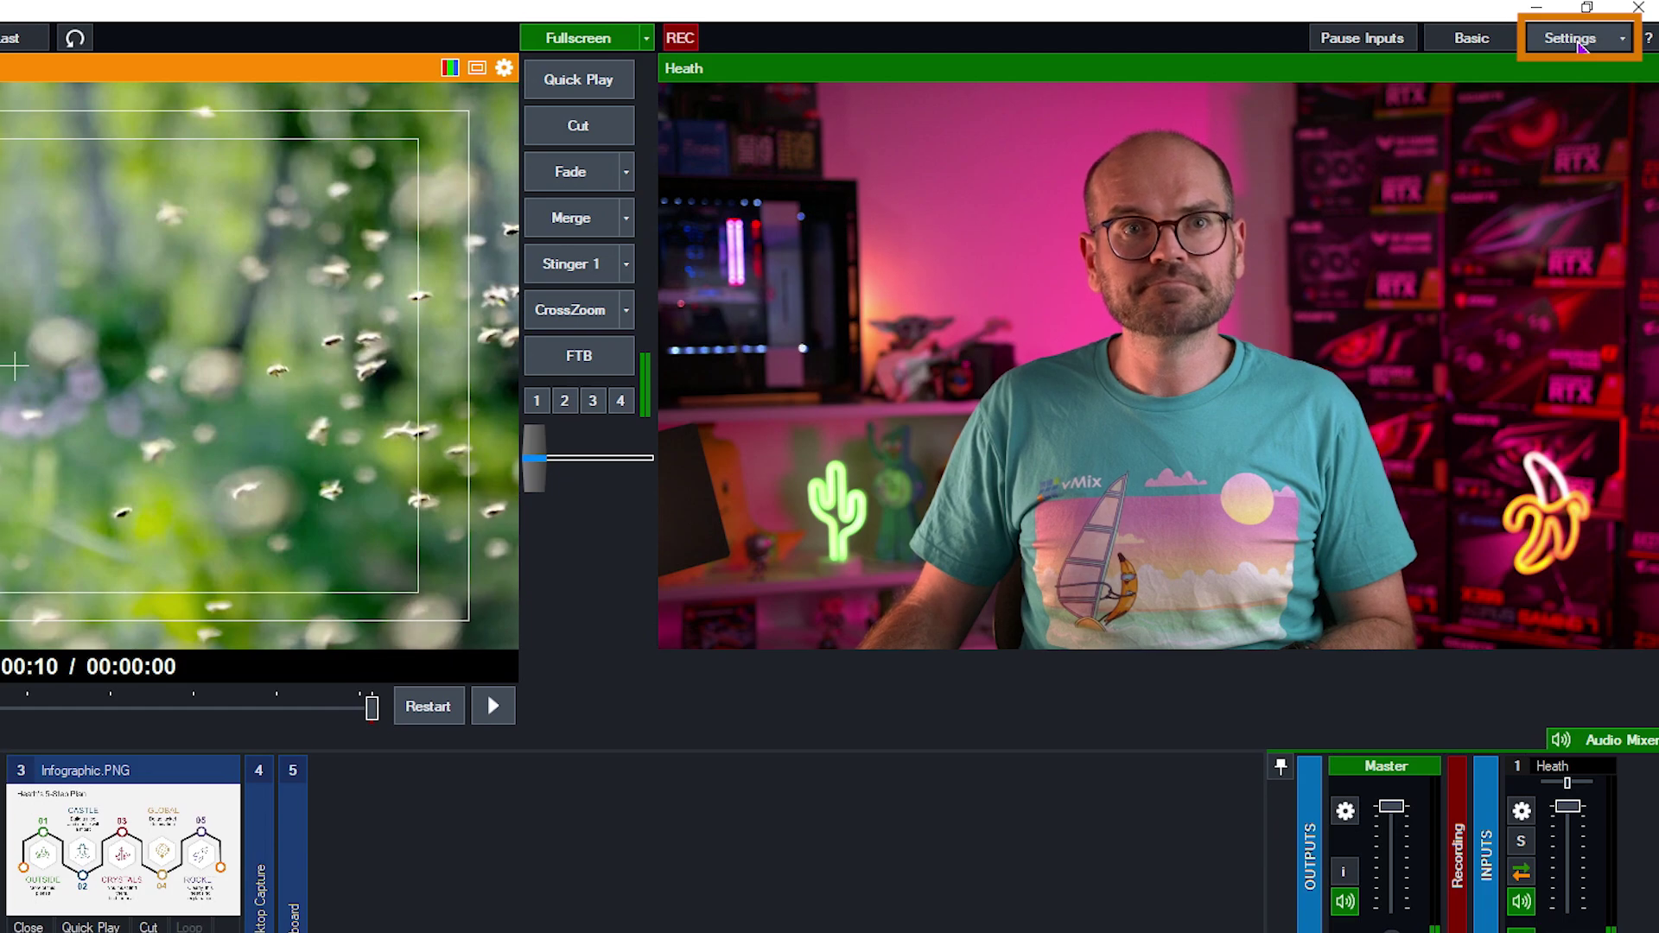
# Add another shortcut under Settings > Shortcuts and capture I as its trigger key
pyautogui.click(1575, 37)
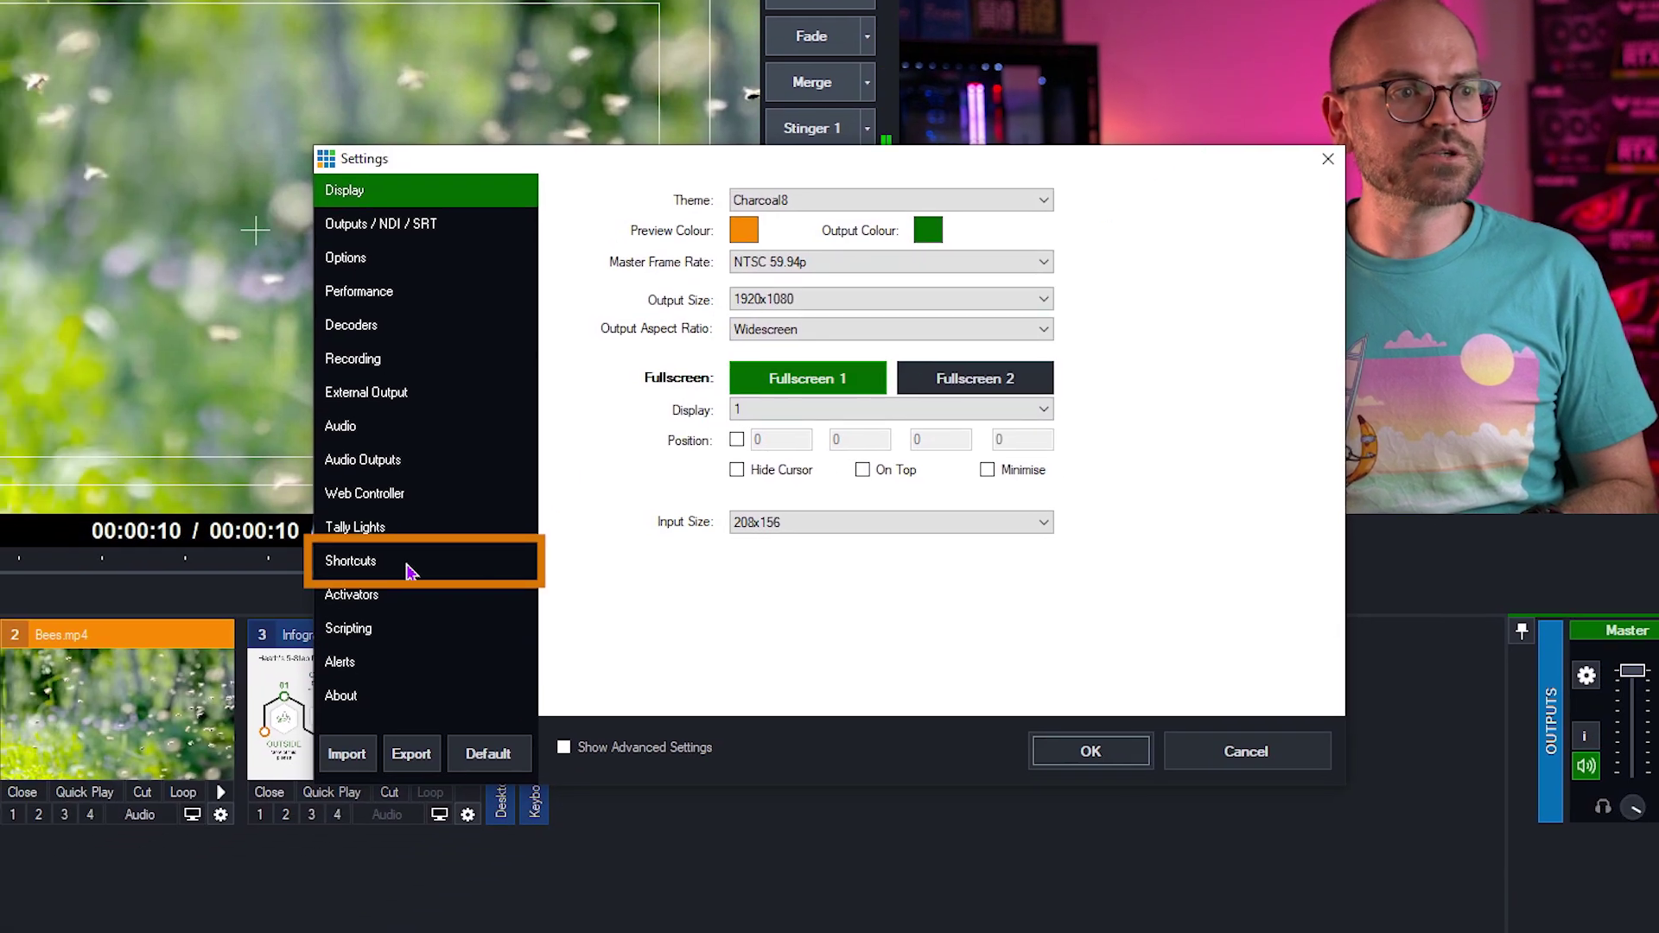
pyautogui.click(410, 572)
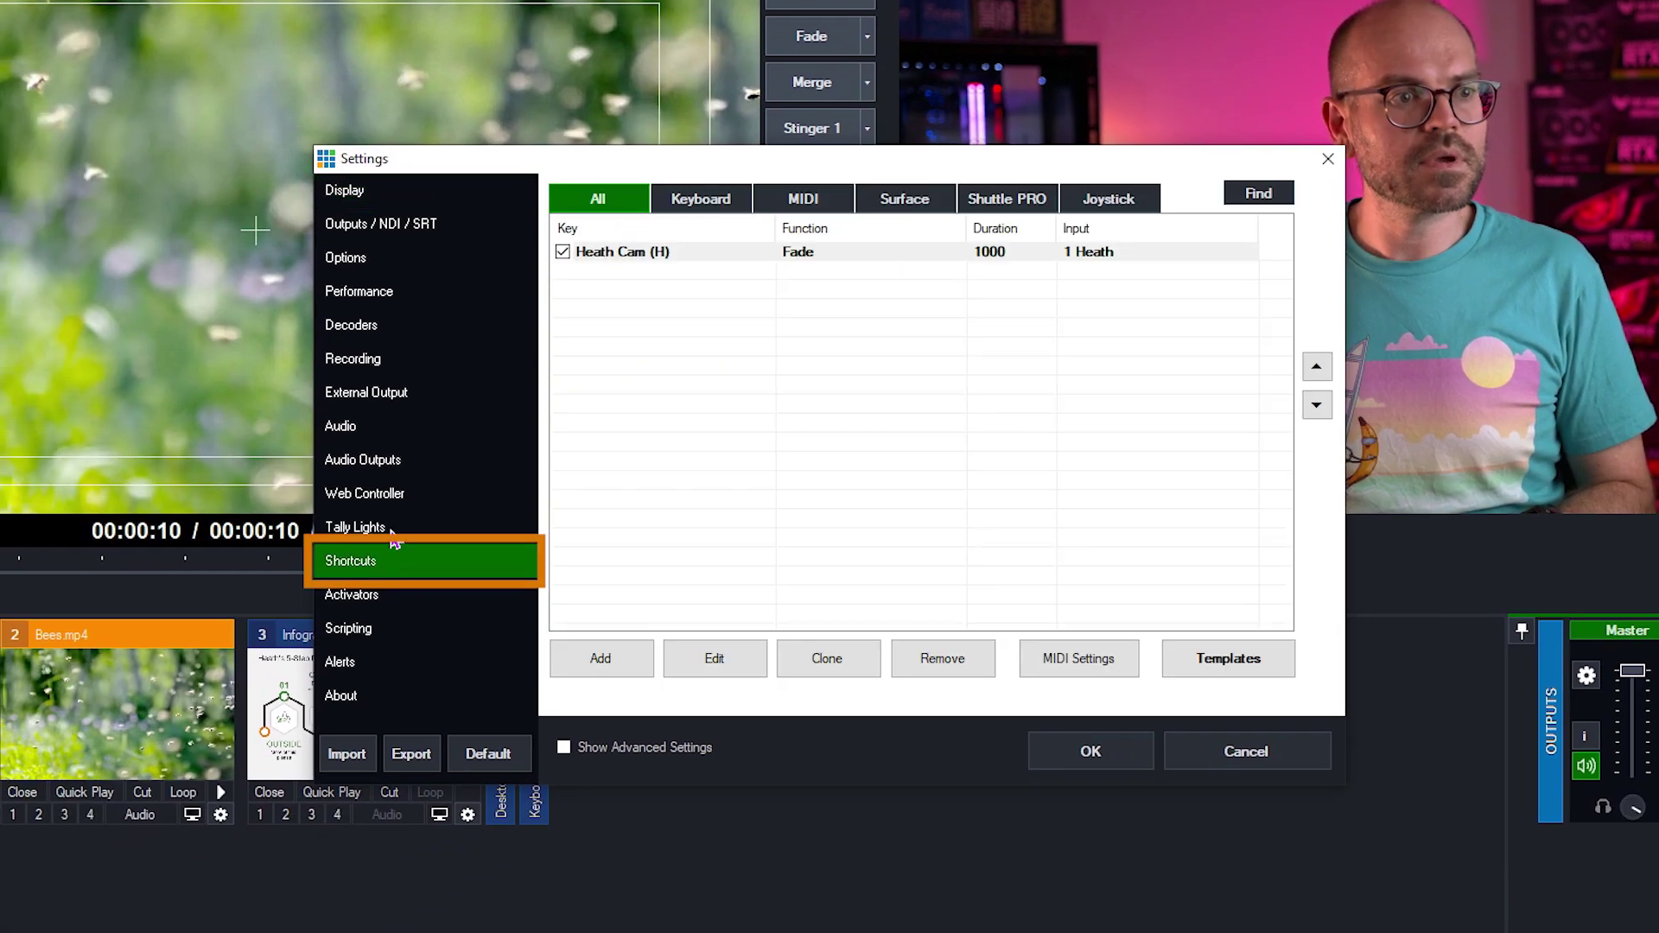
pyautogui.click(605, 664)
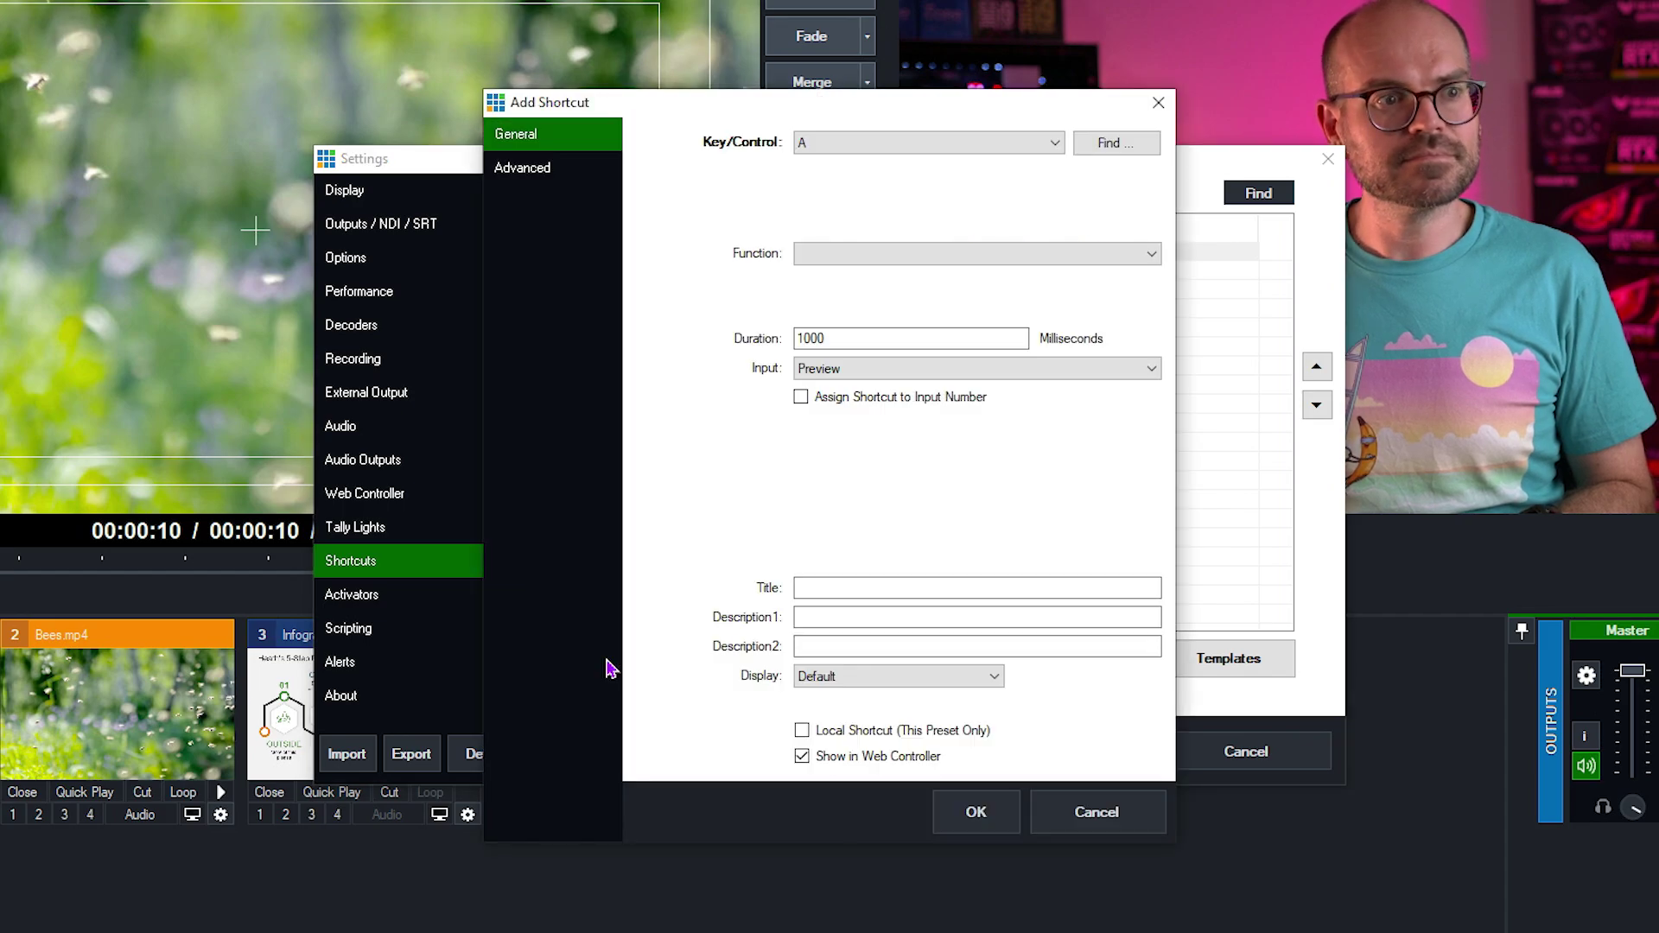
pyautogui.click(1116, 145)
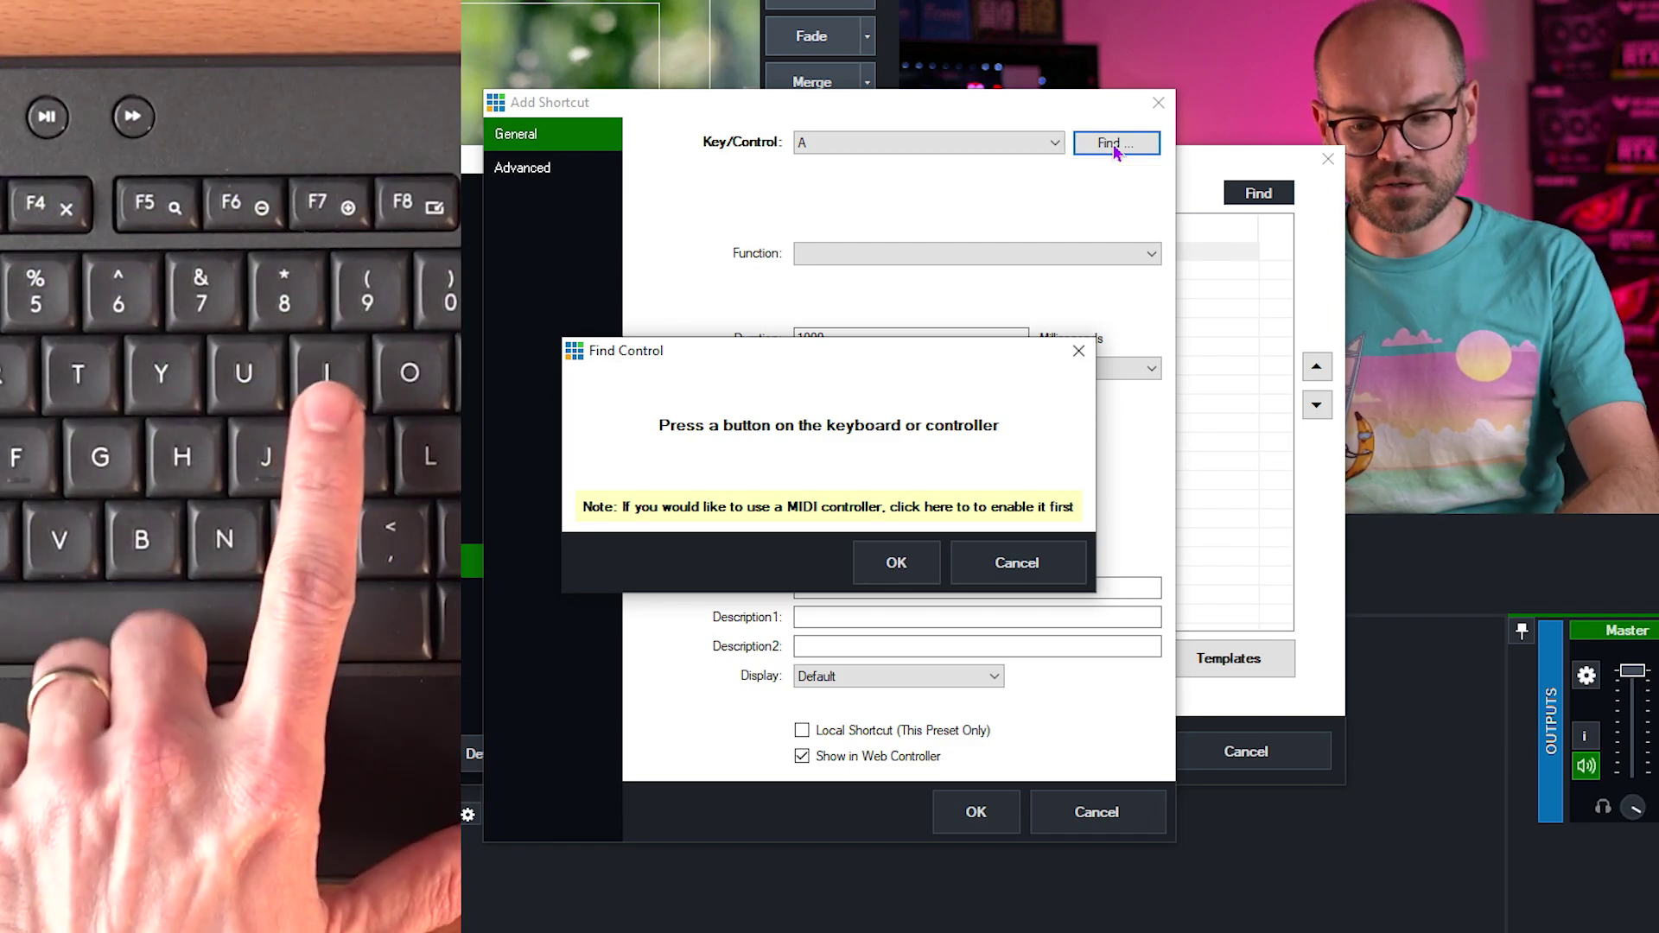
pyautogui.press('i')
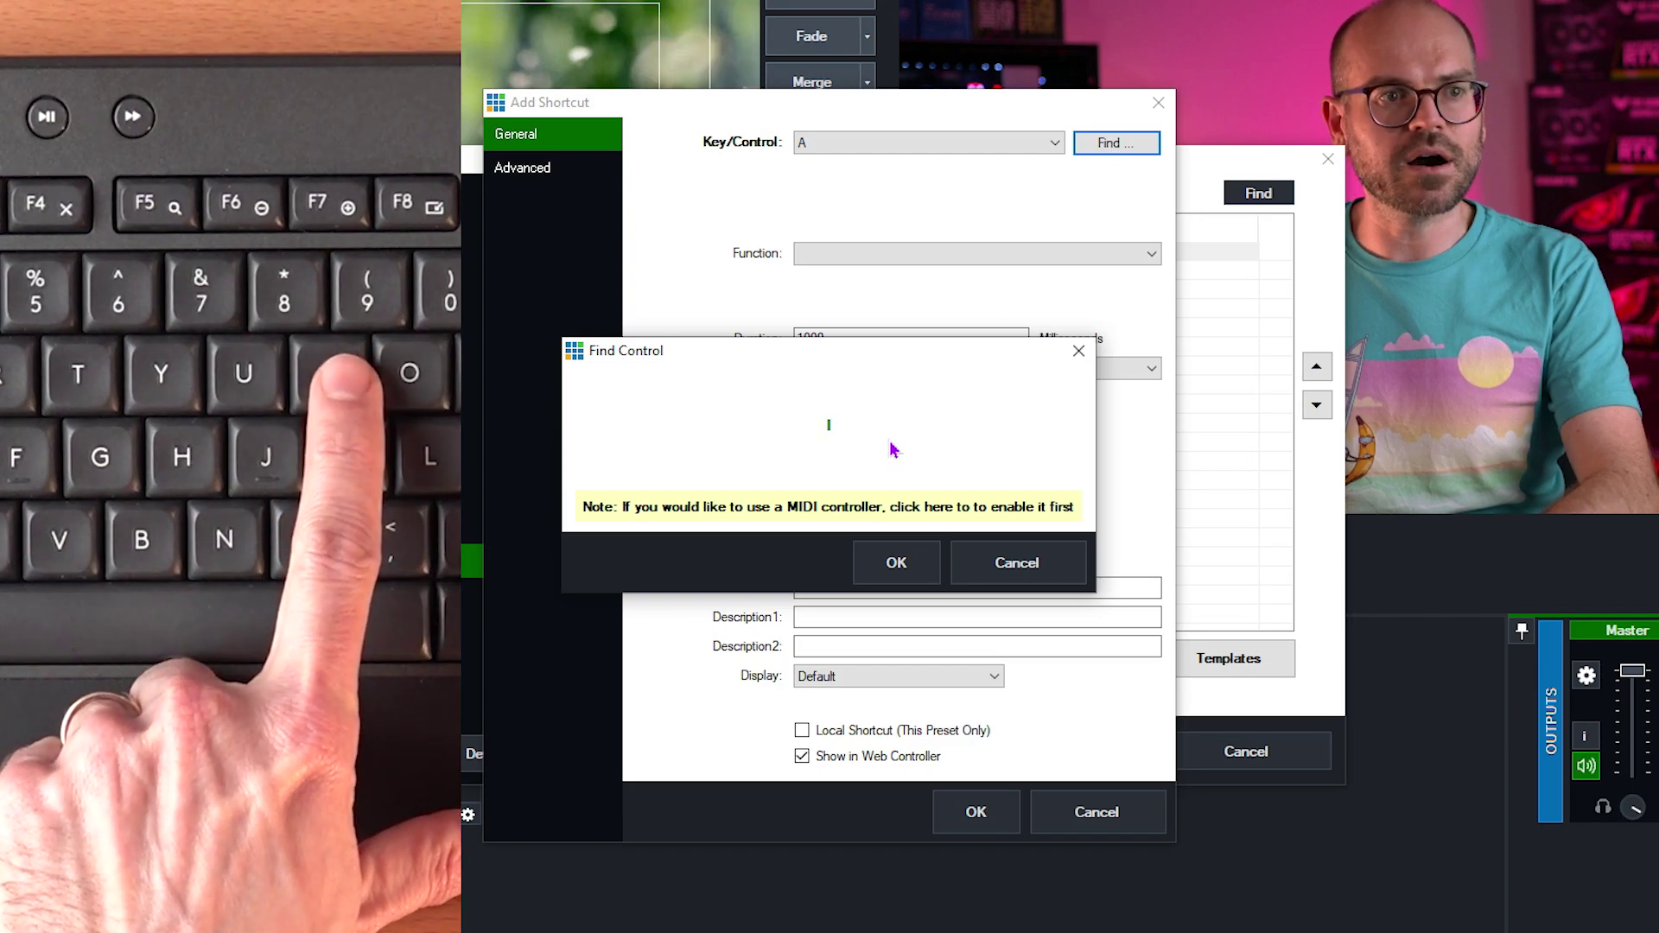
pyautogui.click(899, 566)
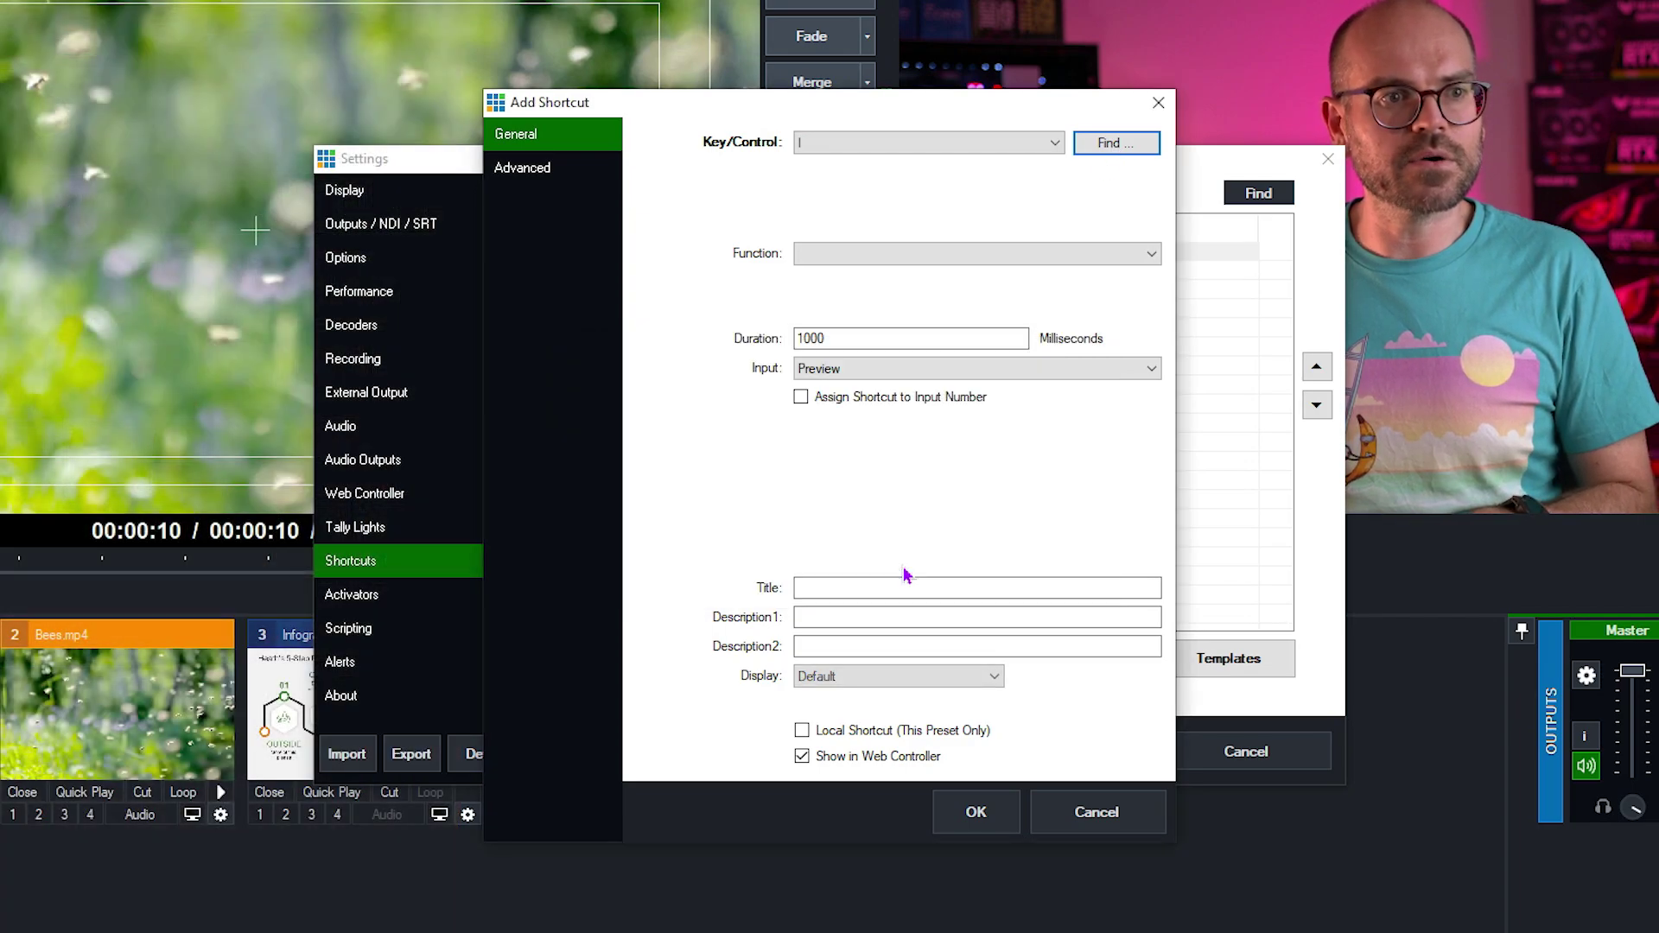
# Assign OverlayInput1 from the Overlay category as the I shortcut's function
pyautogui.click(1029, 253)
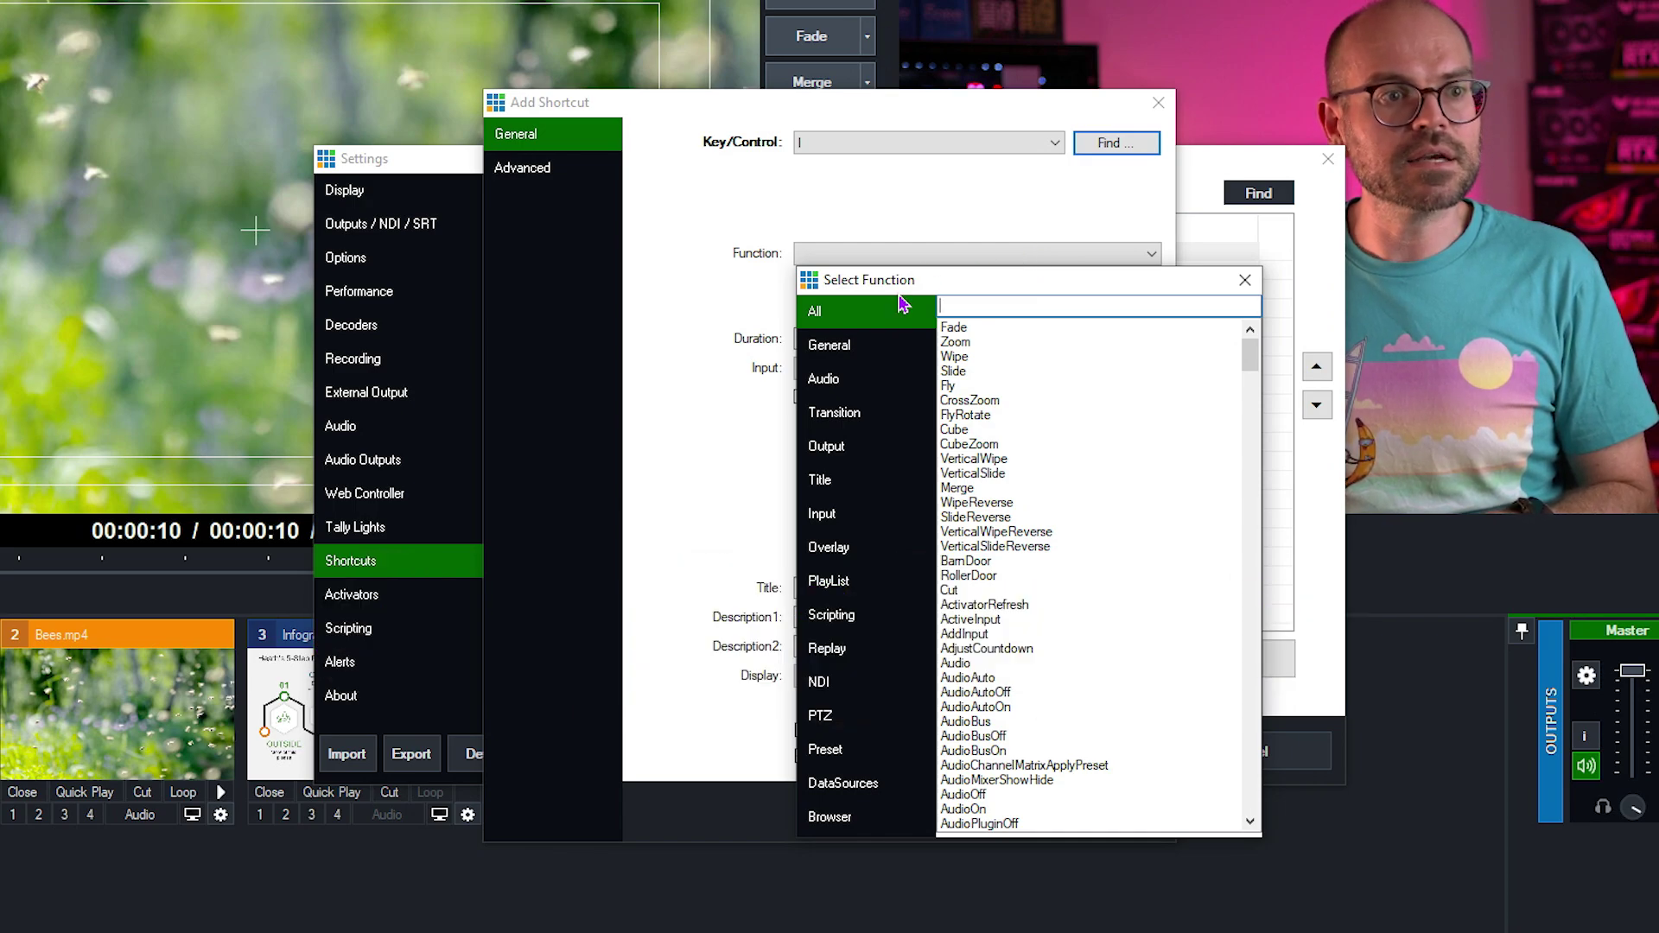
pyautogui.click(831, 553)
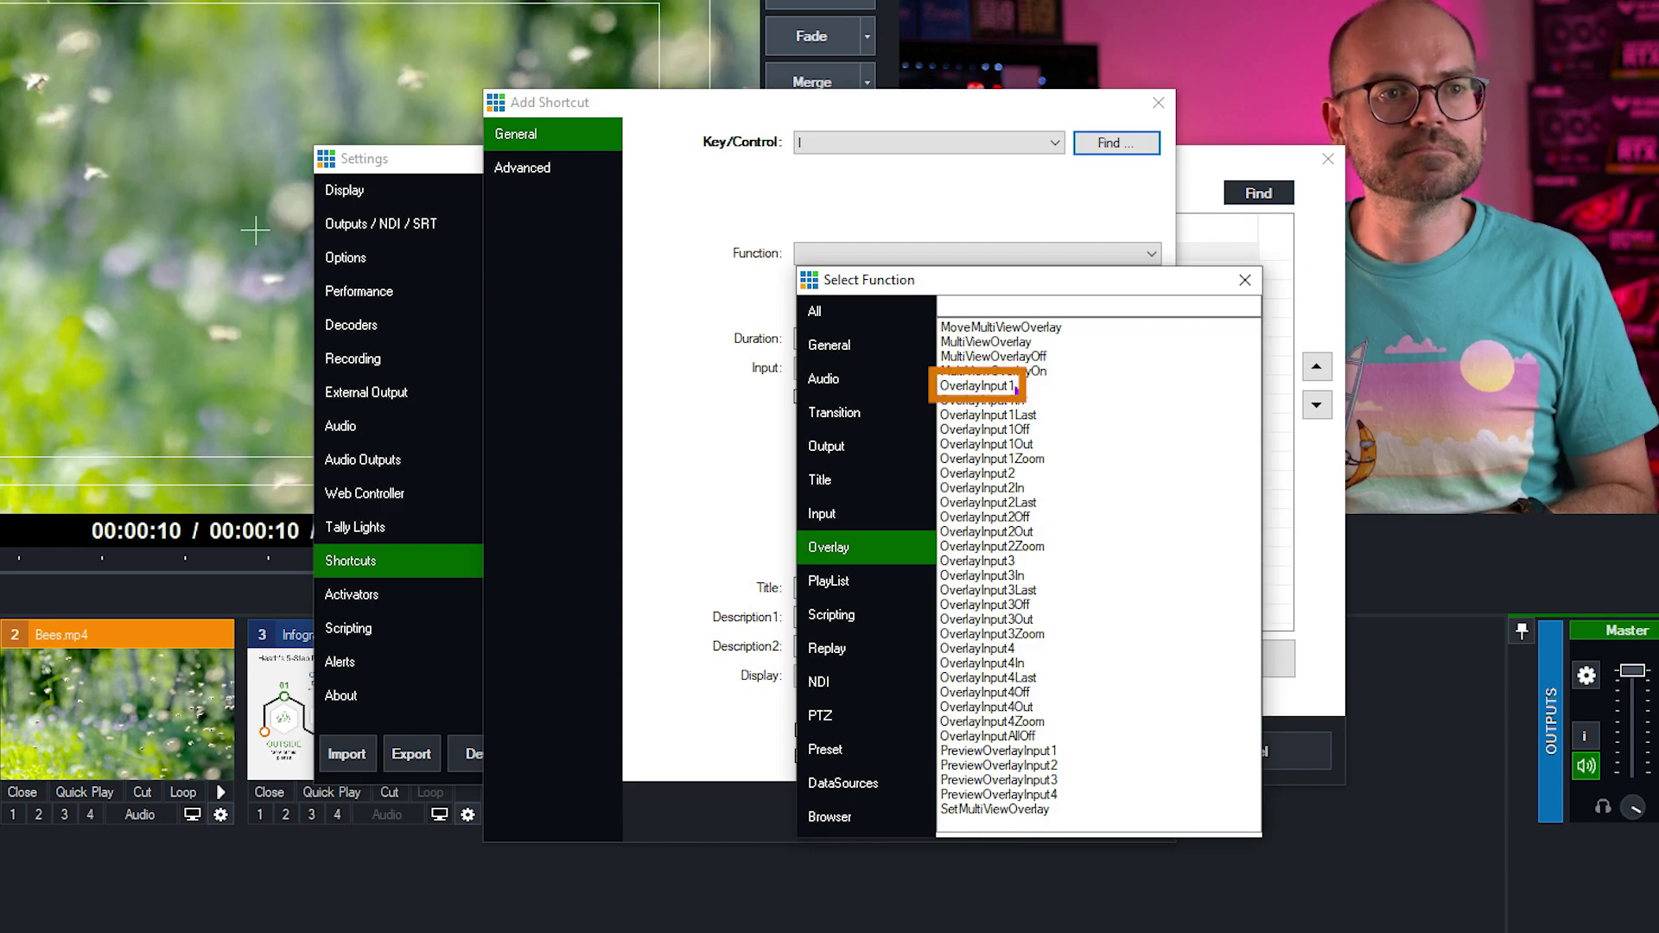
pyautogui.doubleClick(976, 386)
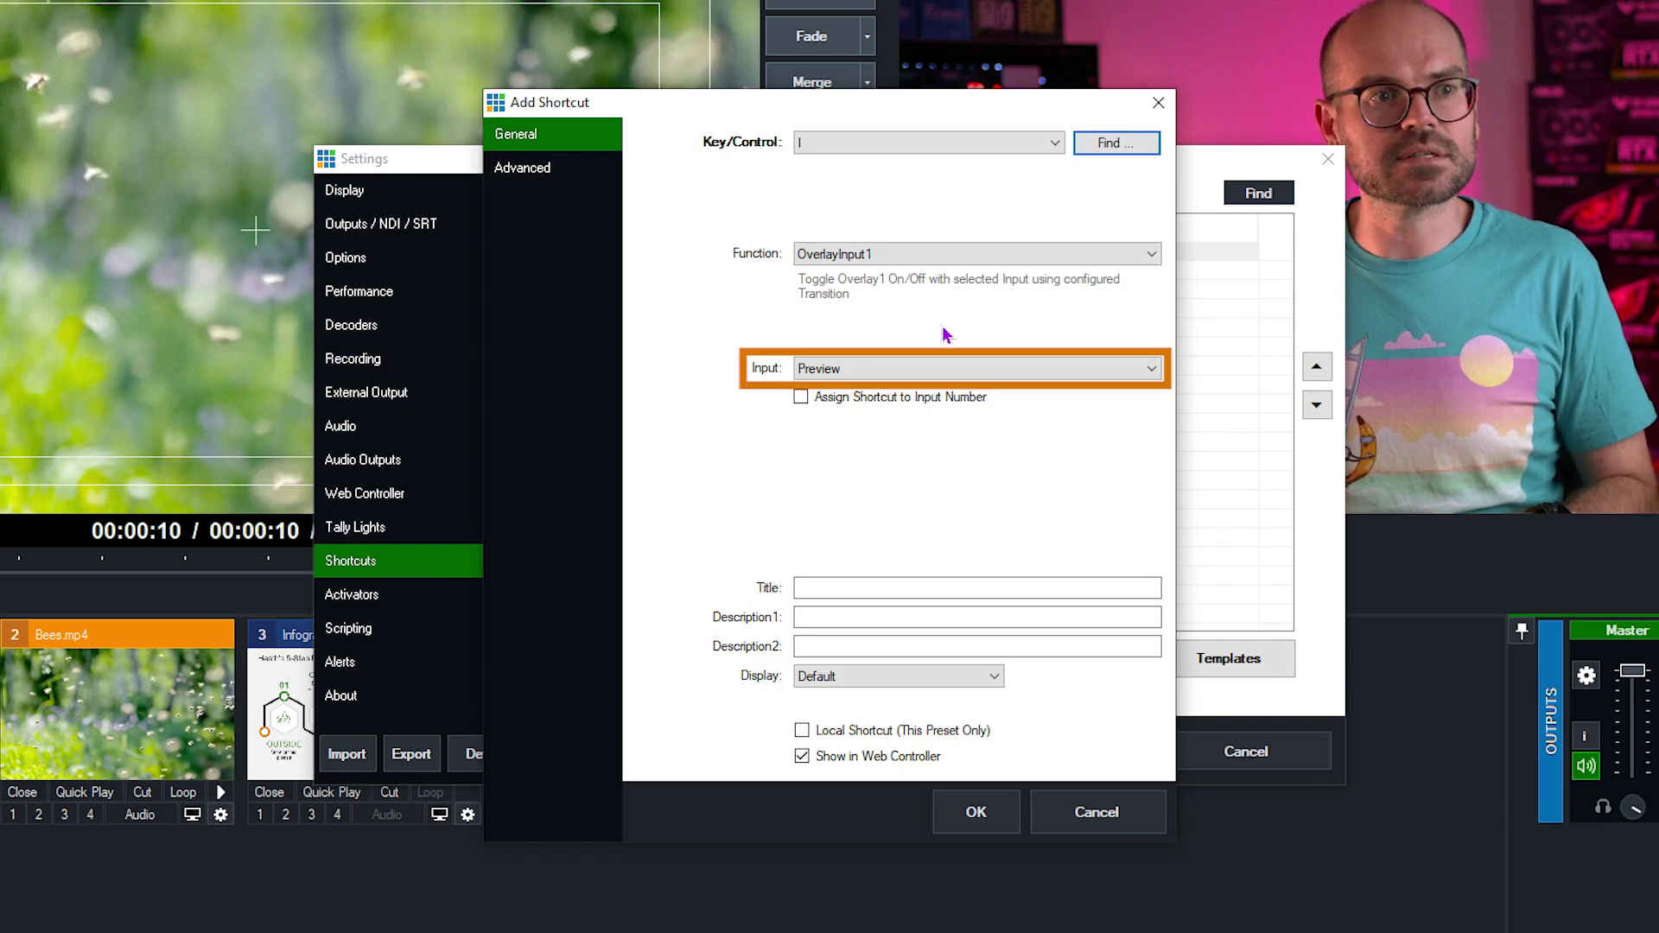
# Set the I shortcut's input to 3 Infographic.PNG, save it and close Settings
pyautogui.click(951, 370)
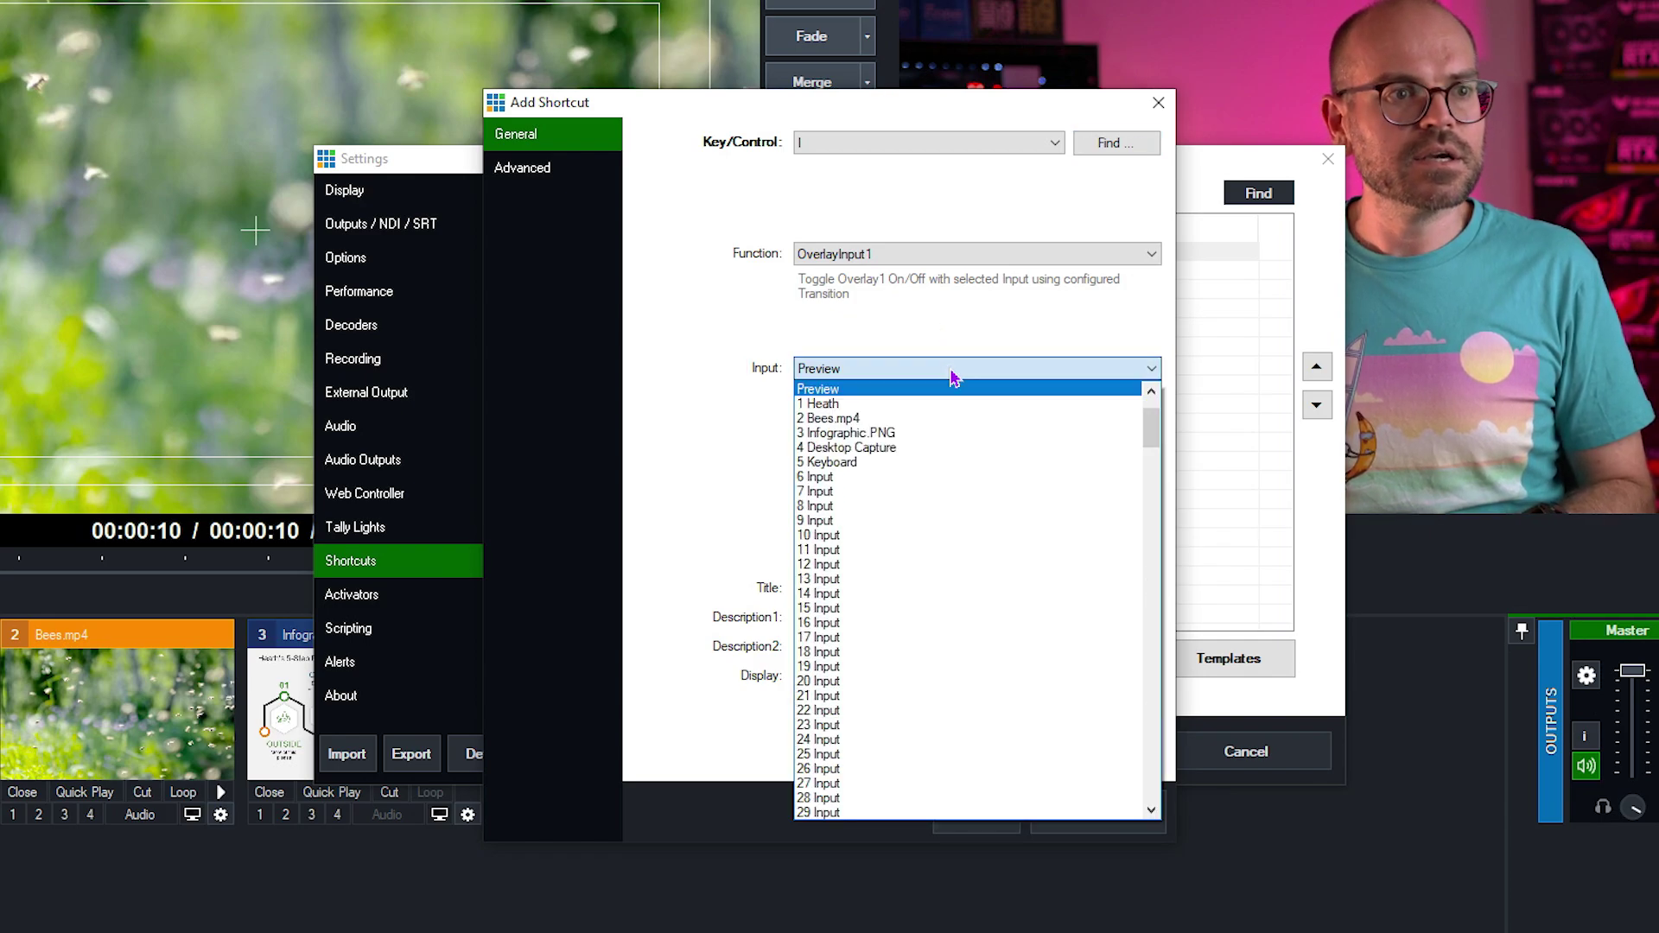
pyautogui.click(908, 440)
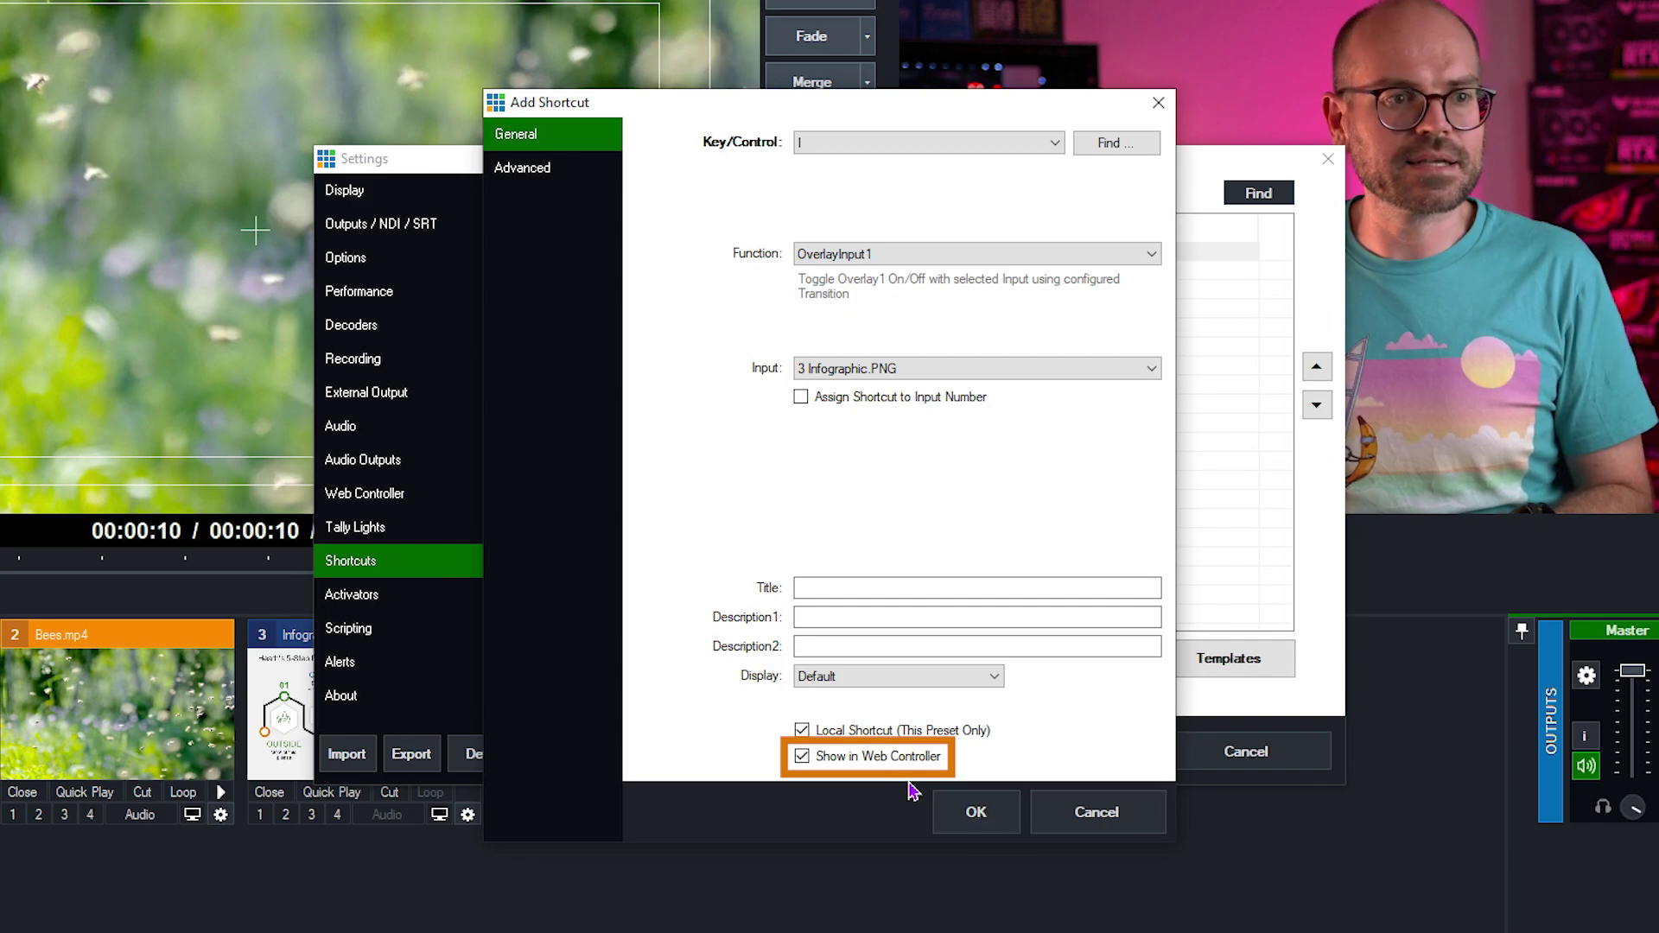
pyautogui.click(998, 820)
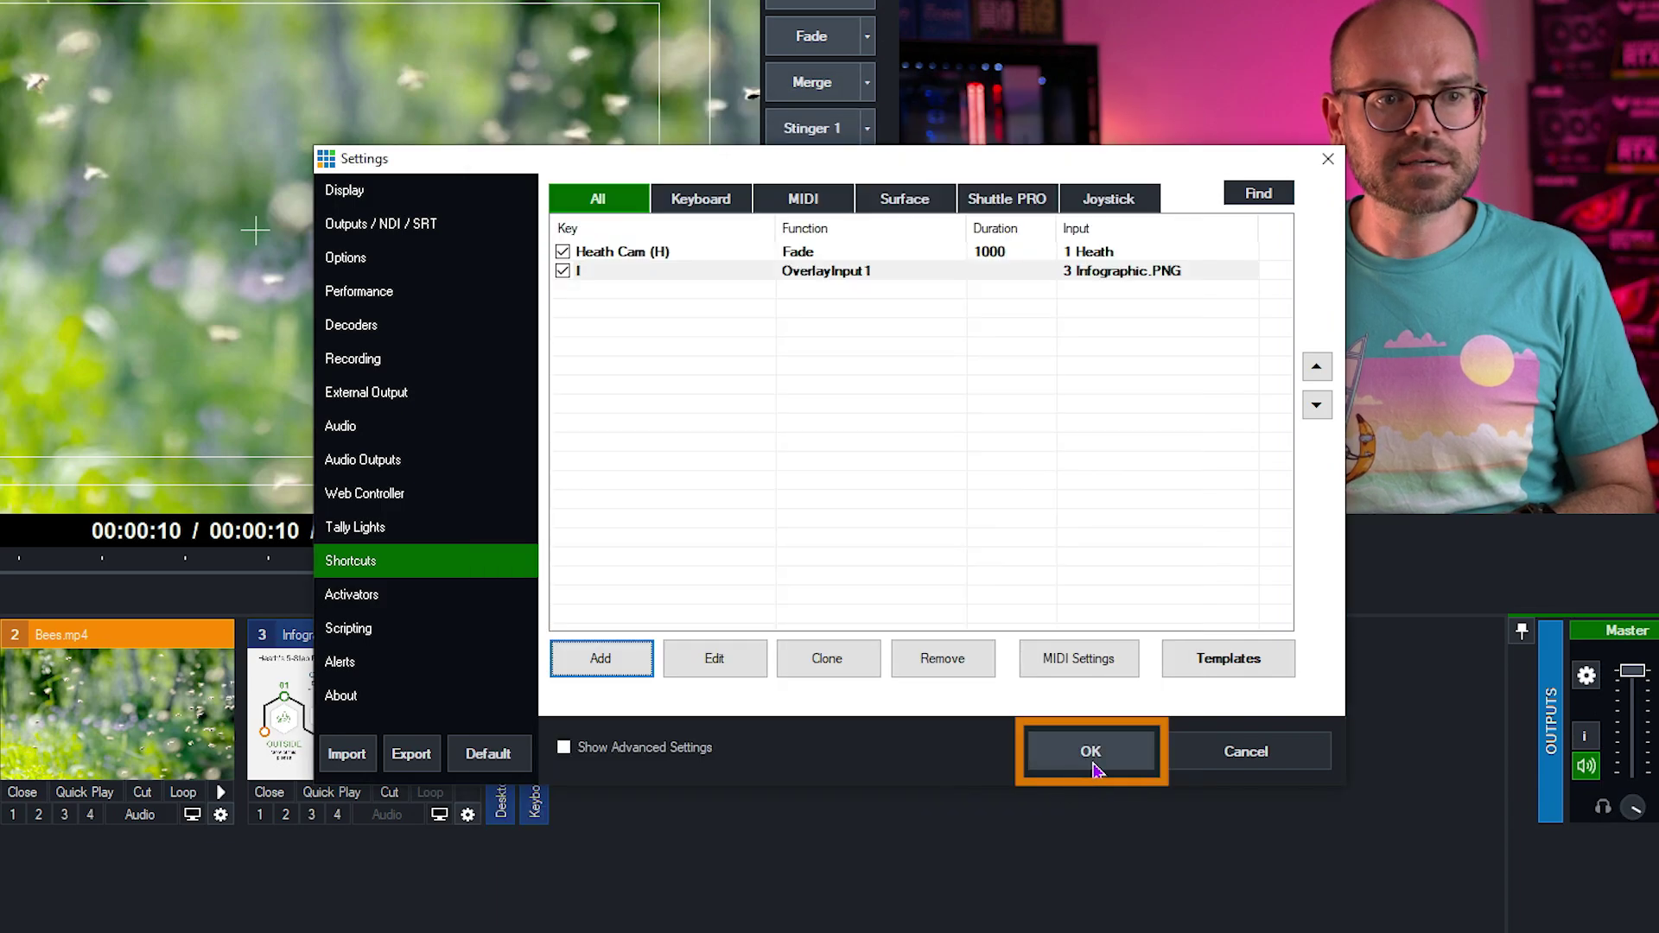
pyautogui.click(1092, 763)
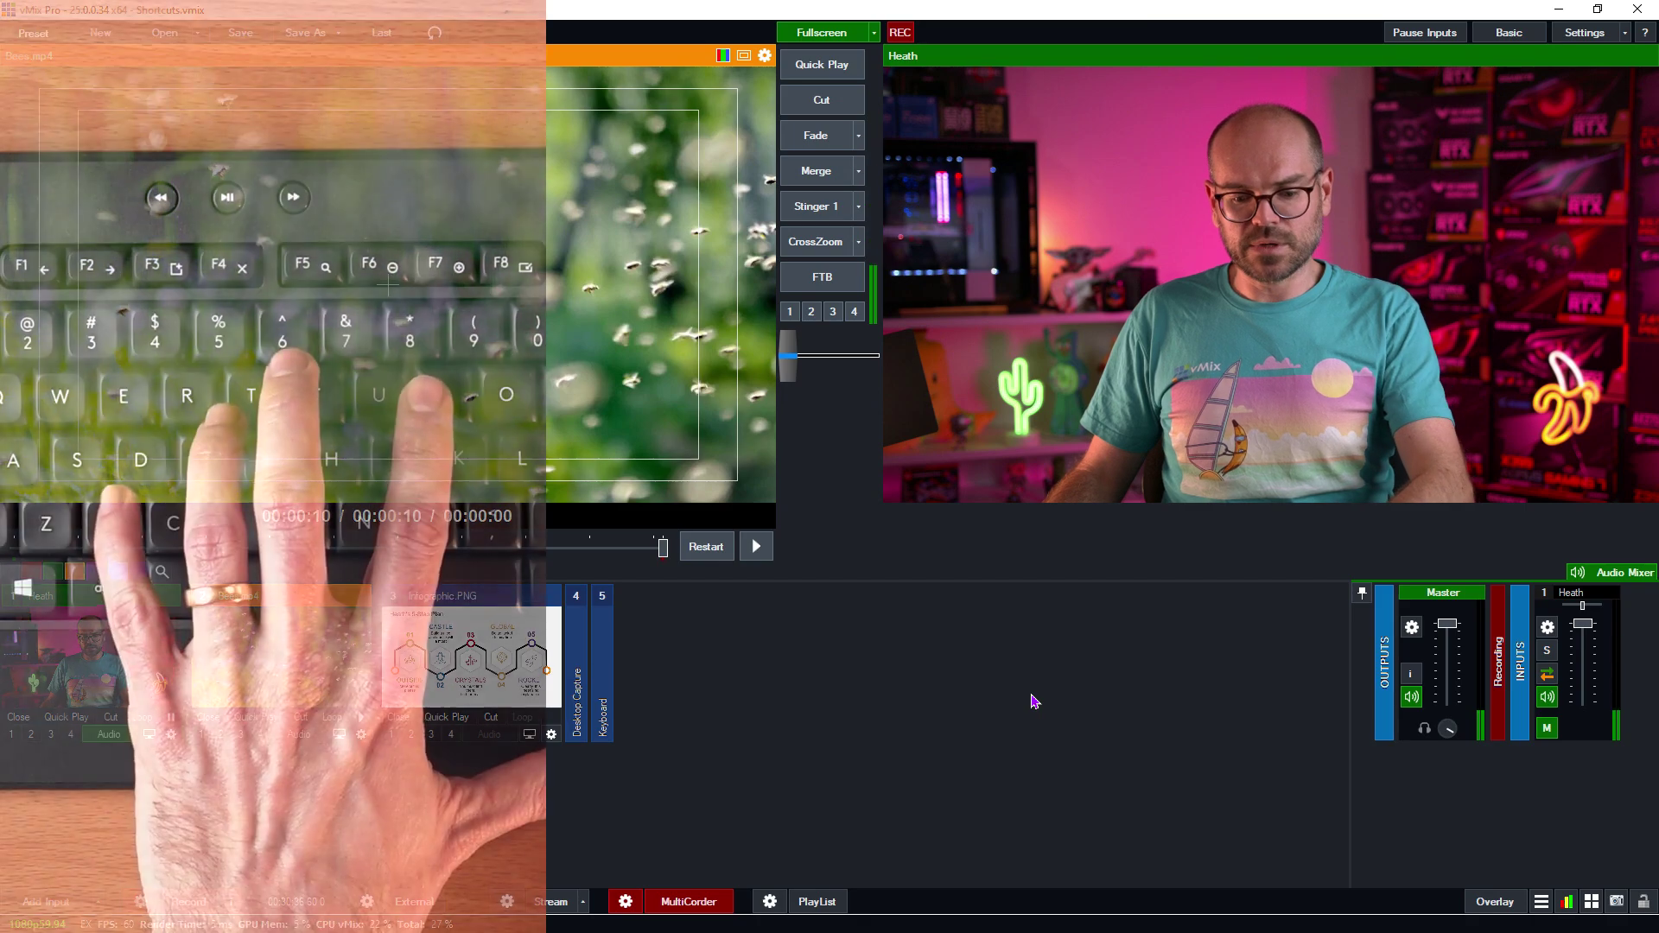
pyautogui.press('i')
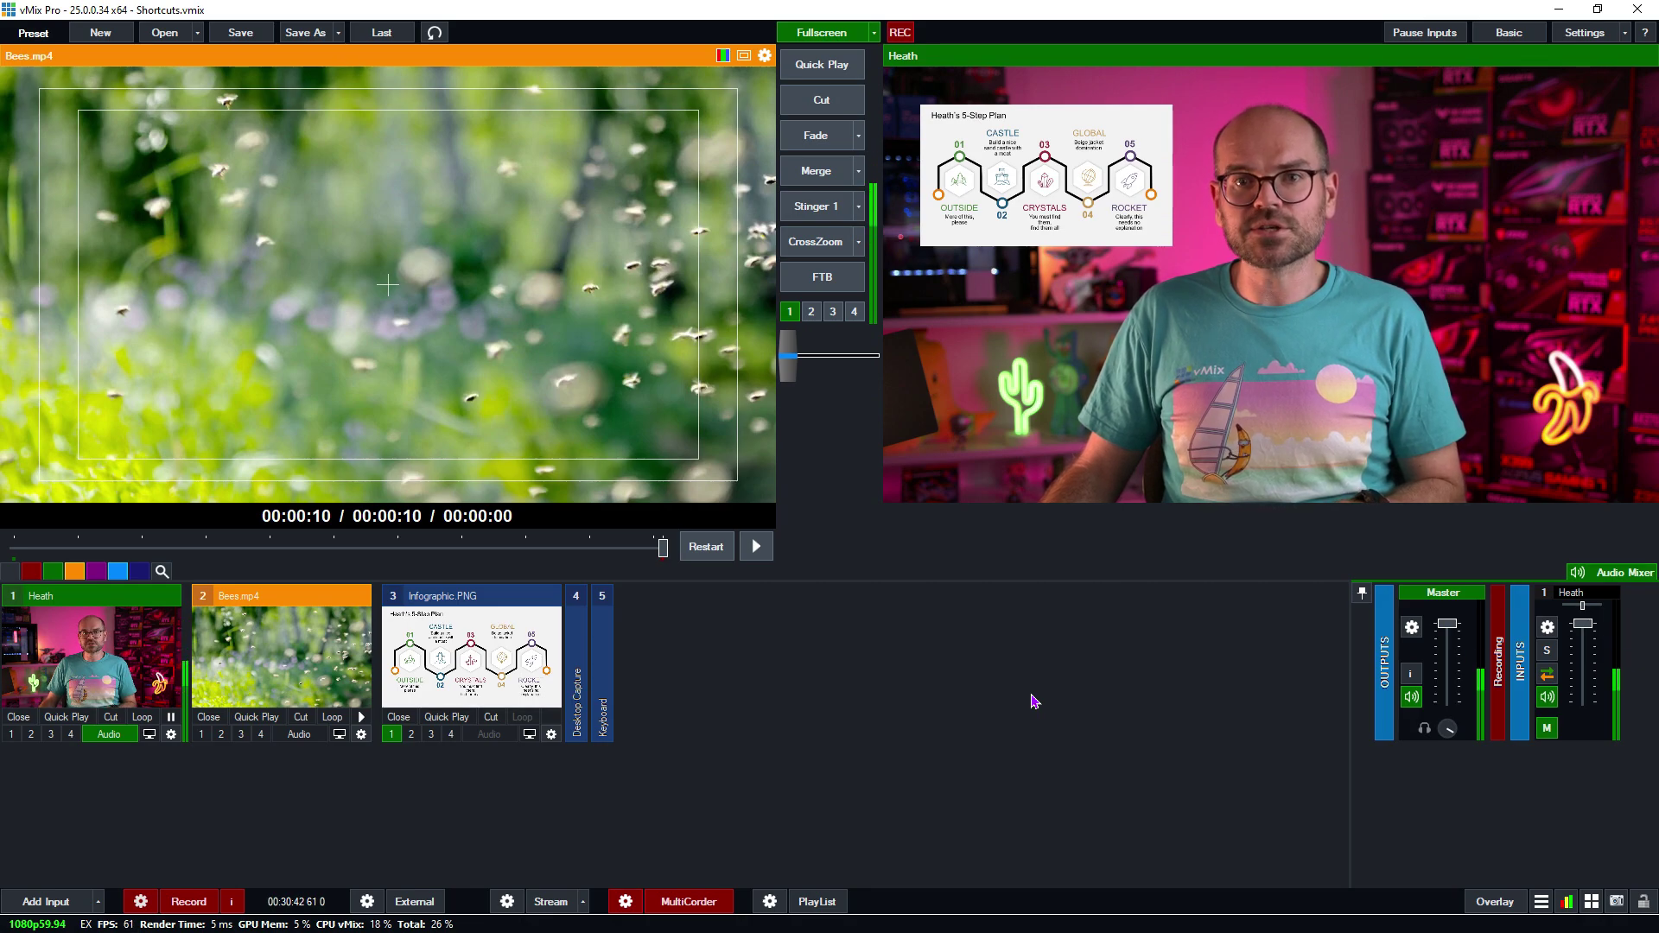
pyautogui.press('i')
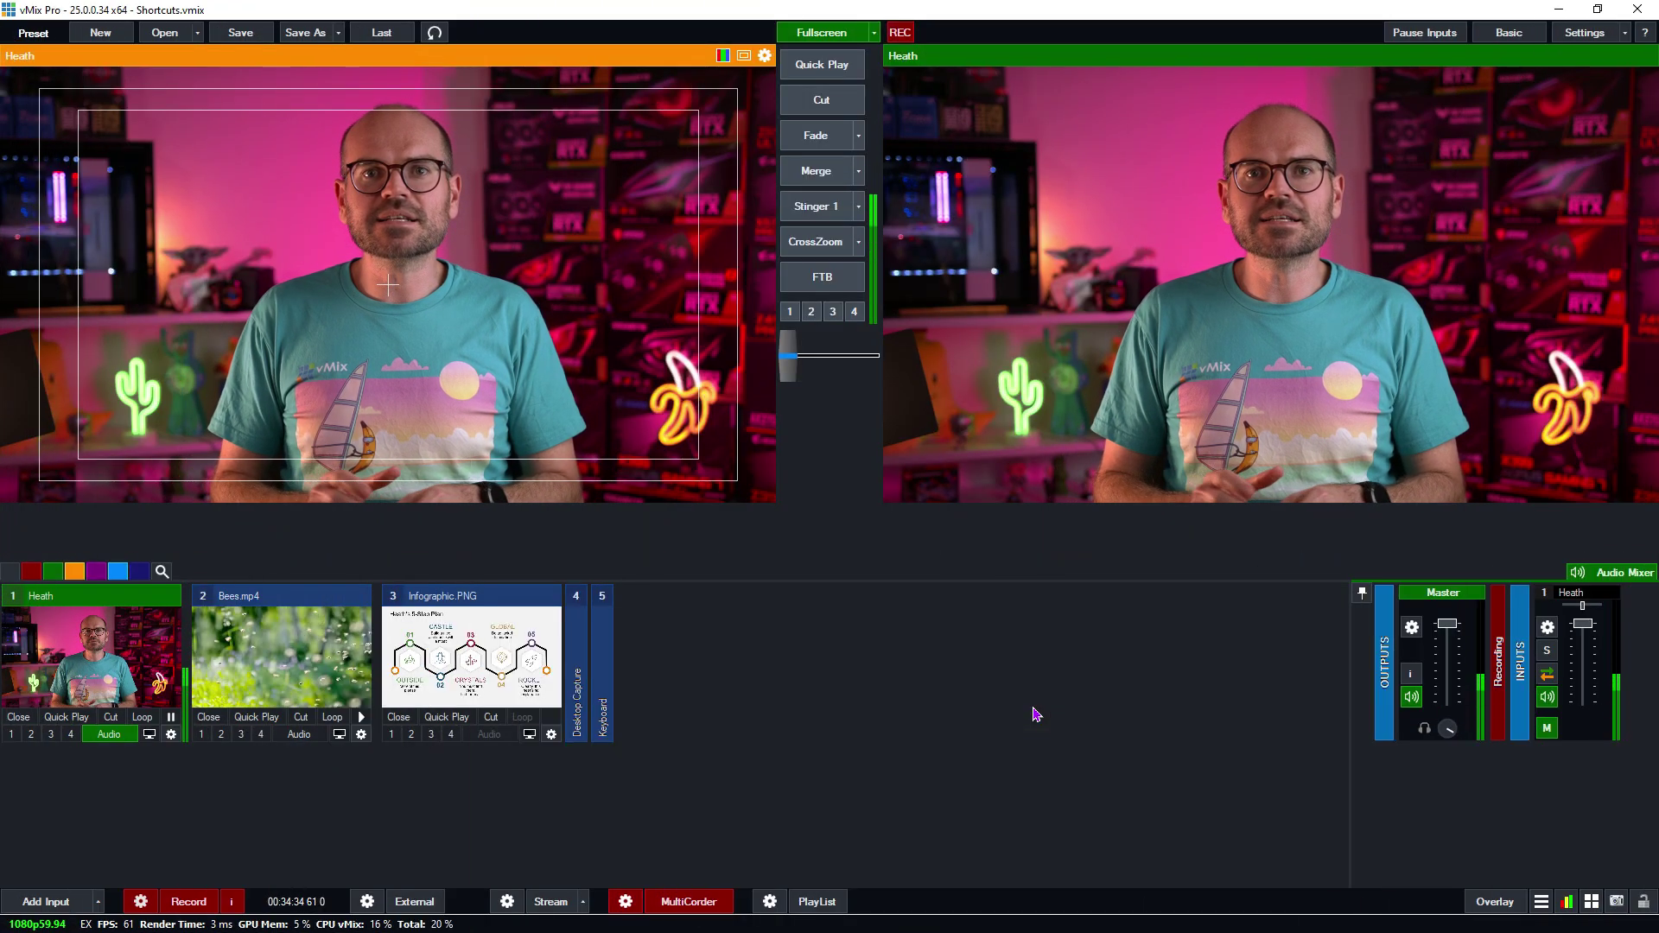
# Toggle overlay 1, fade Heath back to output, and re-show the Infographic.PNG overlay
pyautogui.press('1')
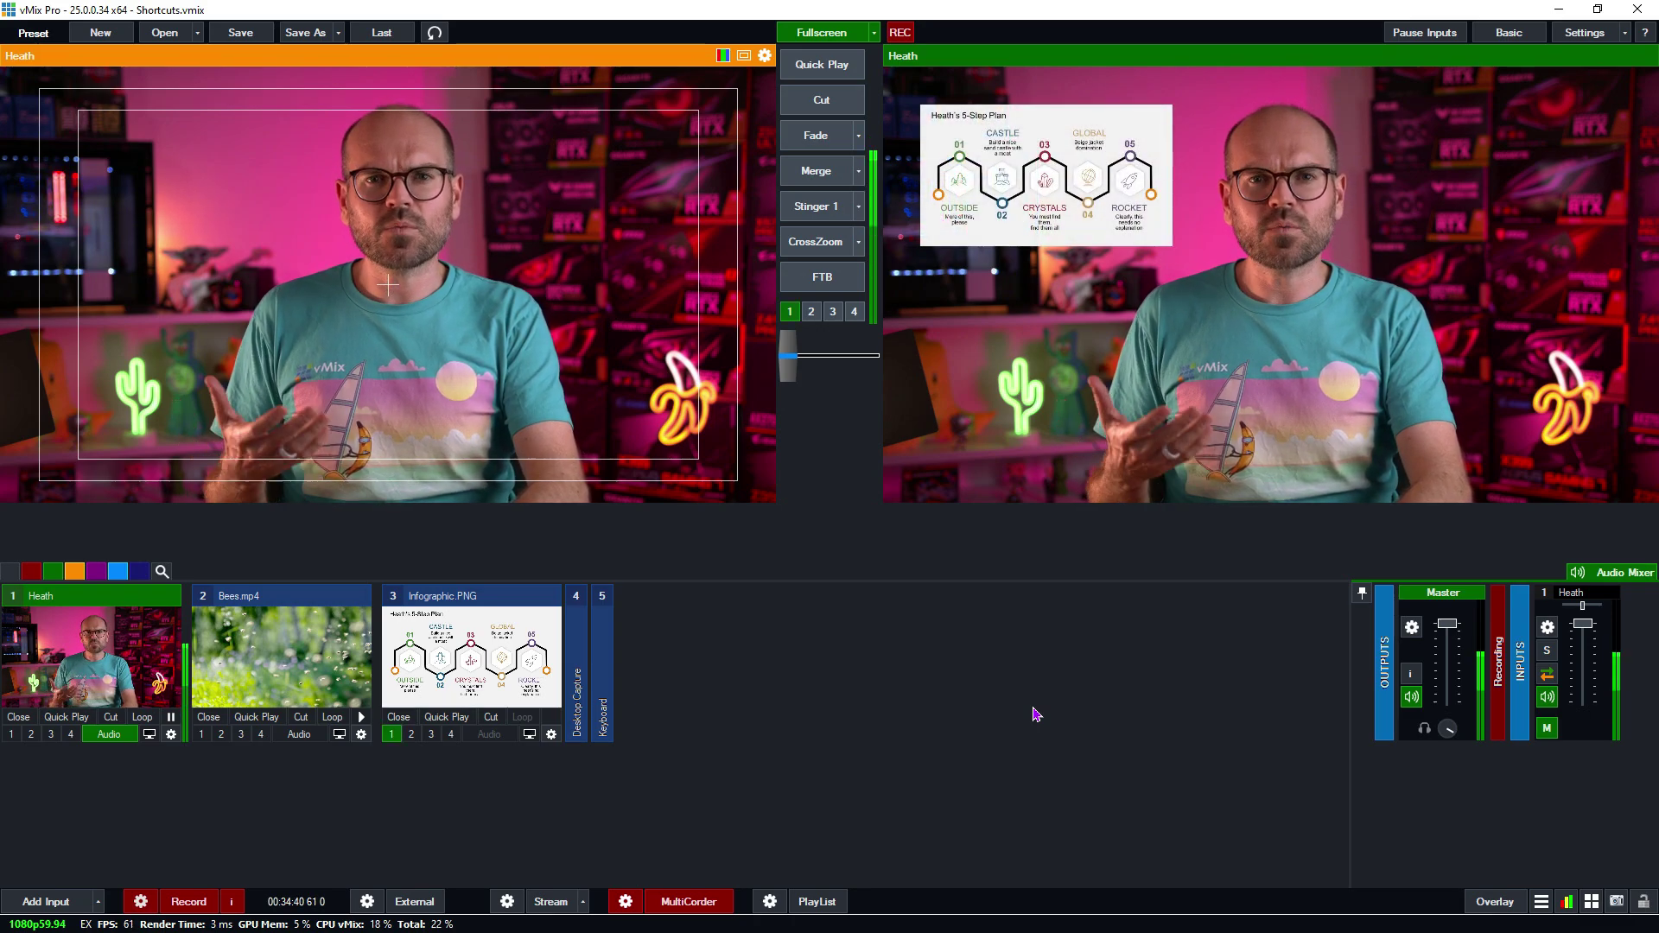
pyautogui.press('1')
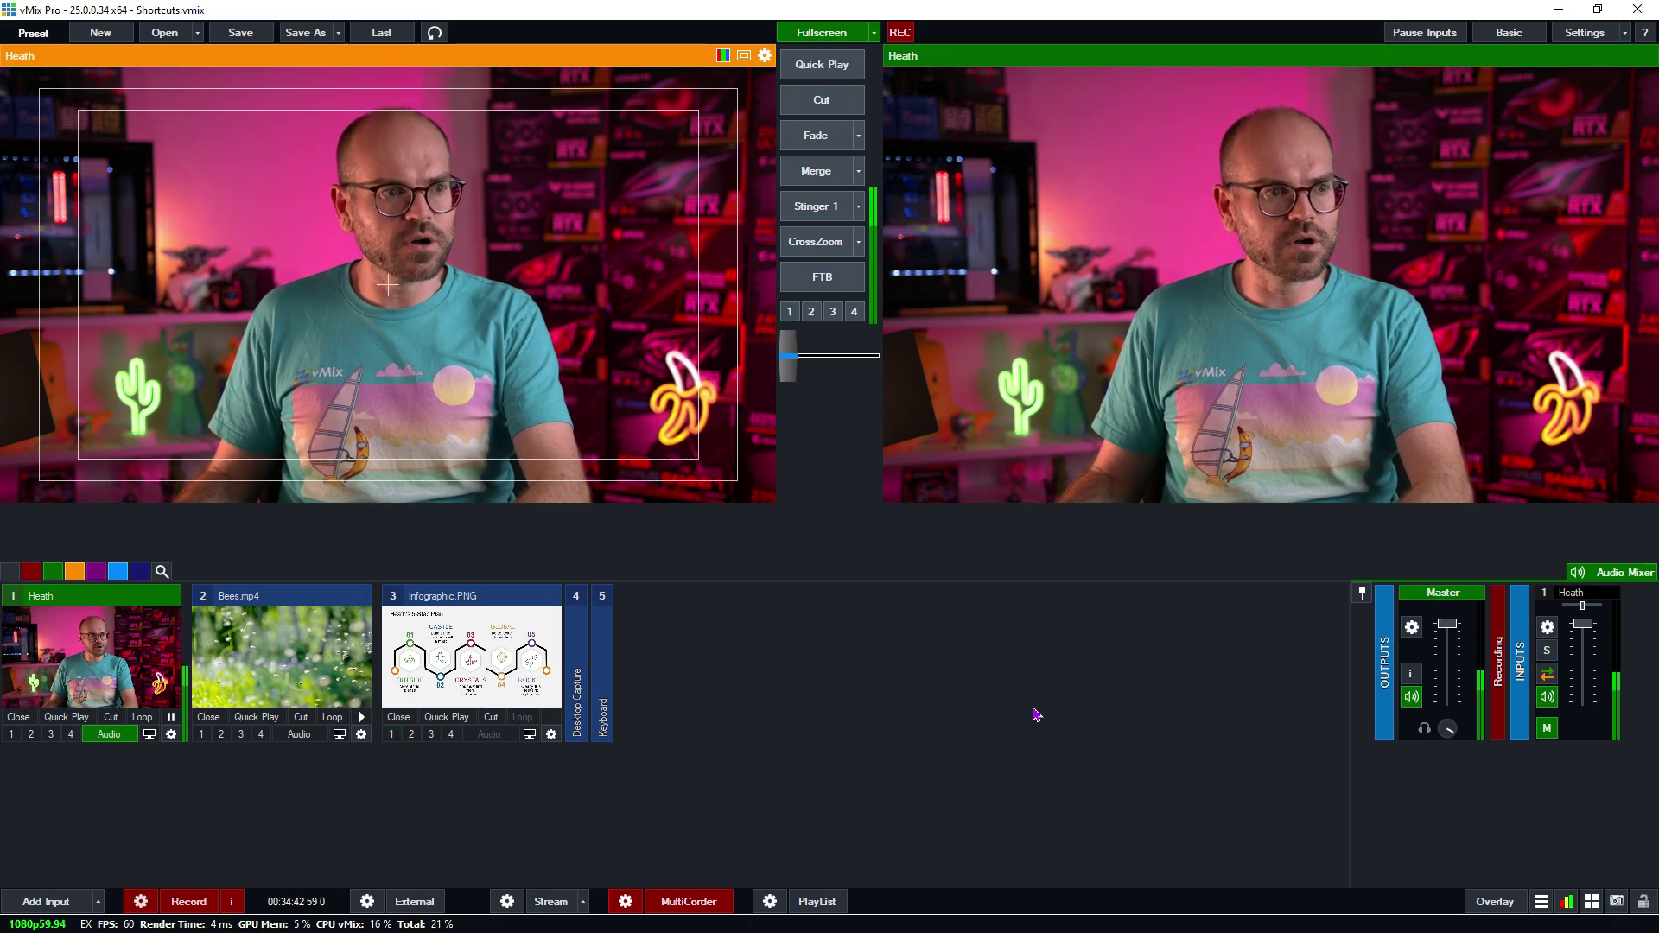
pyautogui.click(523, 679)
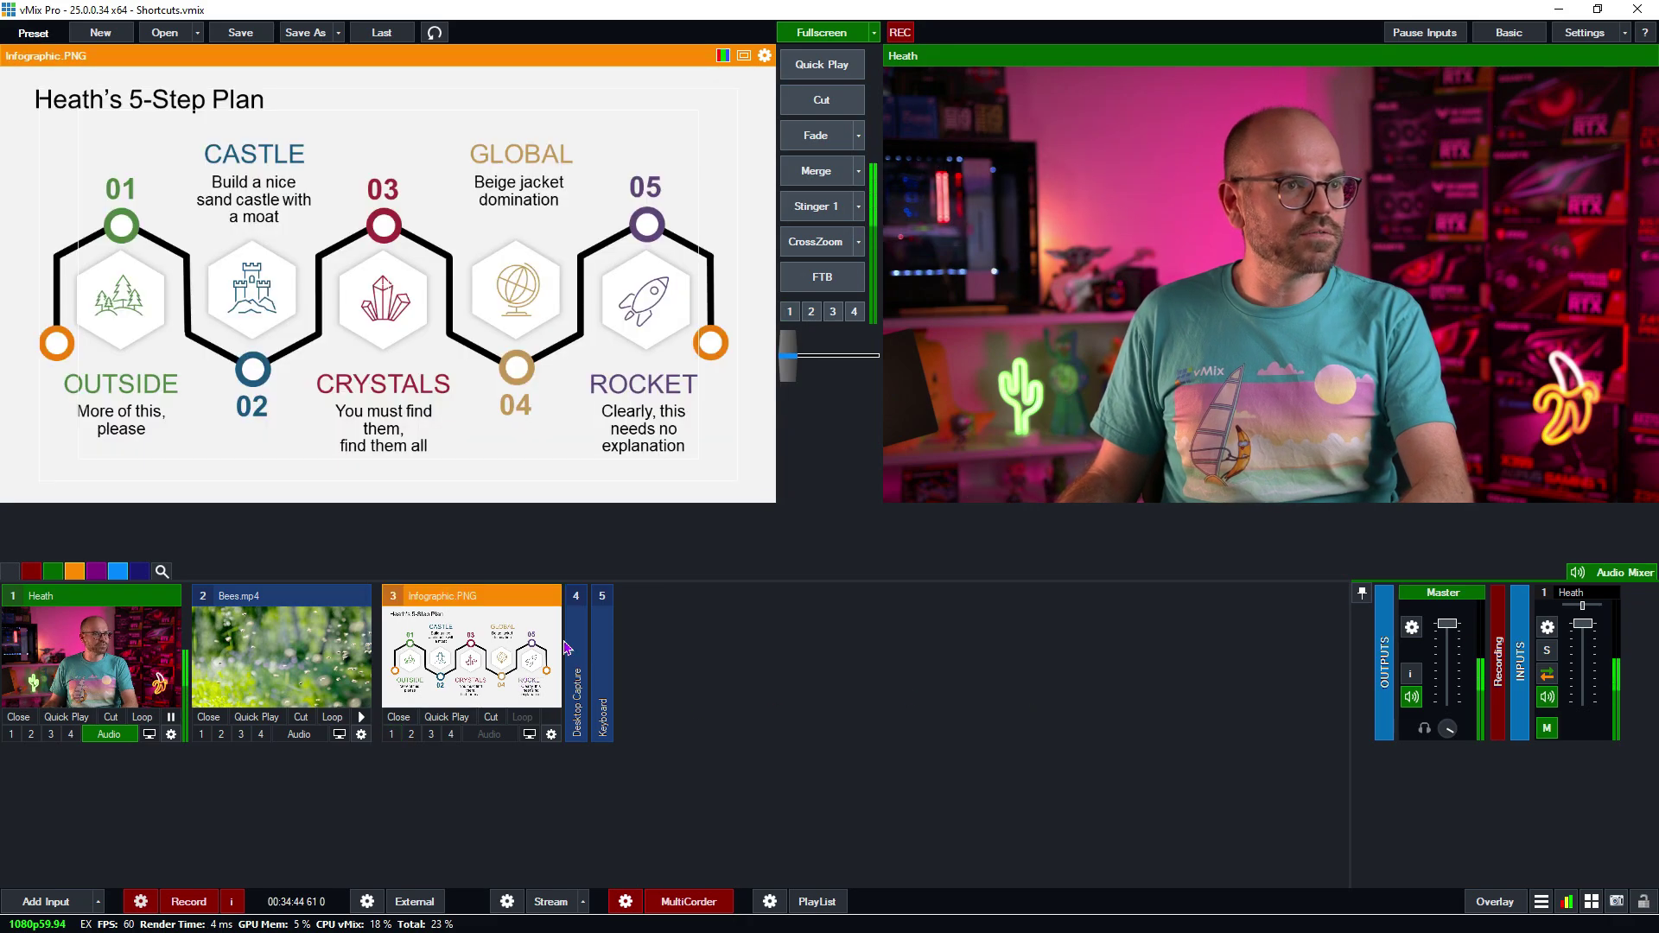
pyautogui.click(818, 145)
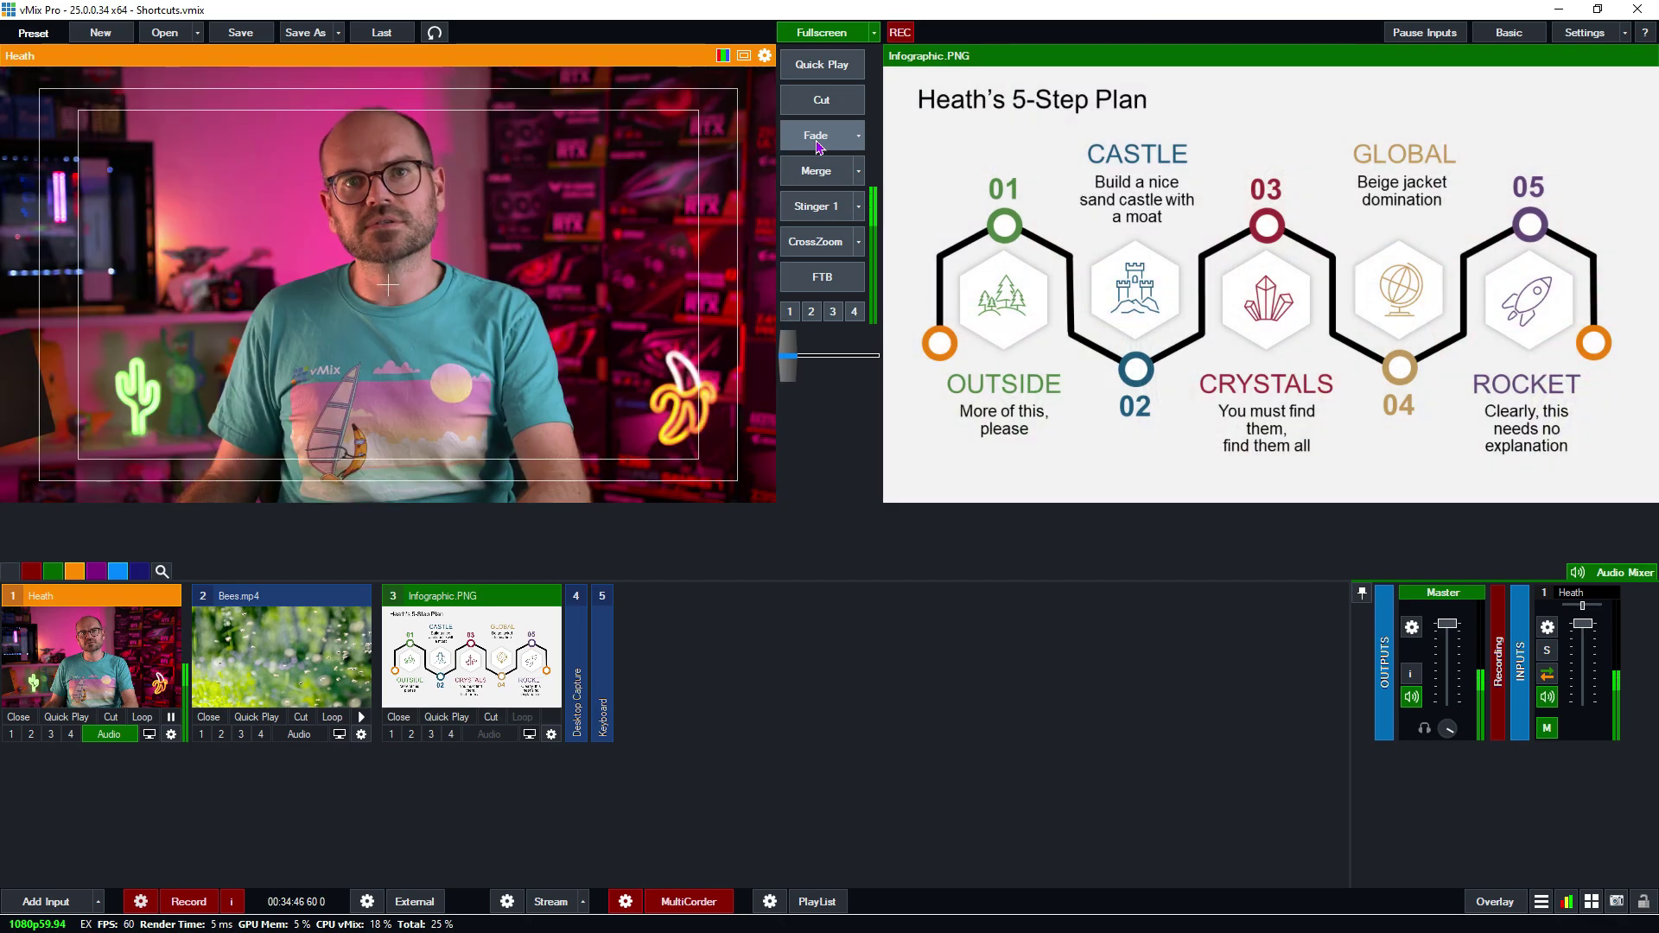
pyautogui.click(818, 146)
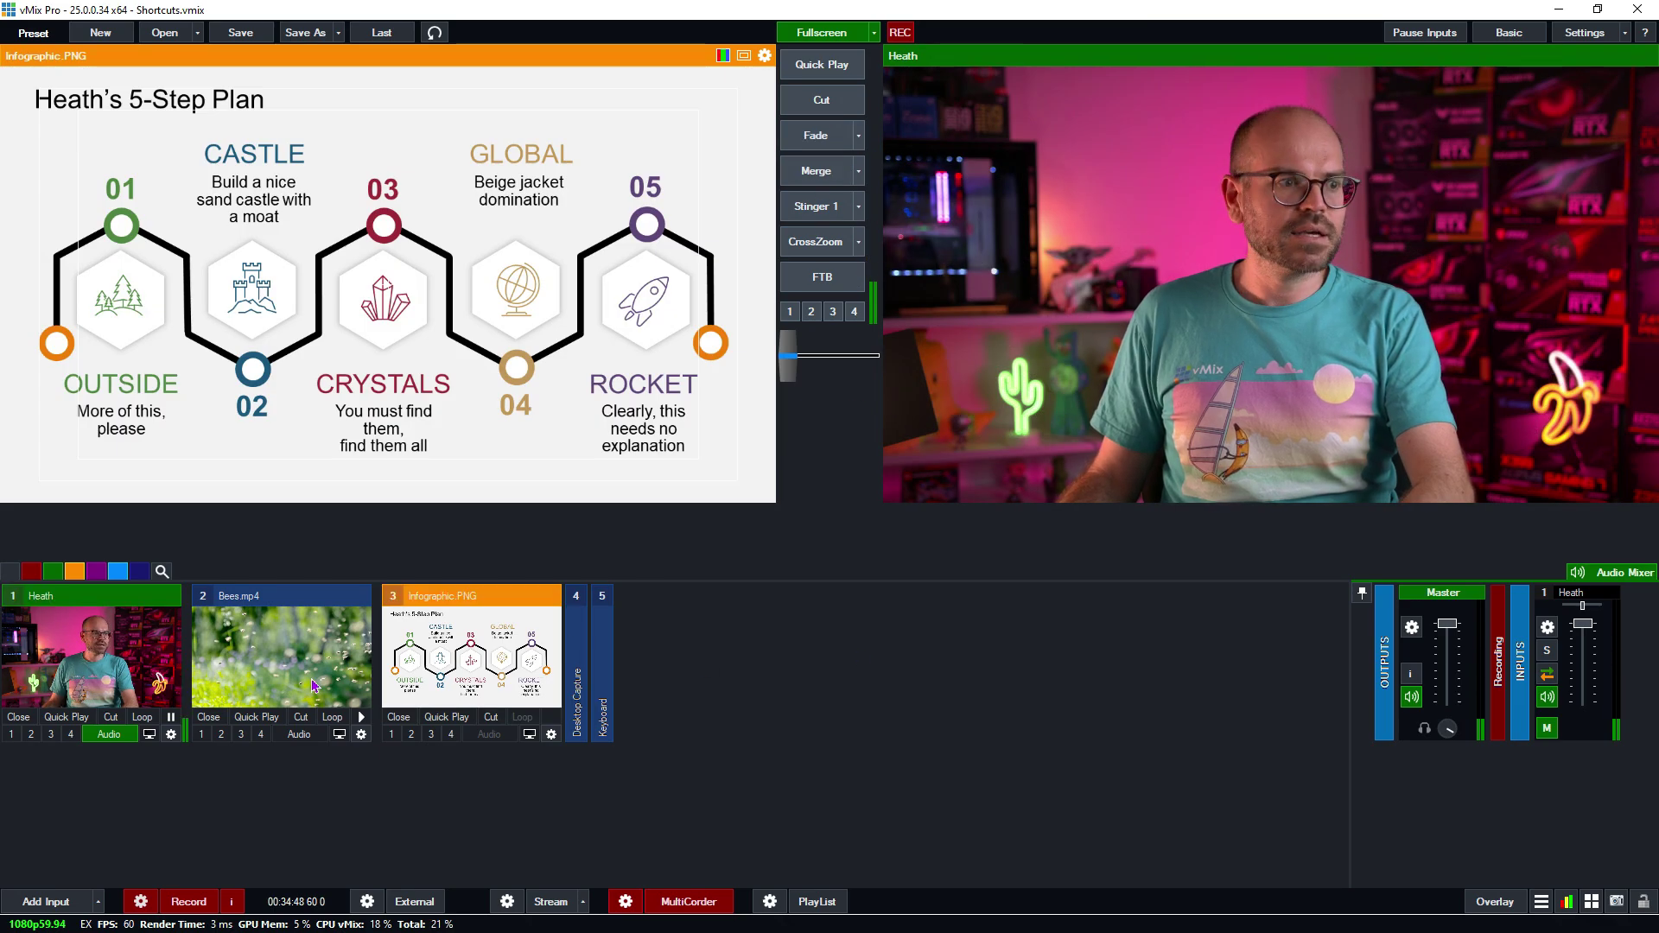
pyautogui.press('2')
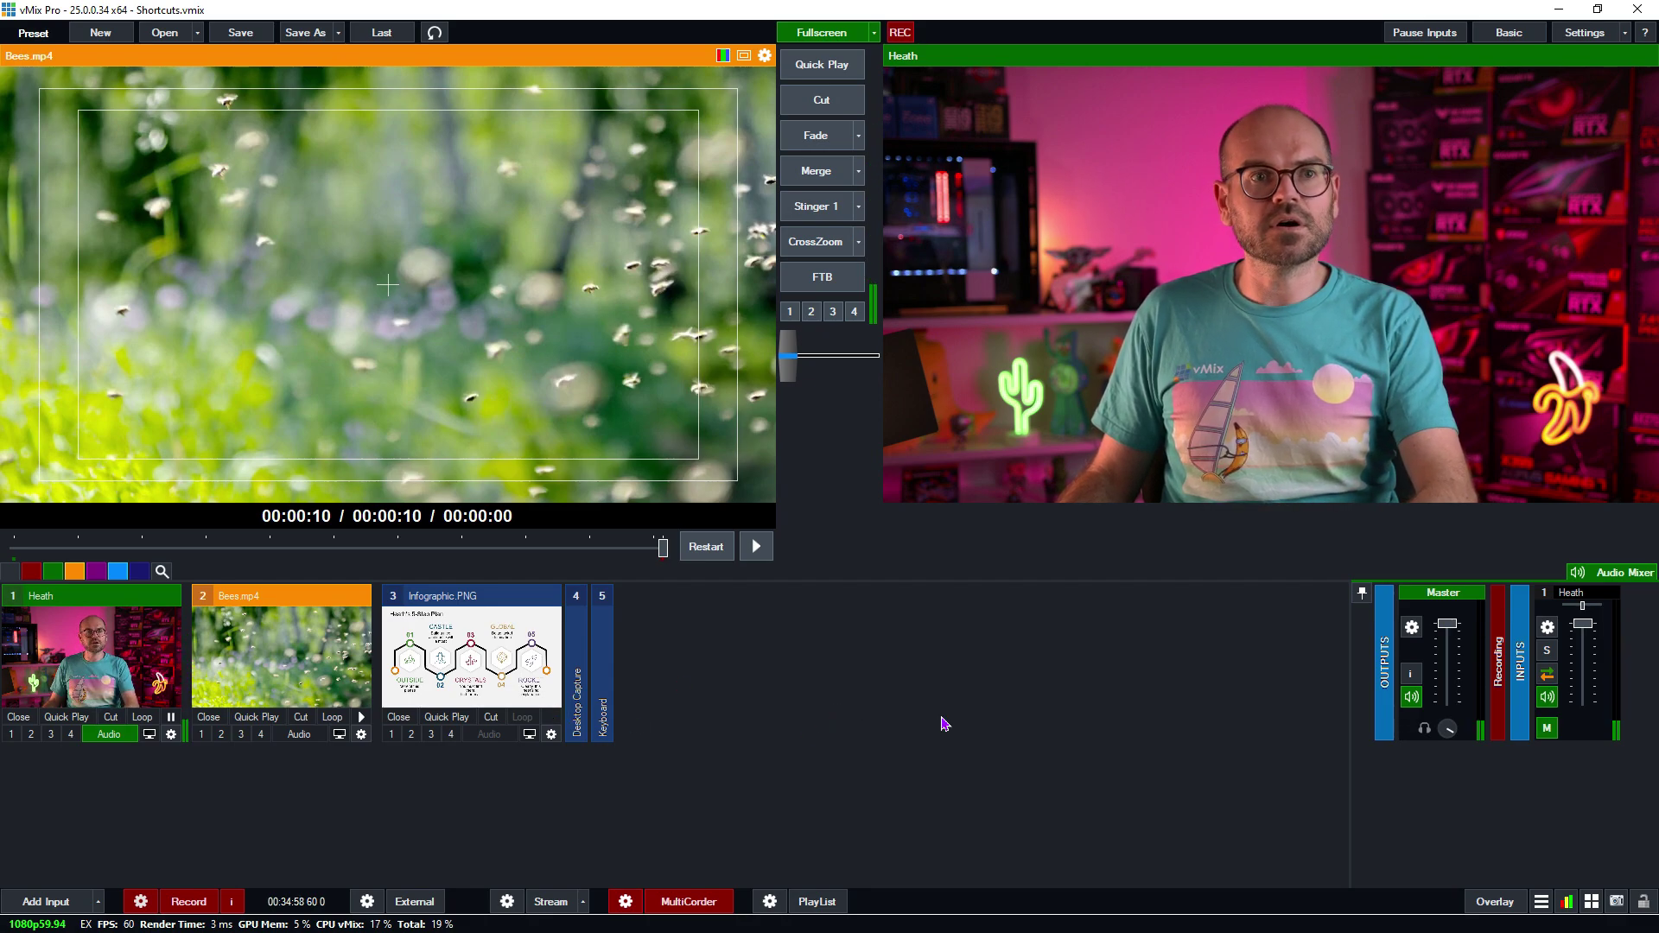
pyautogui.press('1')
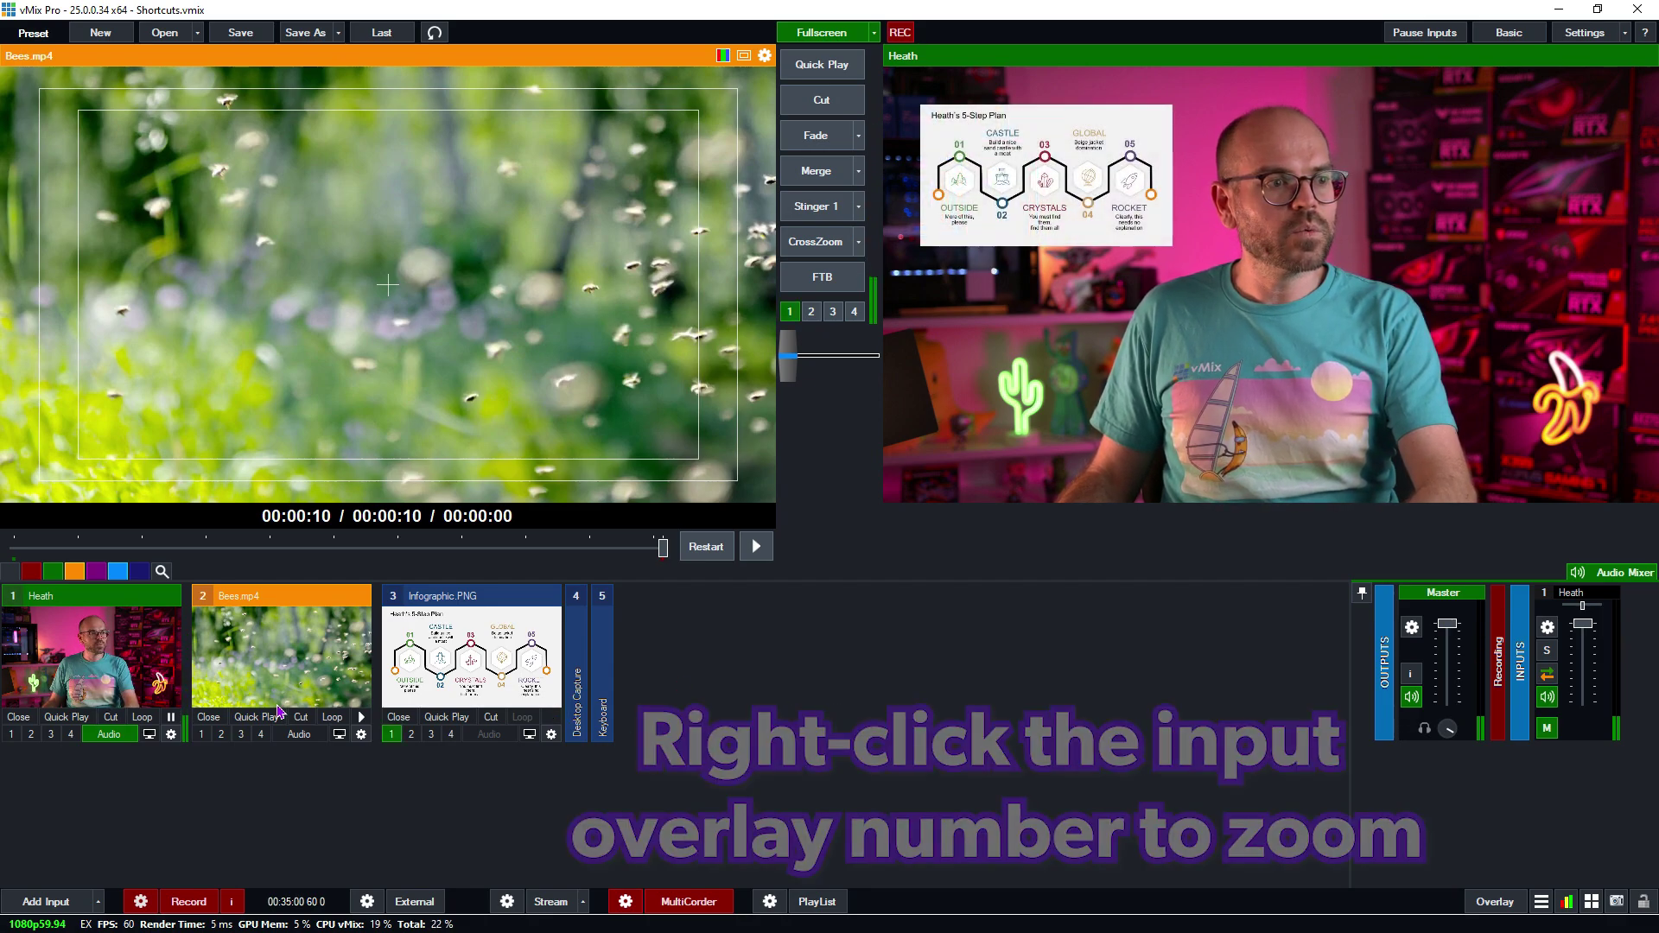
# Zoom the infographic overlay to fullscreen and back, then open Settings
pyautogui.rightClick(393, 735)
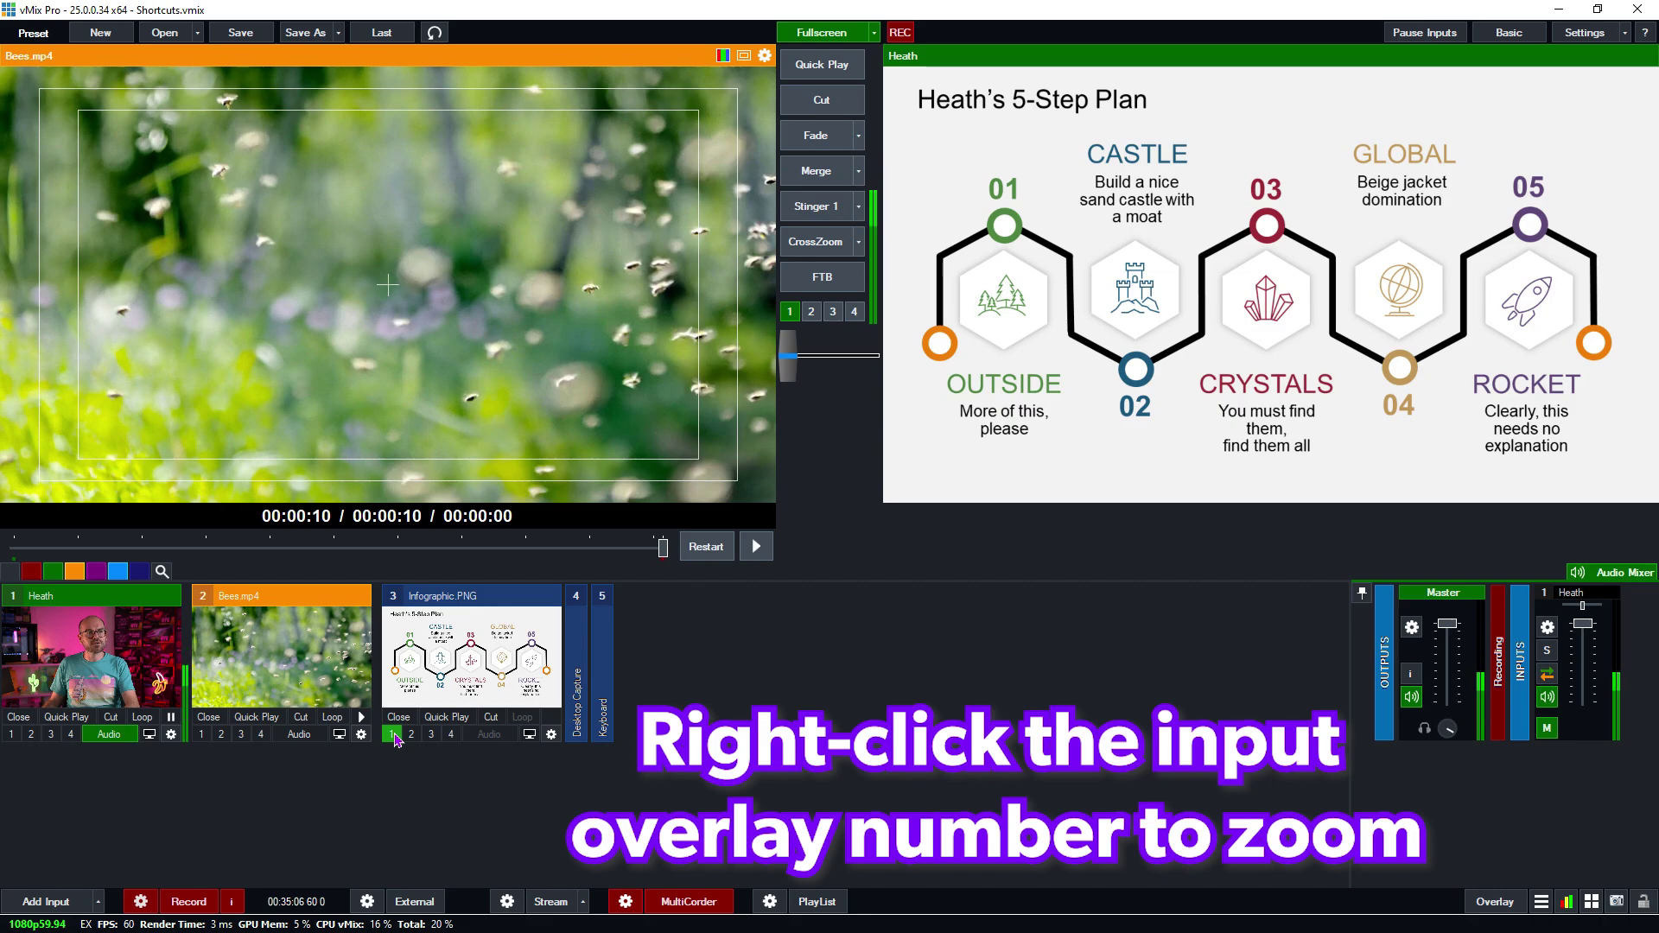
pyautogui.rightClick(394, 735)
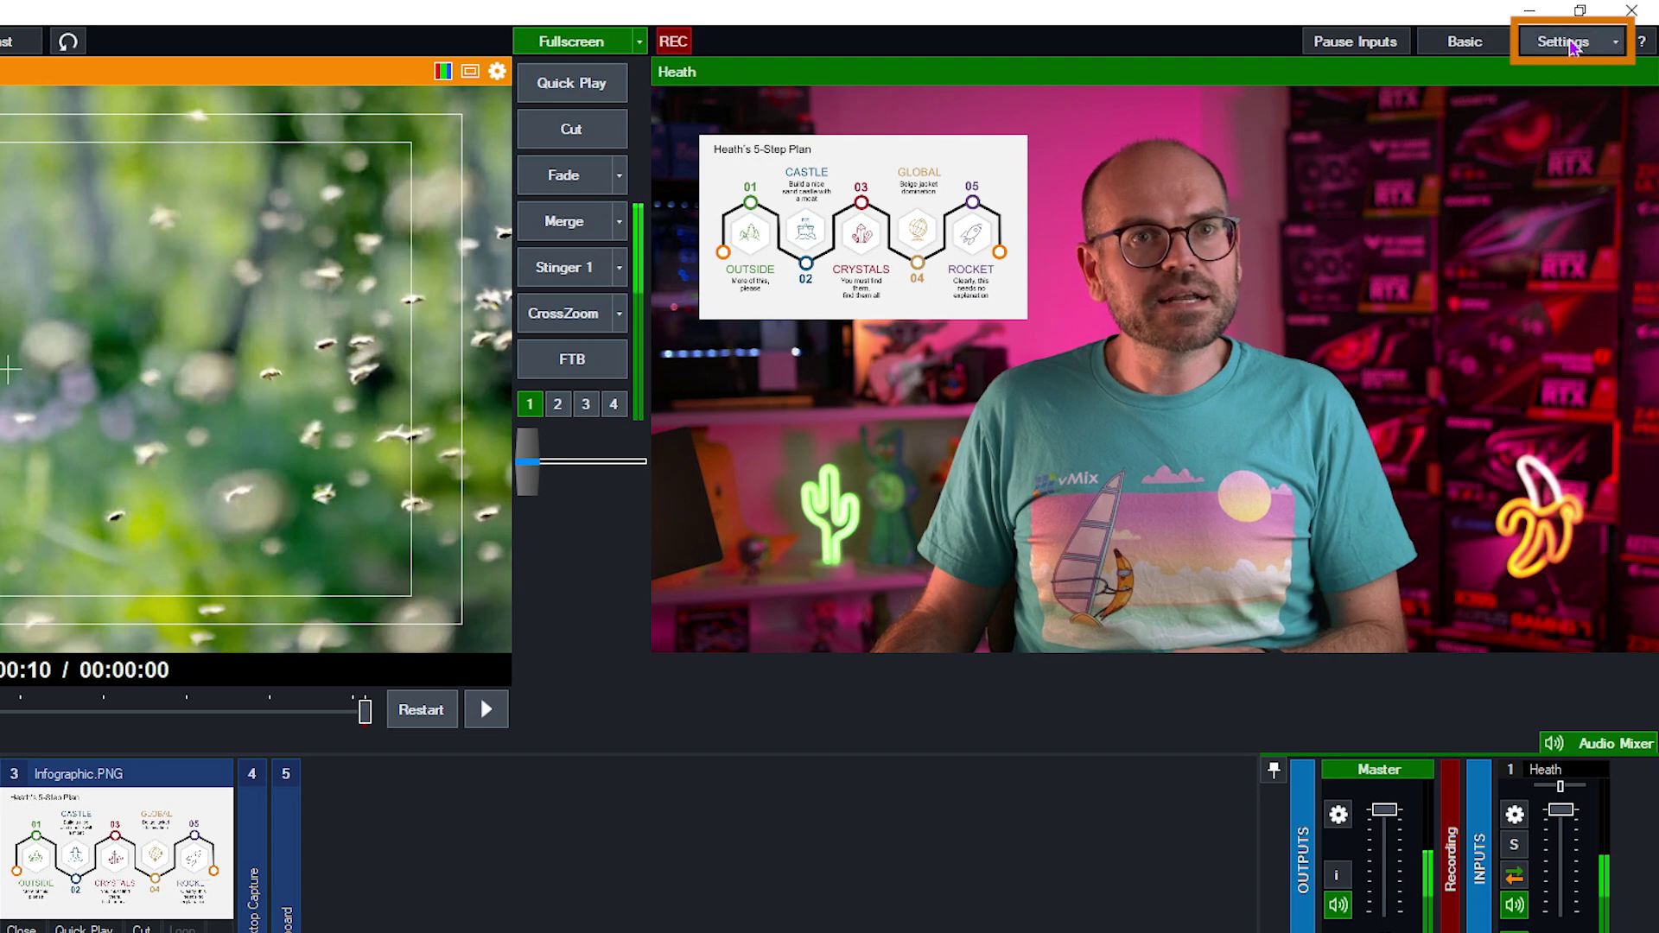
pyautogui.click(1569, 46)
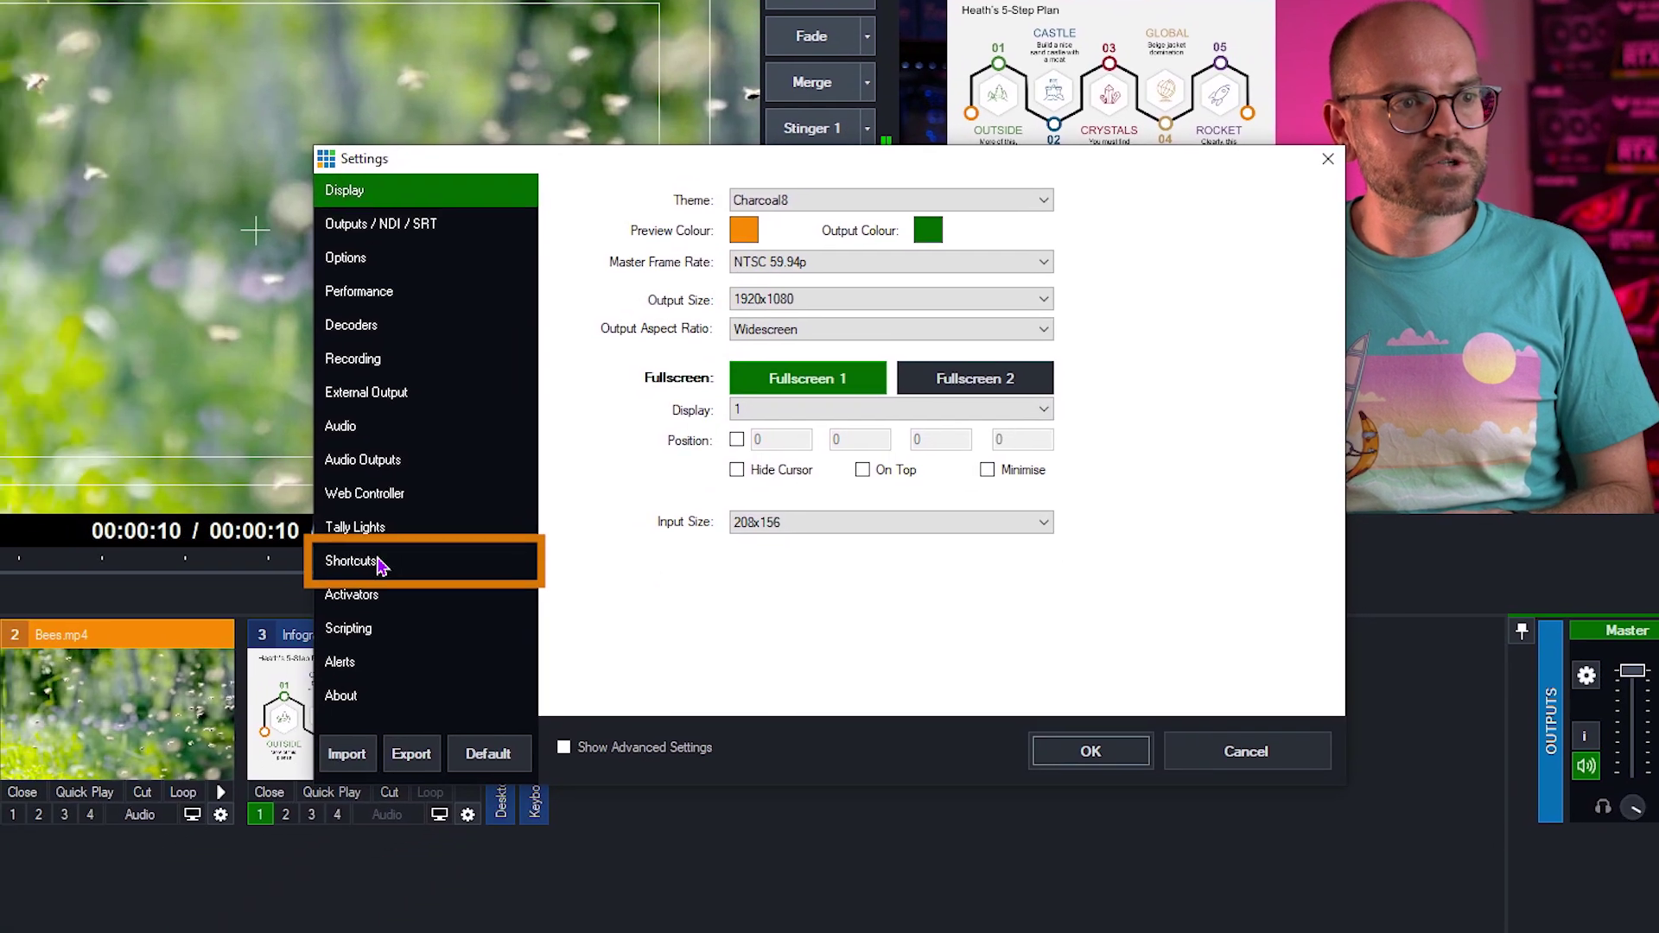
# Add a new shortcut triggered by Z and filter its functions by 'zoom'
pyautogui.click(134, 701)
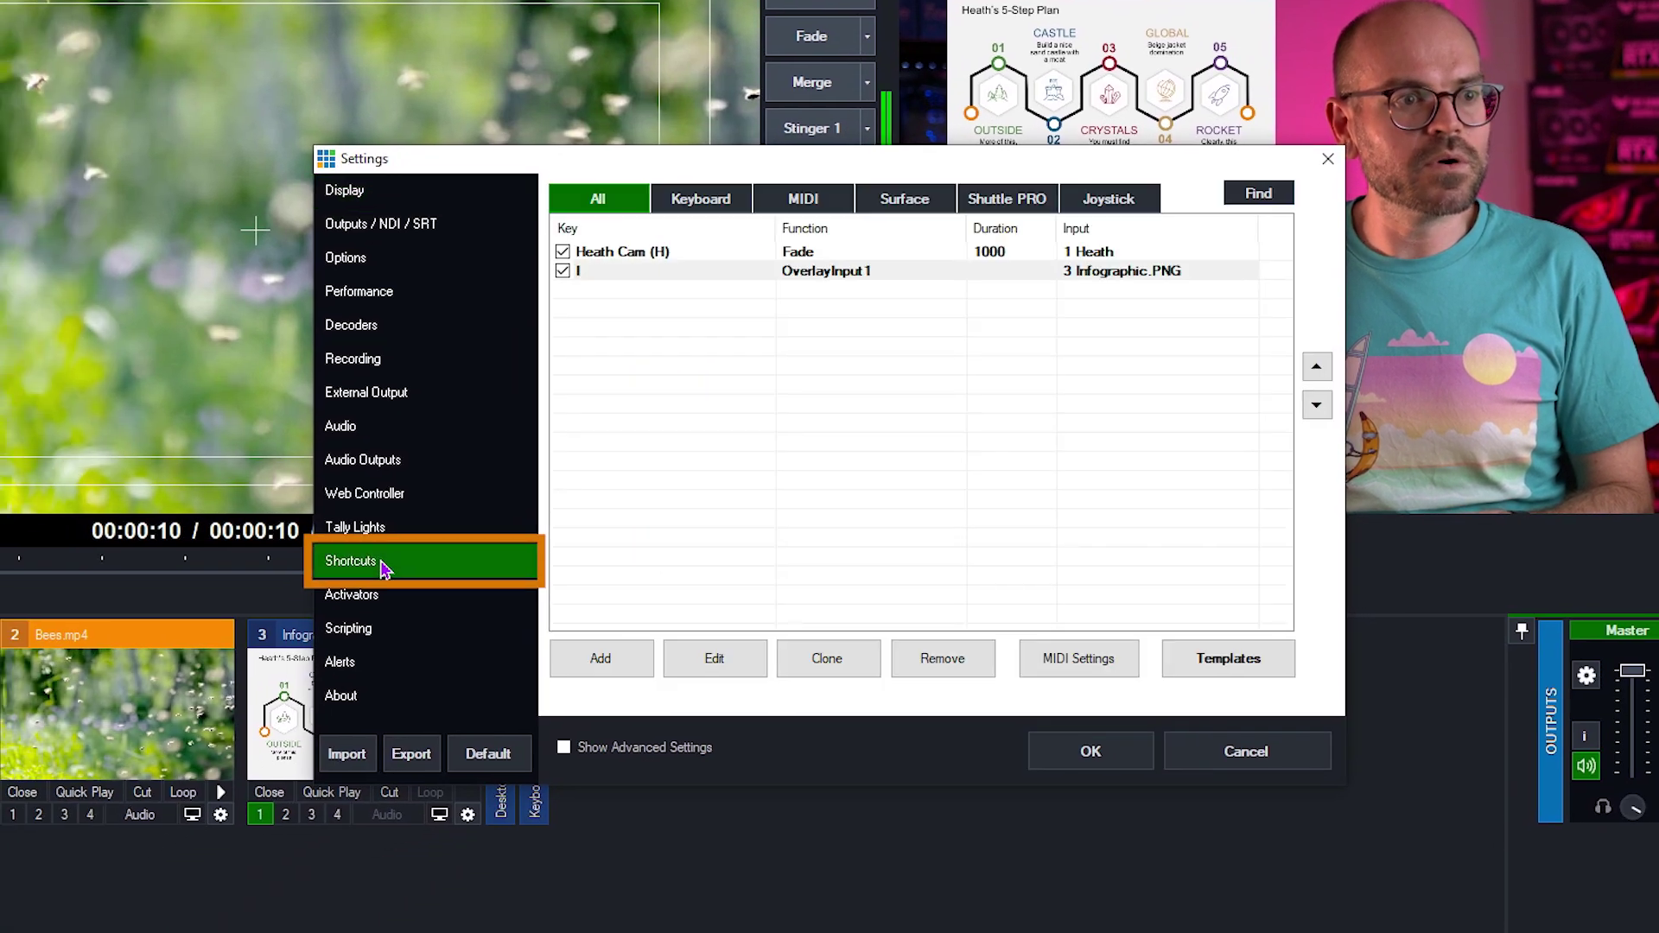
pyautogui.click(635, 662)
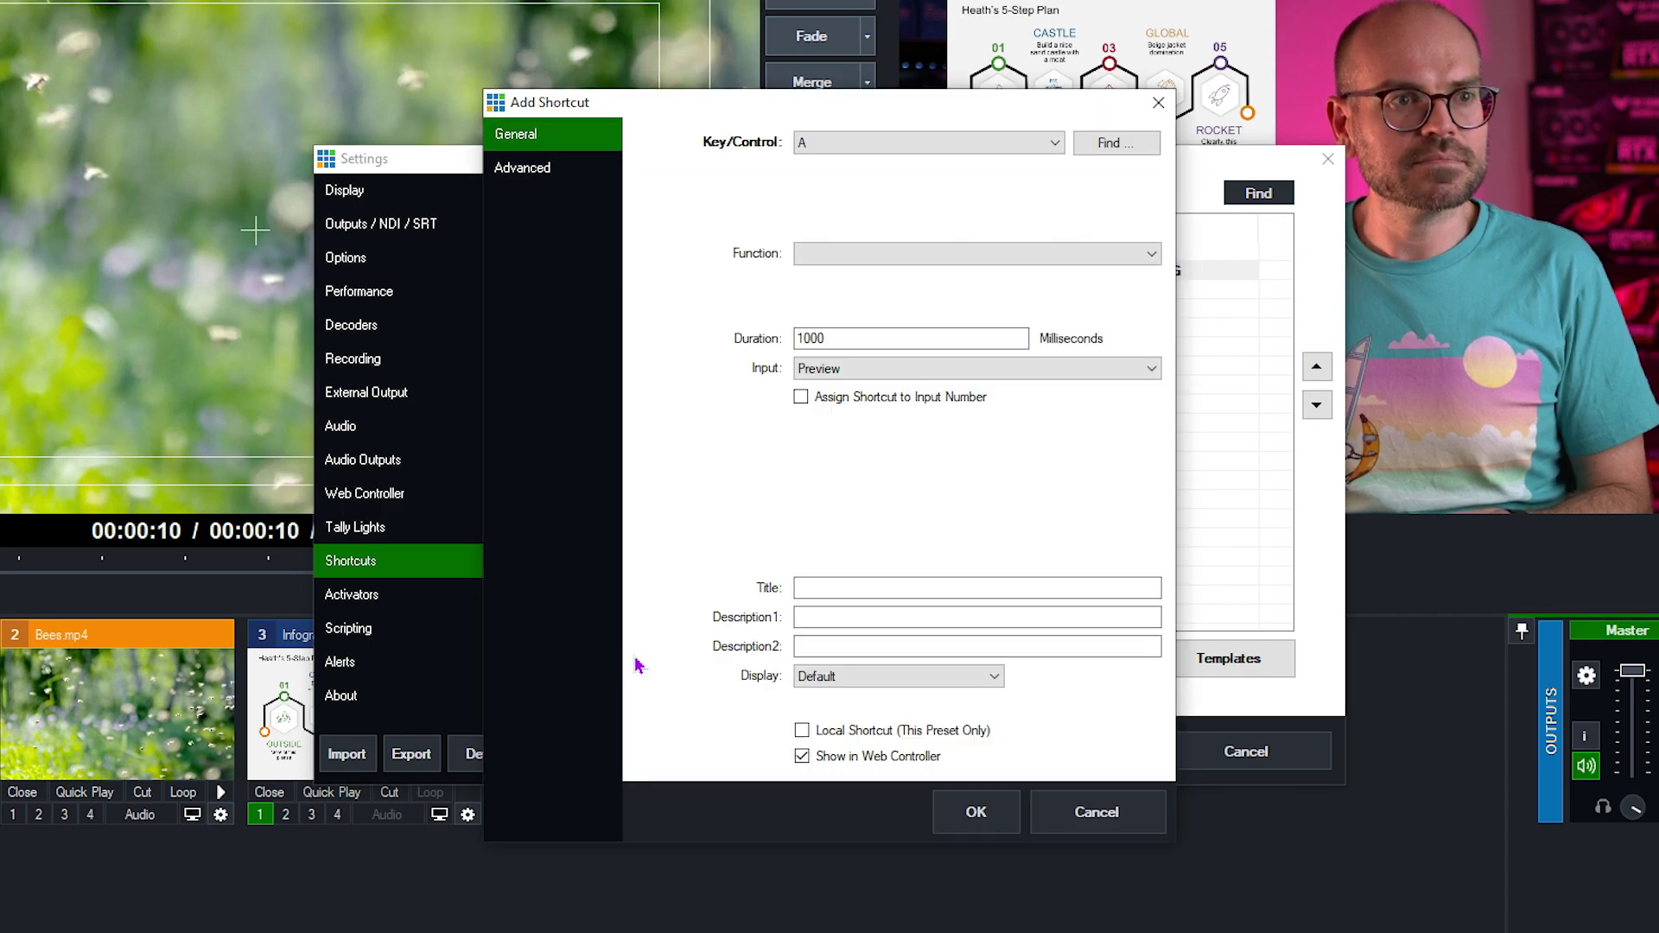
pyautogui.click(1125, 149)
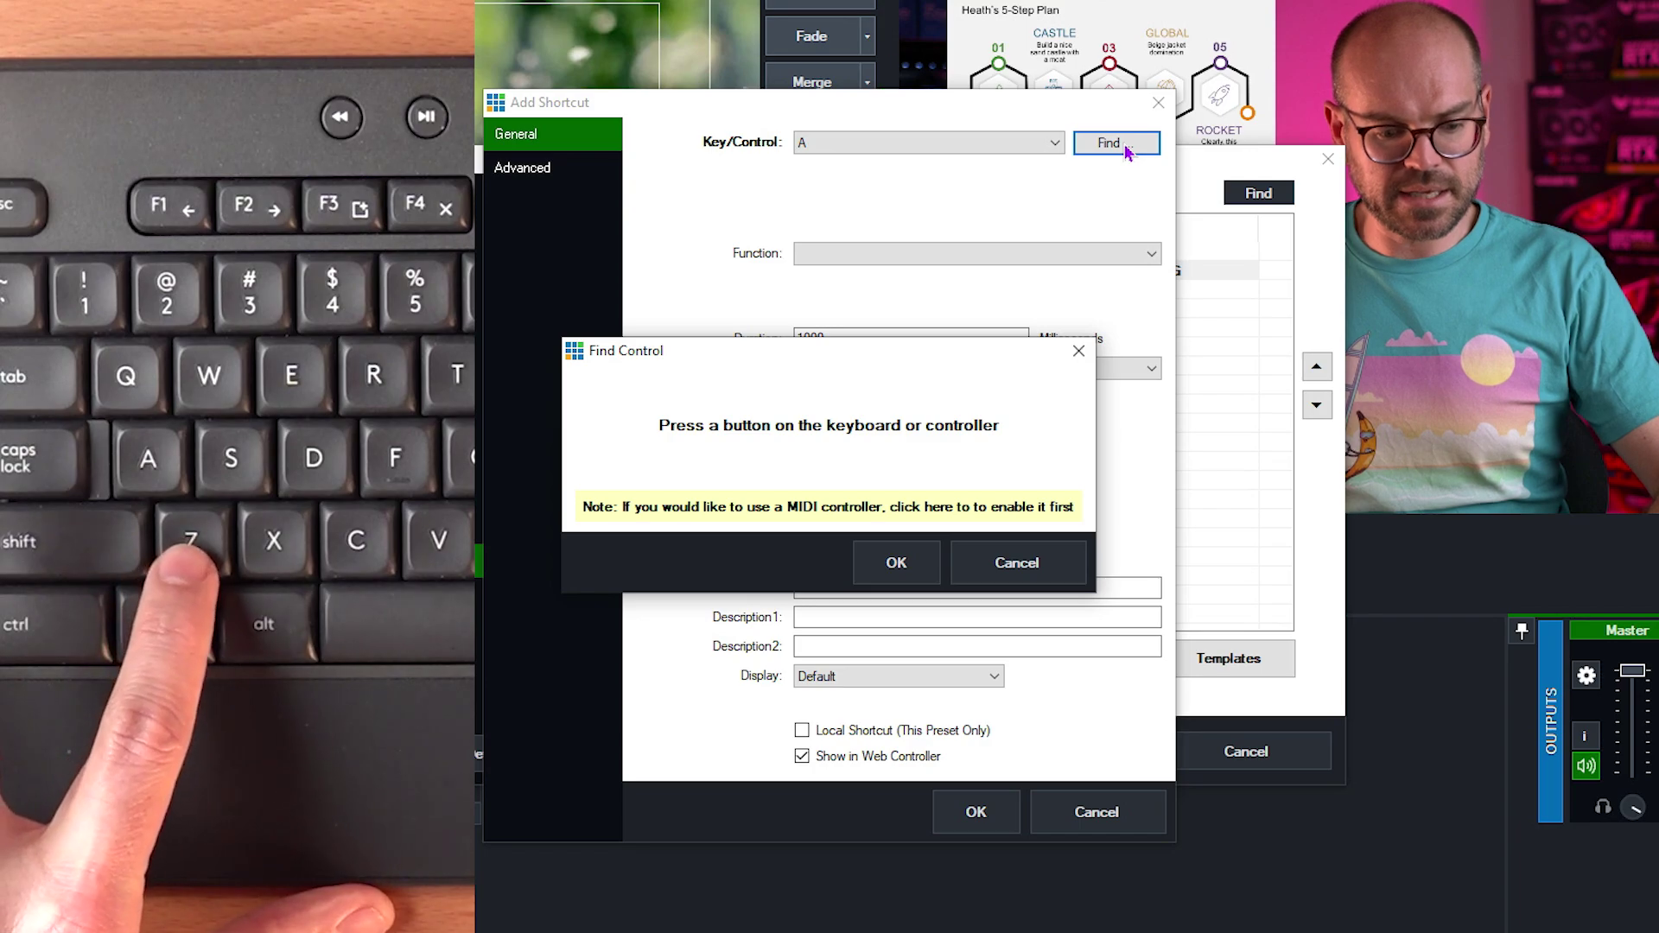
pyautogui.press('z')
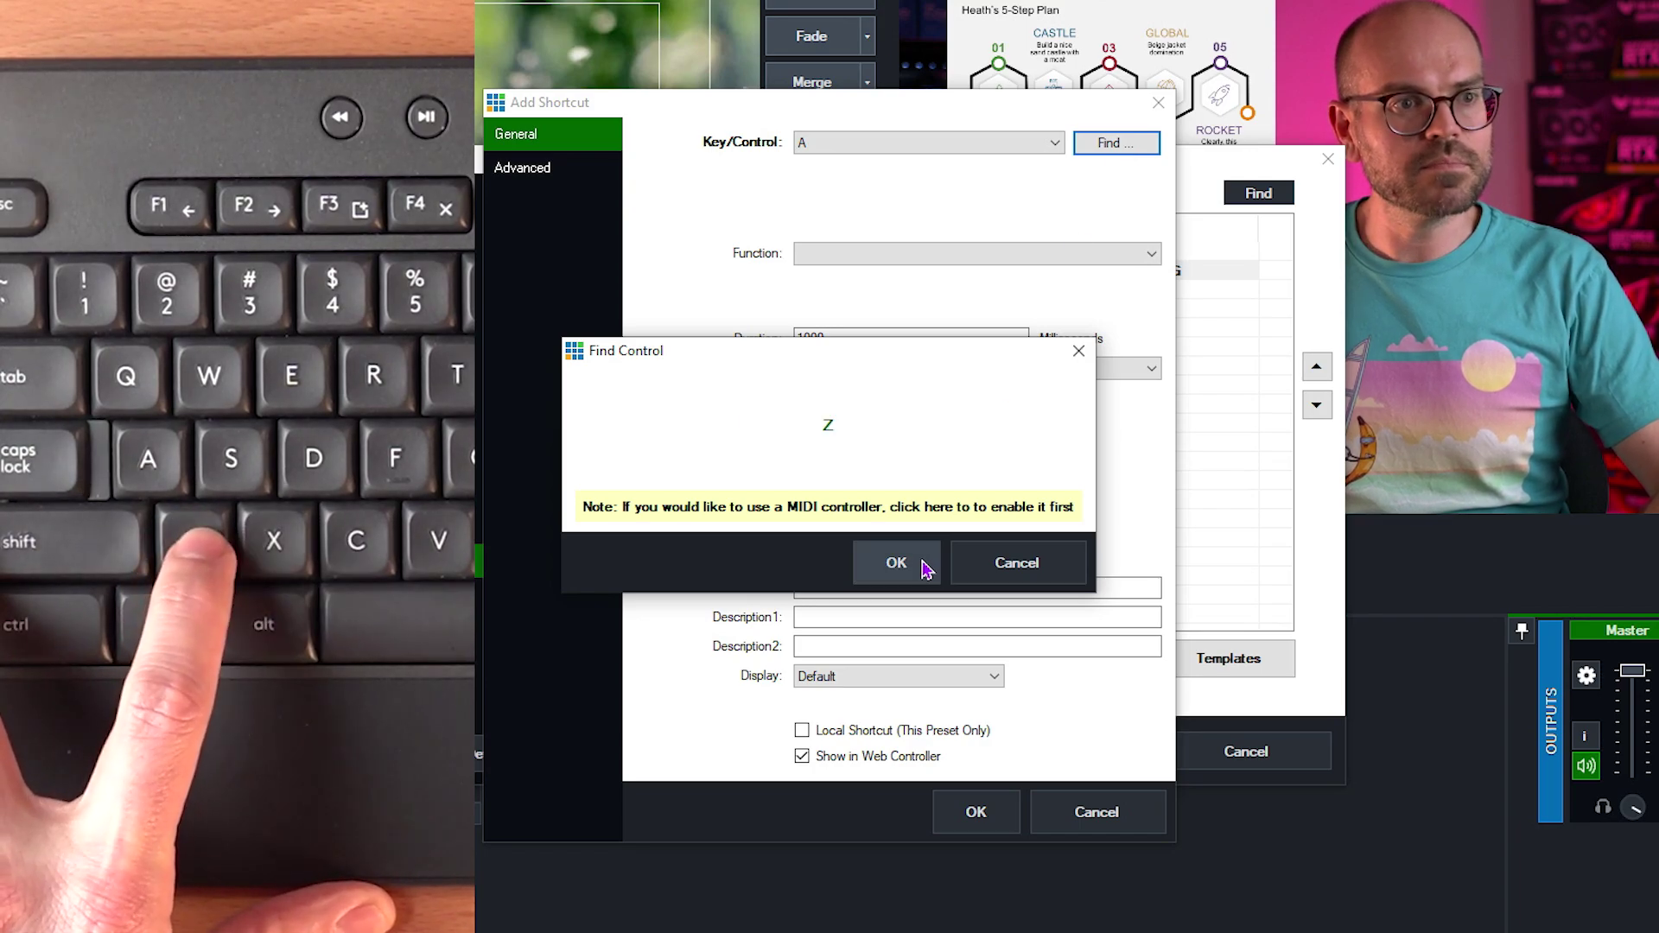
pyautogui.click(925, 568)
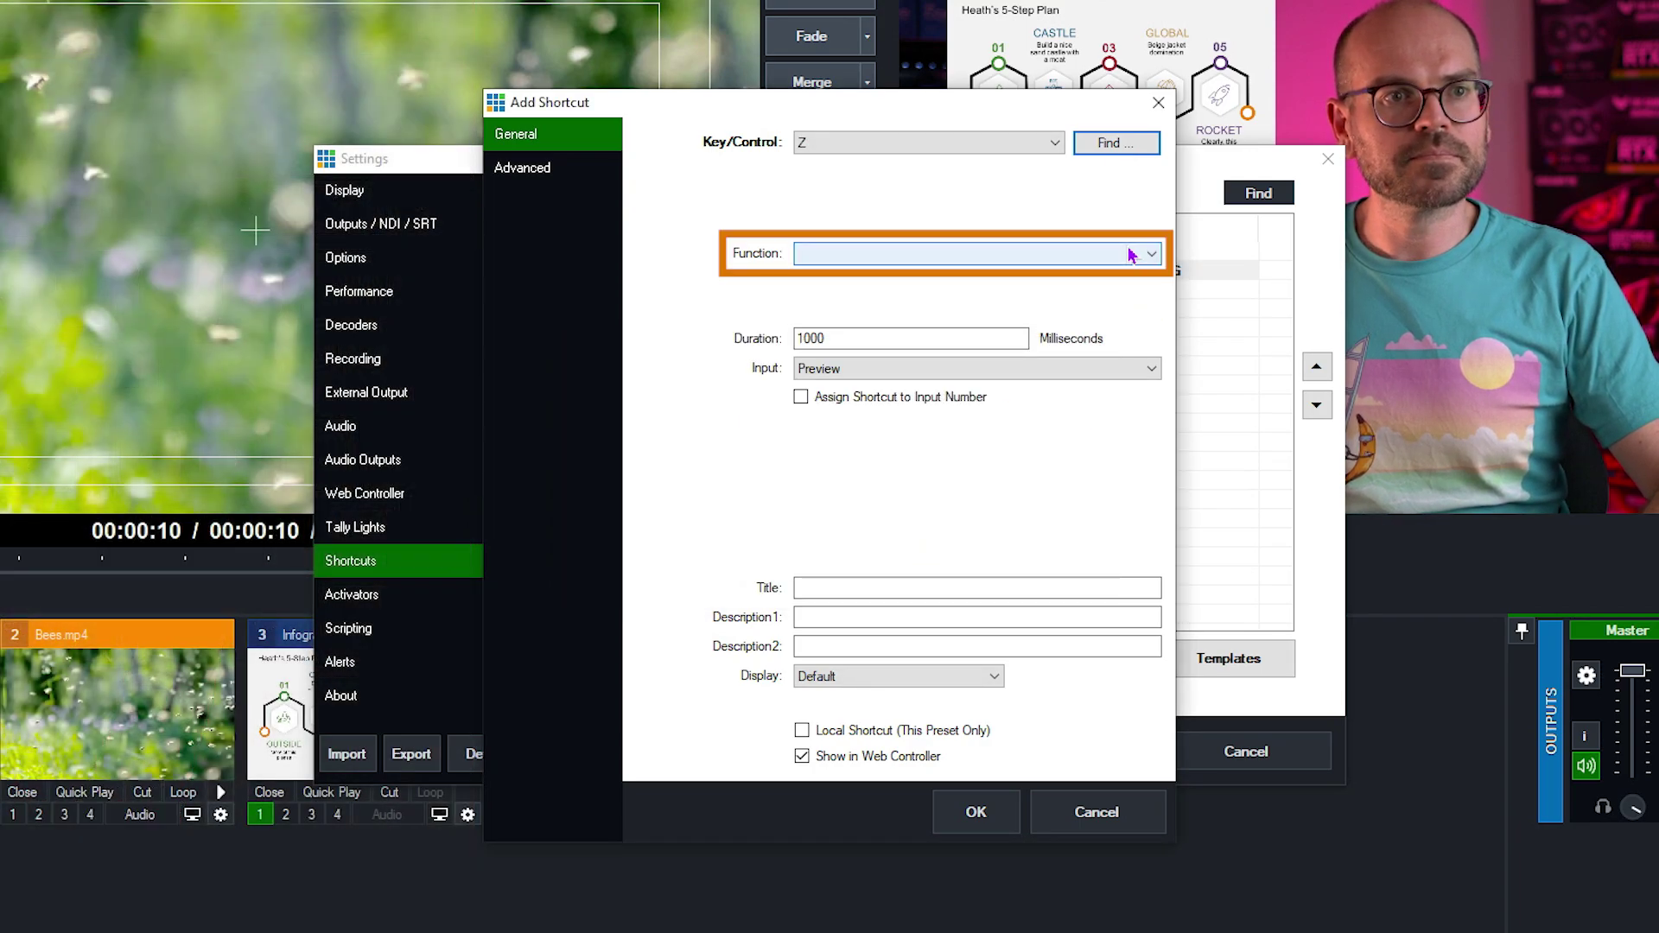
pyautogui.click(1130, 255)
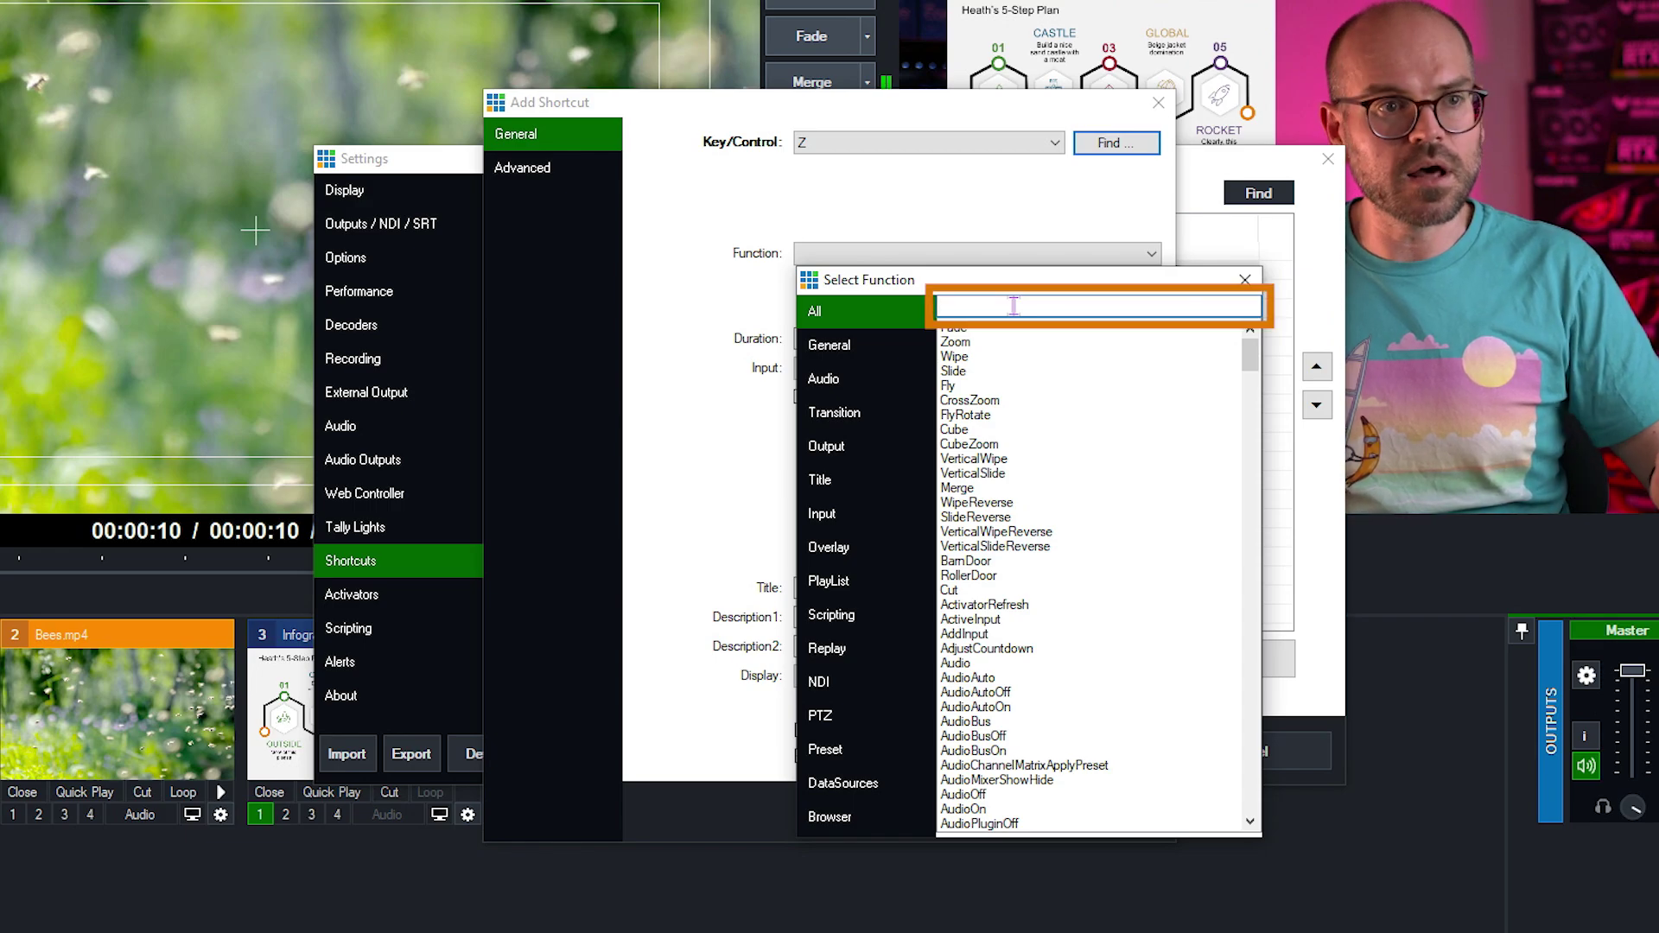
pyautogui.write('zoom')
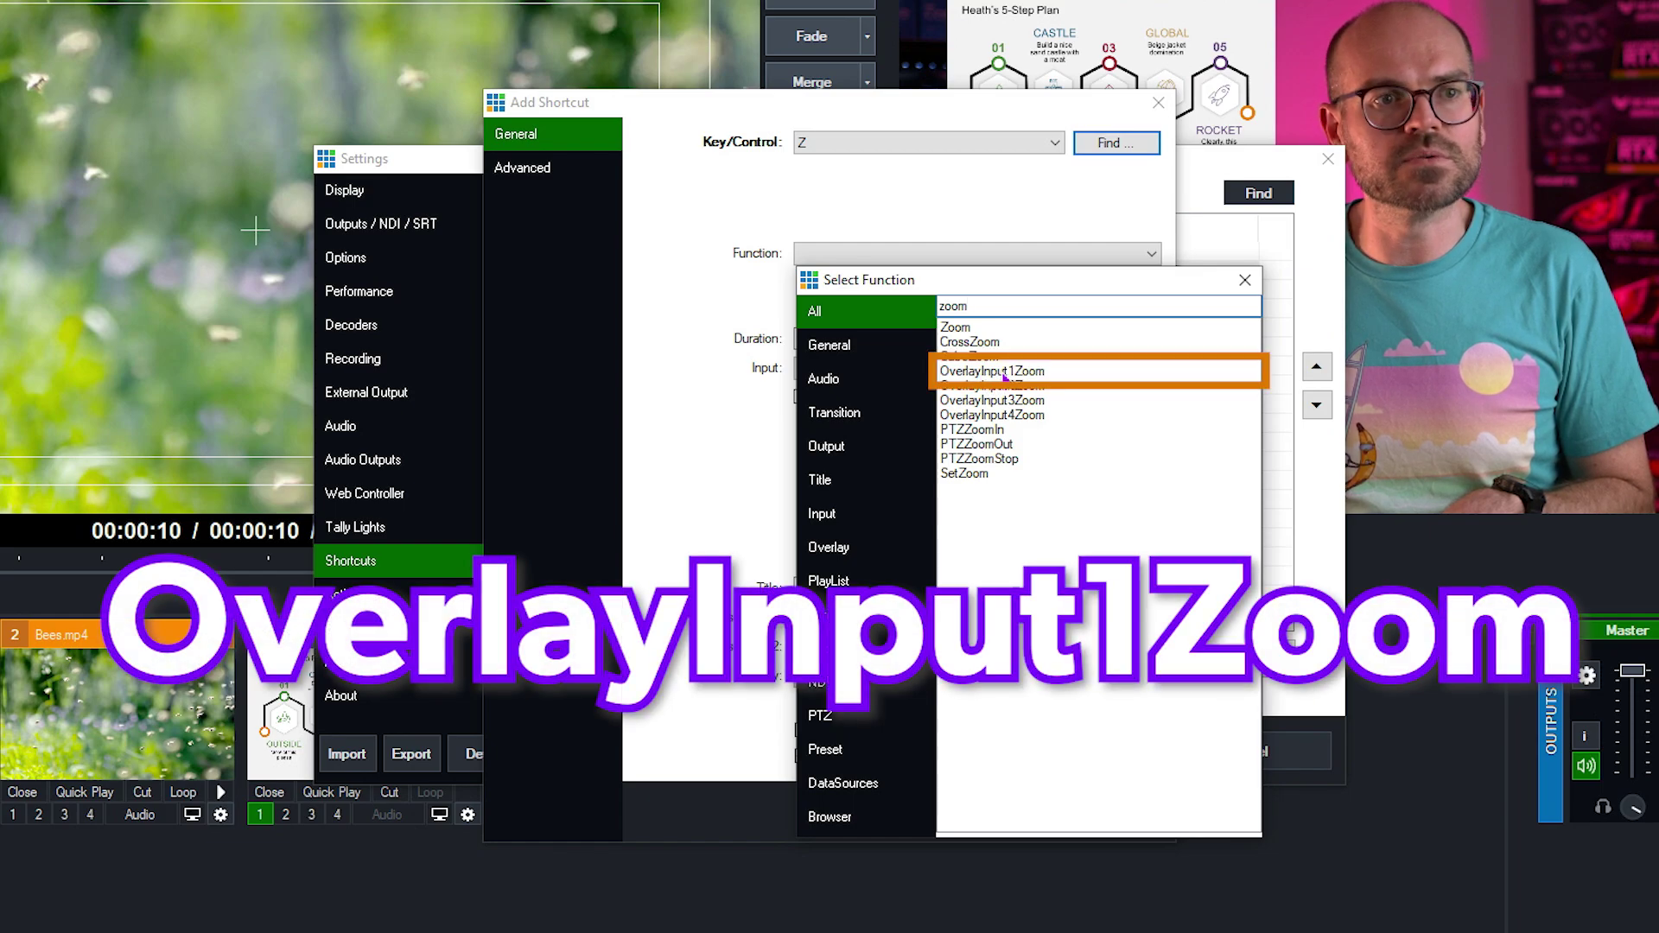
# Choose OverlayInput1Zoom as the Z shortcut's function
pyautogui.doubleClick(1004, 373)
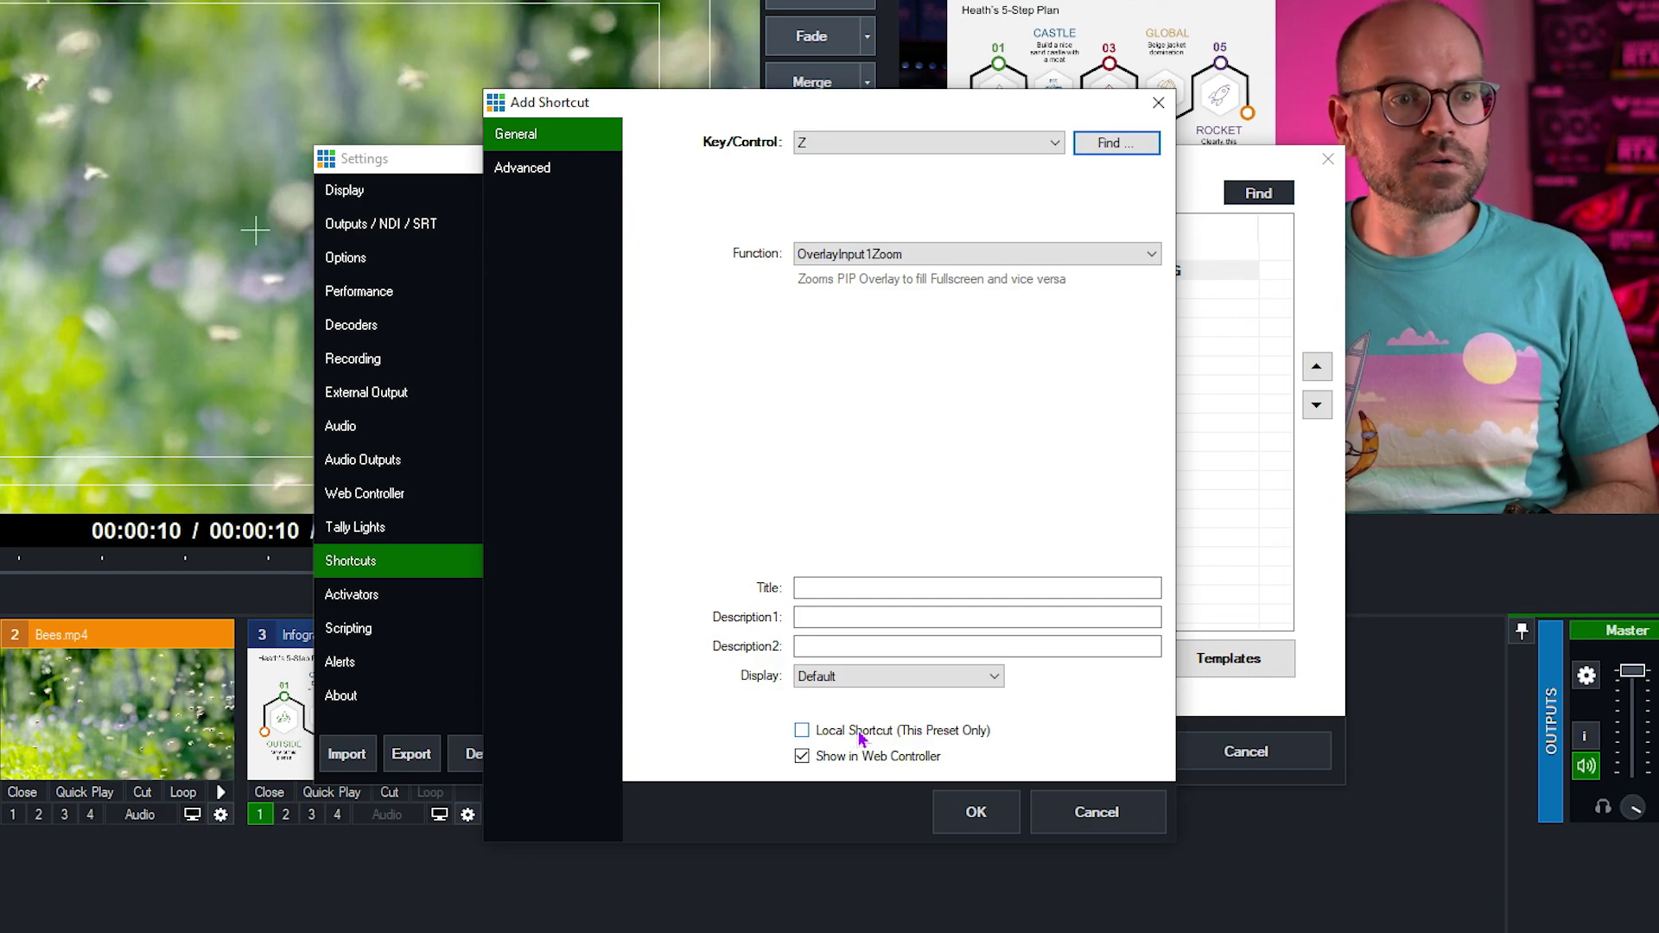
# Save the Z shortcut and review the Heath Cam, I and Z entries in the list
pyautogui.click(987, 816)
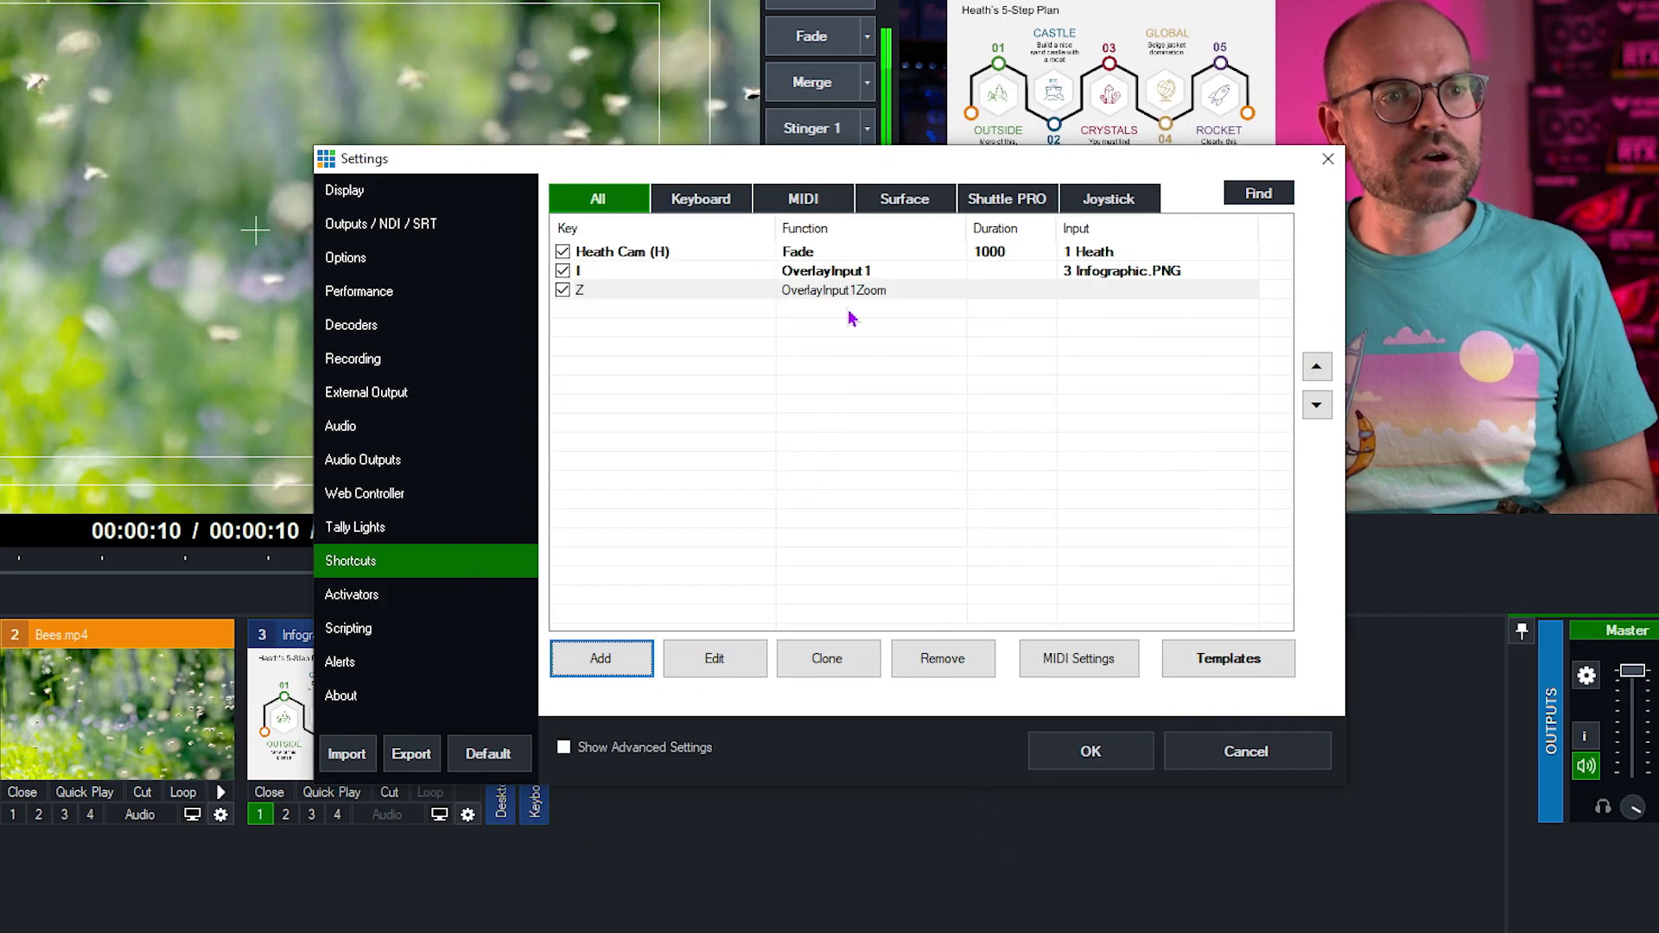
pyautogui.click(927, 251)
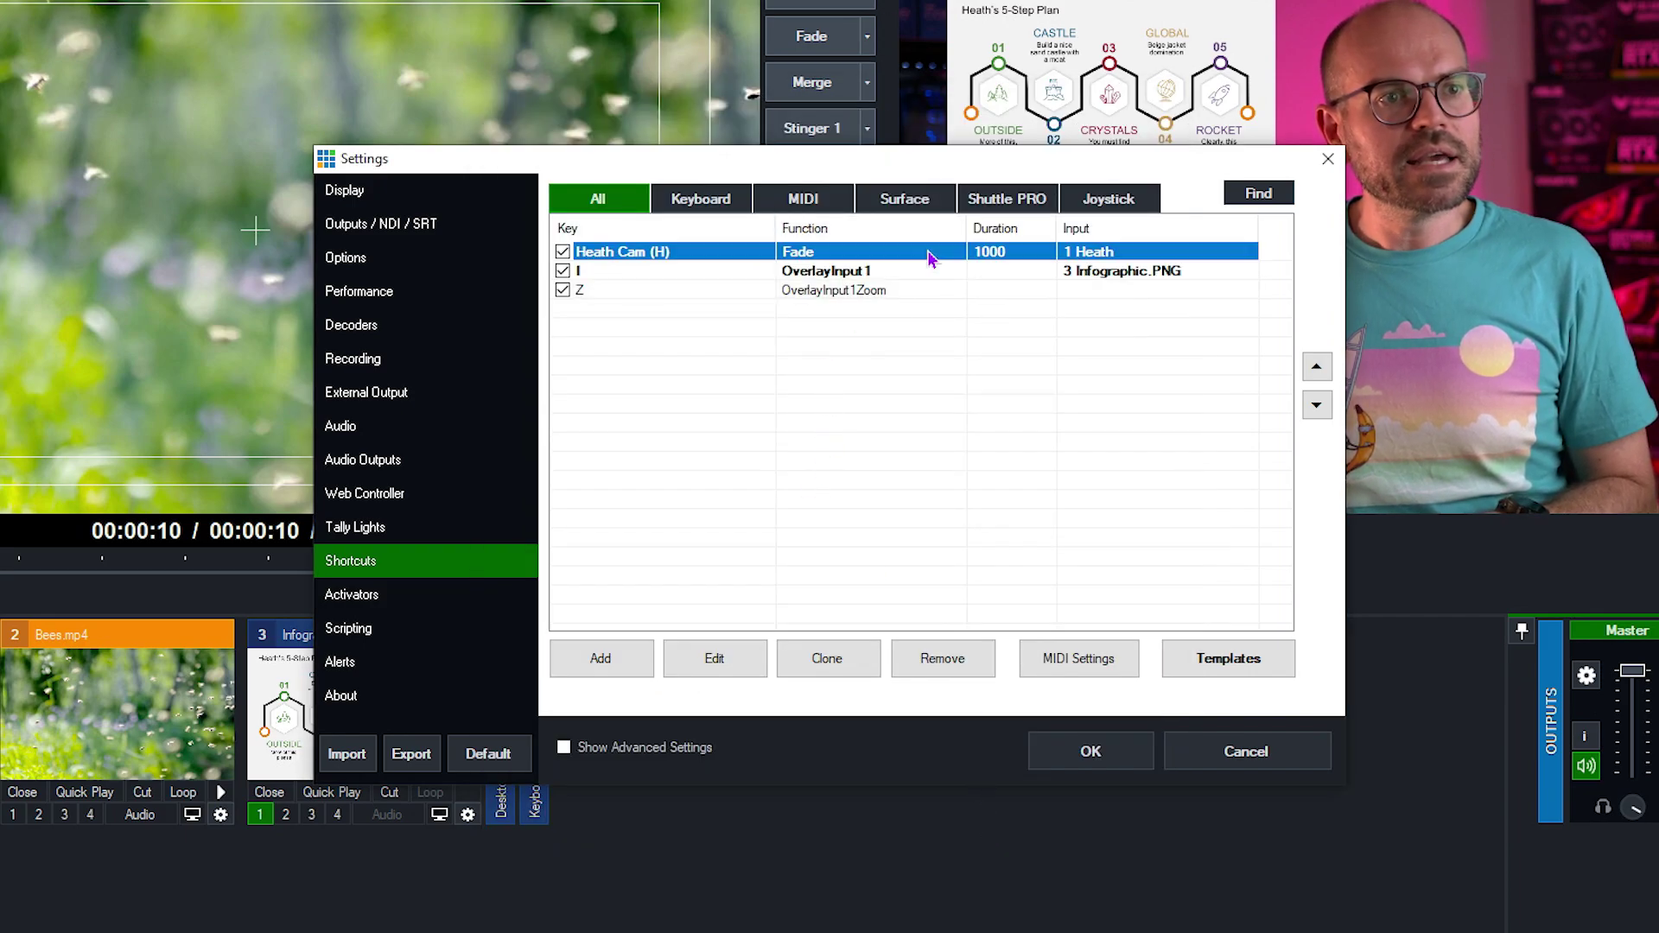
pyautogui.click(921, 272)
pyautogui.click(921, 253)
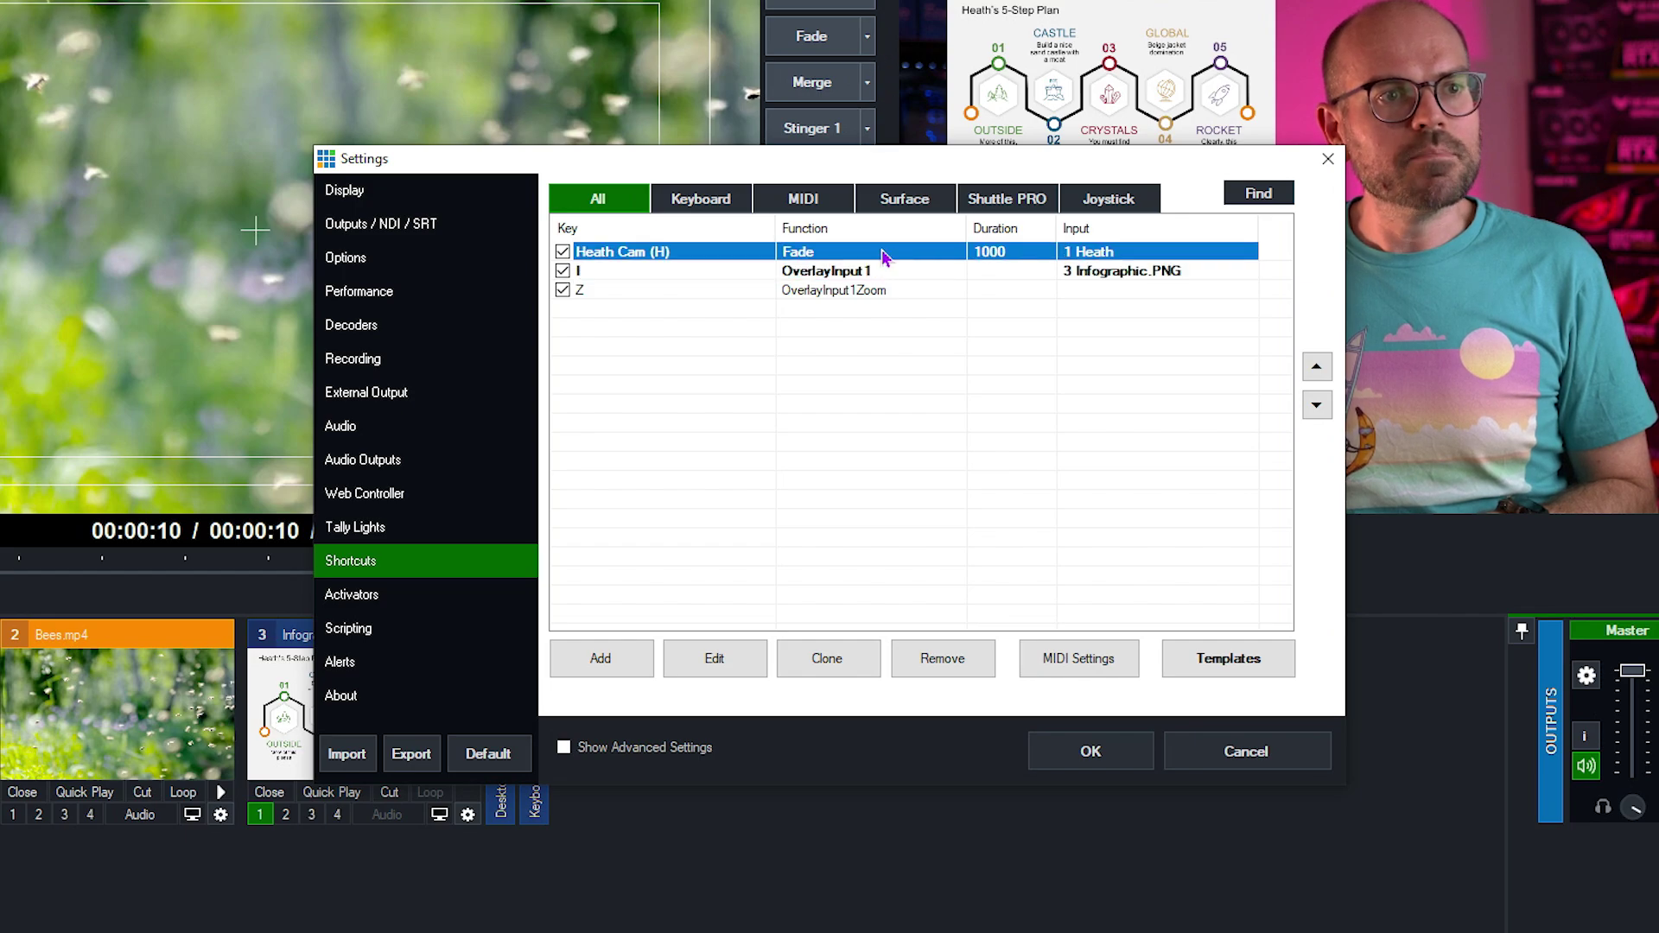
pyautogui.click(891, 273)
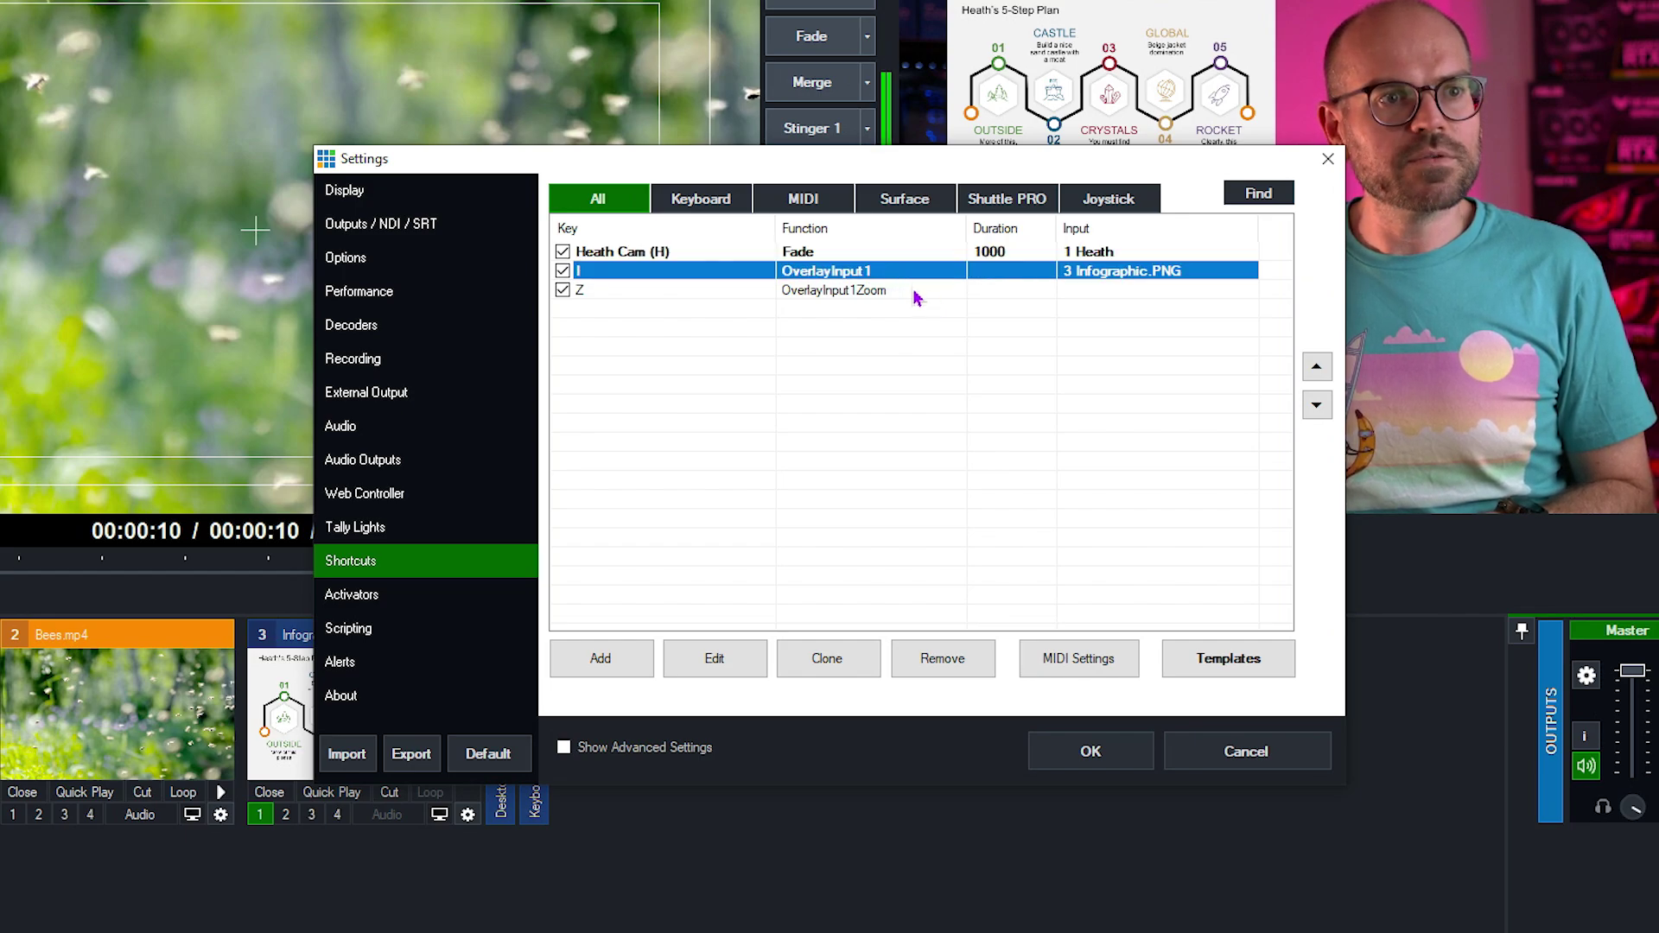
pyautogui.click(913, 292)
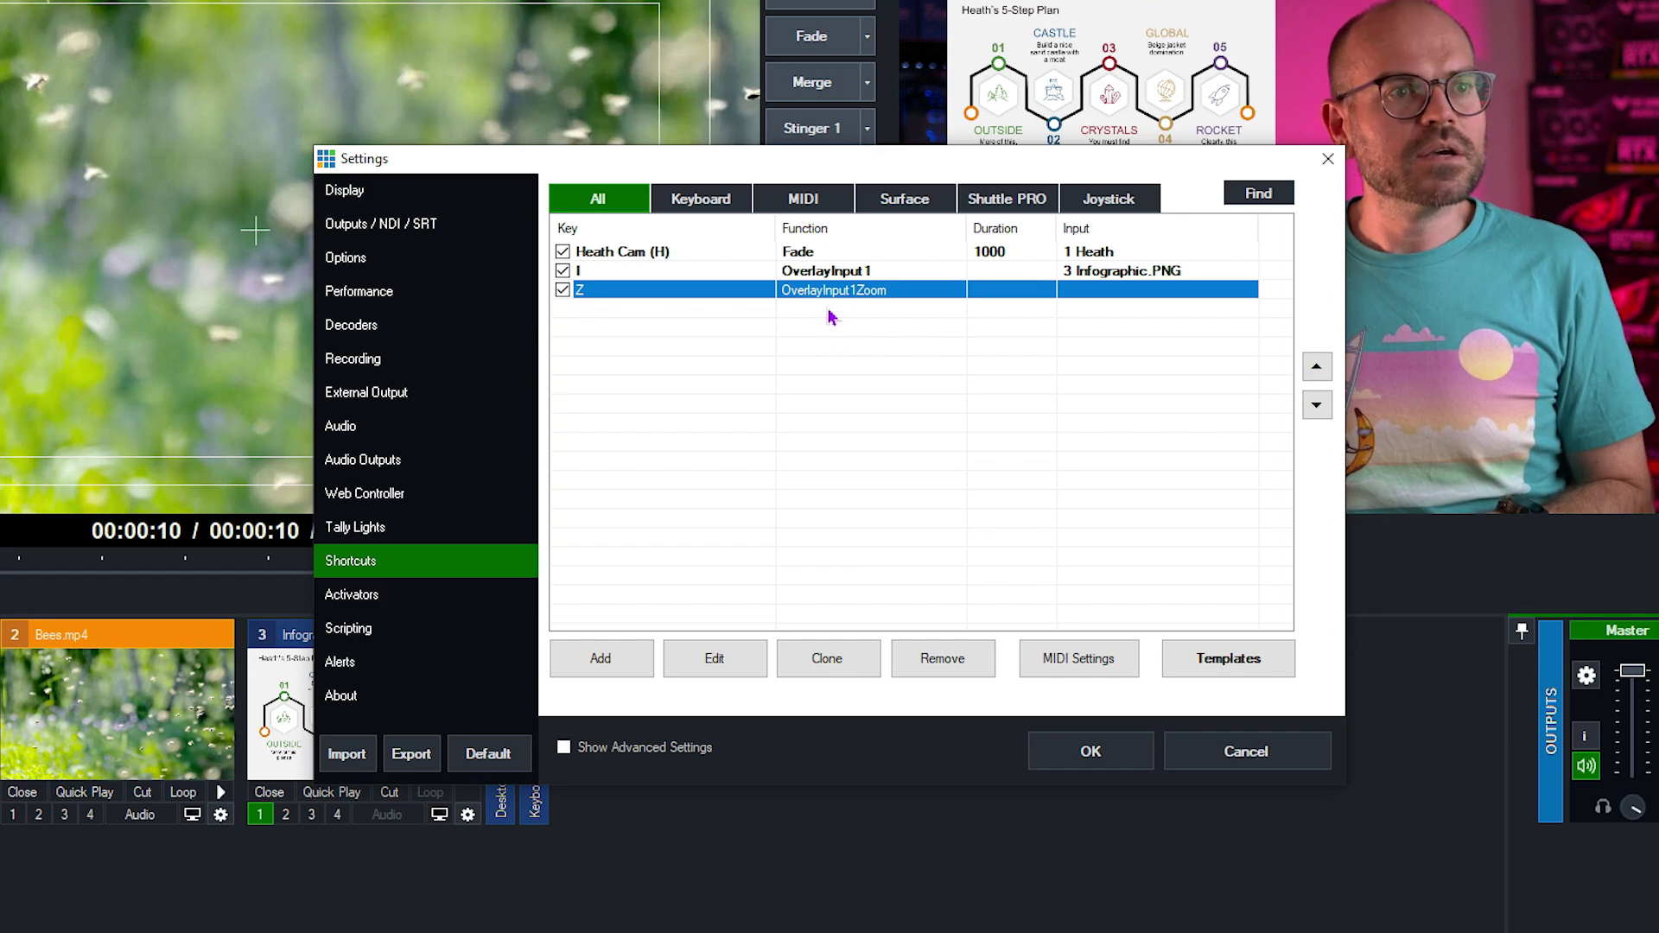
# Recheck the I and Z shortcuts, then apply and close Settings
pyautogui.click(889, 253)
pyautogui.click(909, 273)
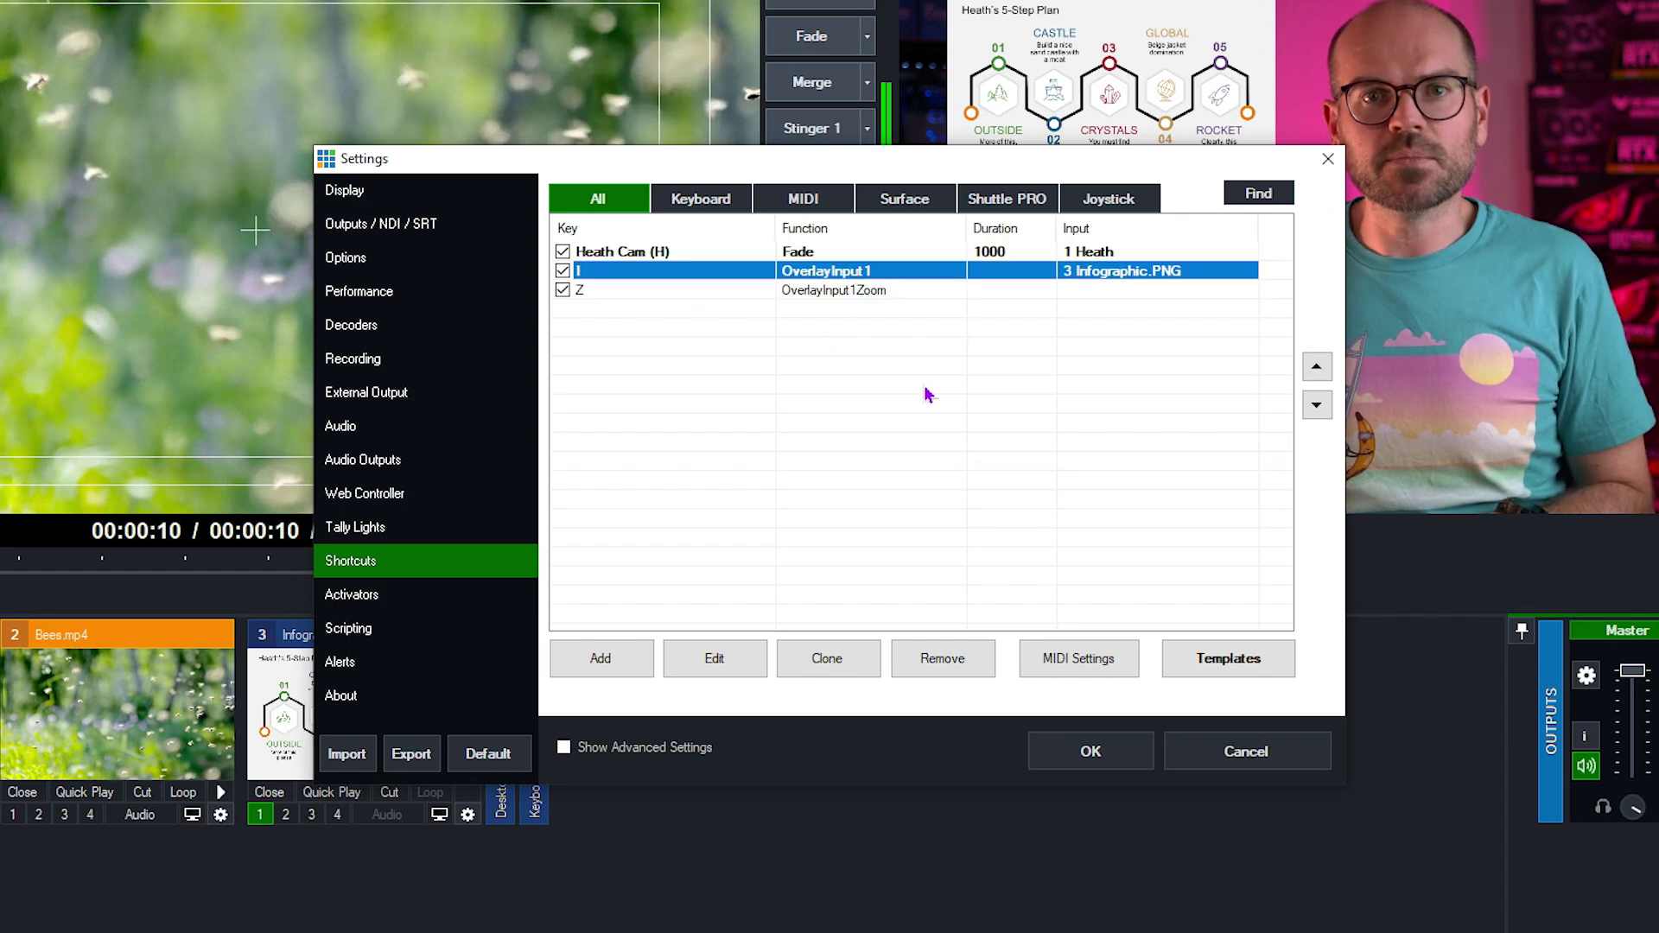
pyautogui.press('Down')
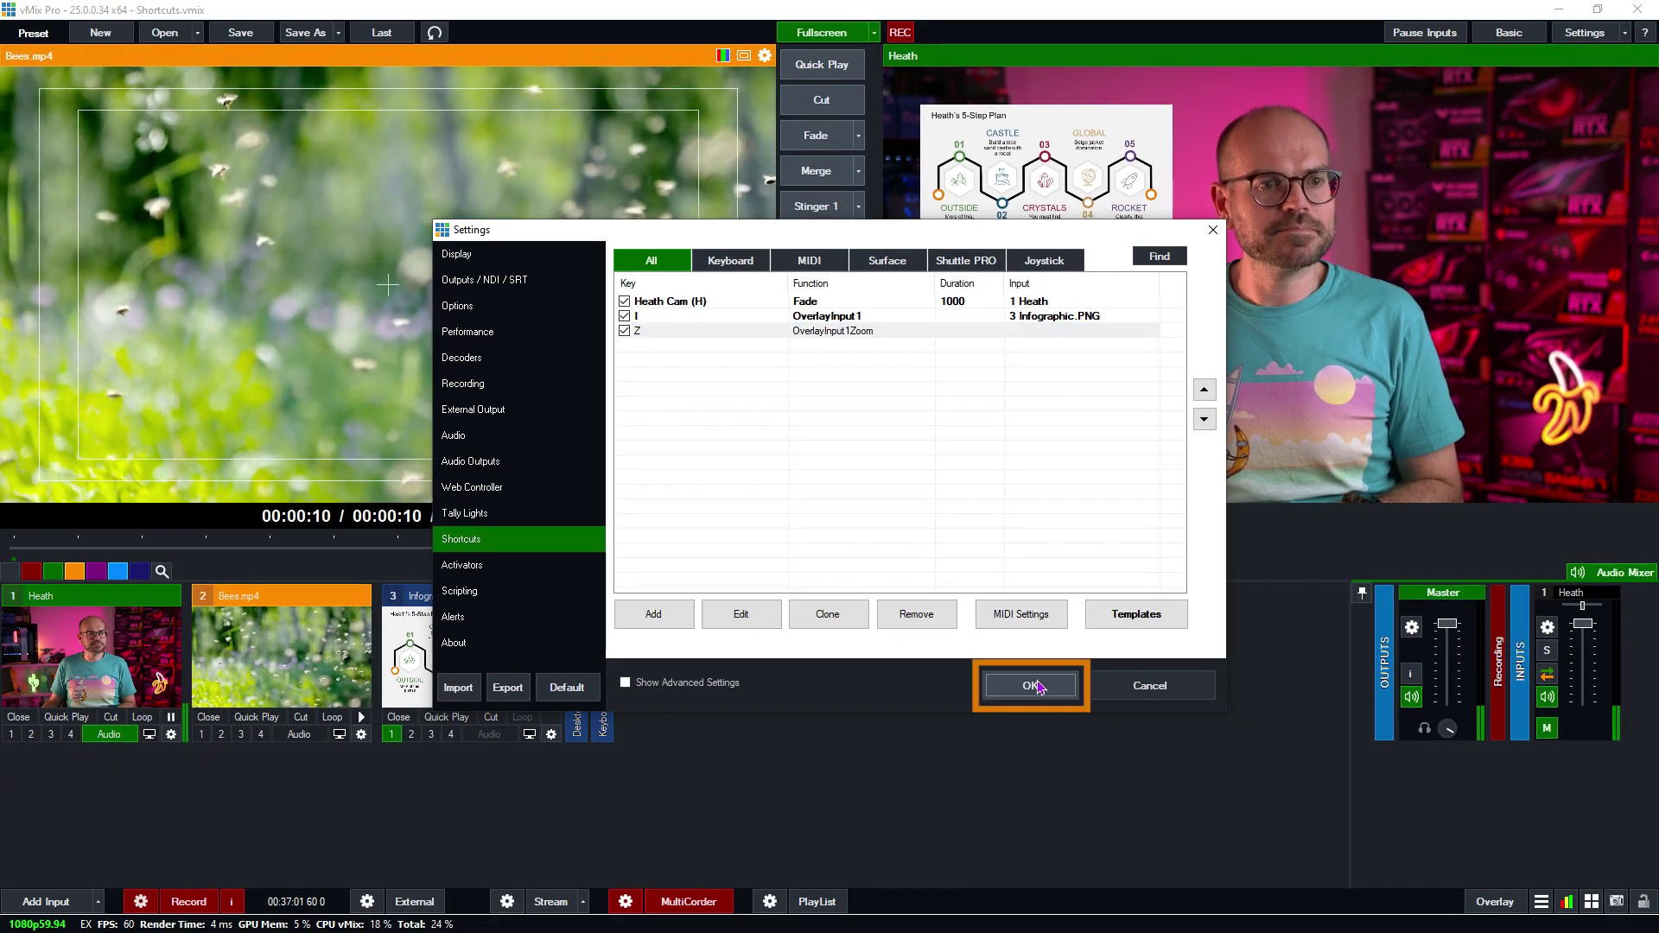
pyautogui.click(1036, 686)
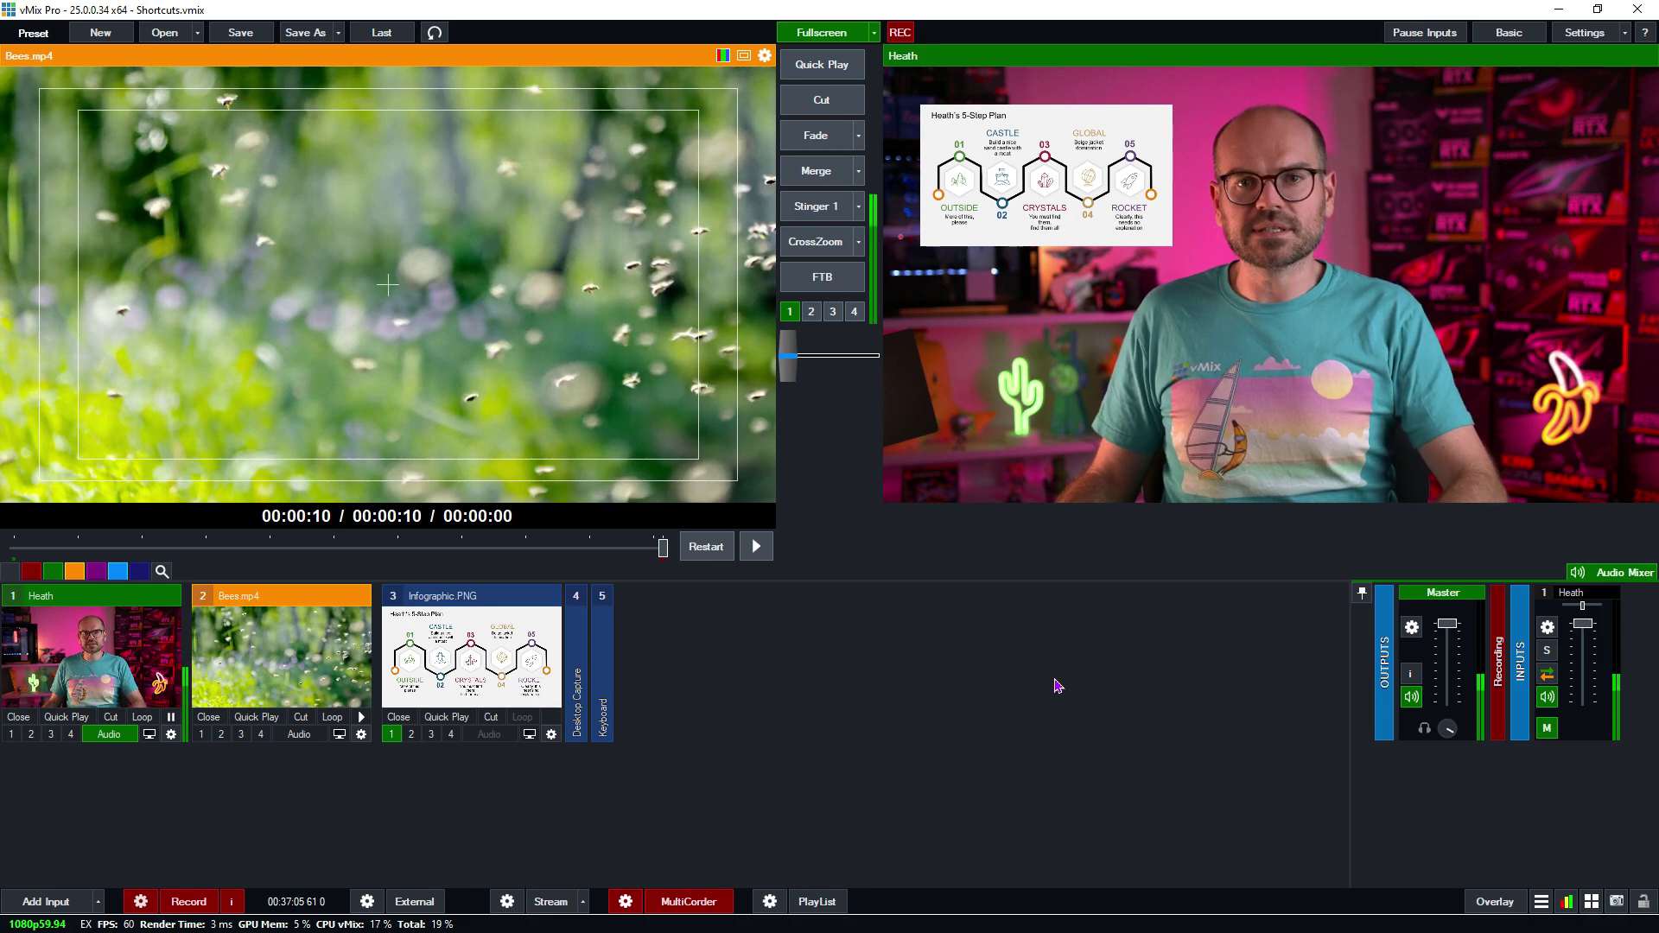
# Zoom the infographic overlay to full screen and back to its box
pyautogui.press('1')
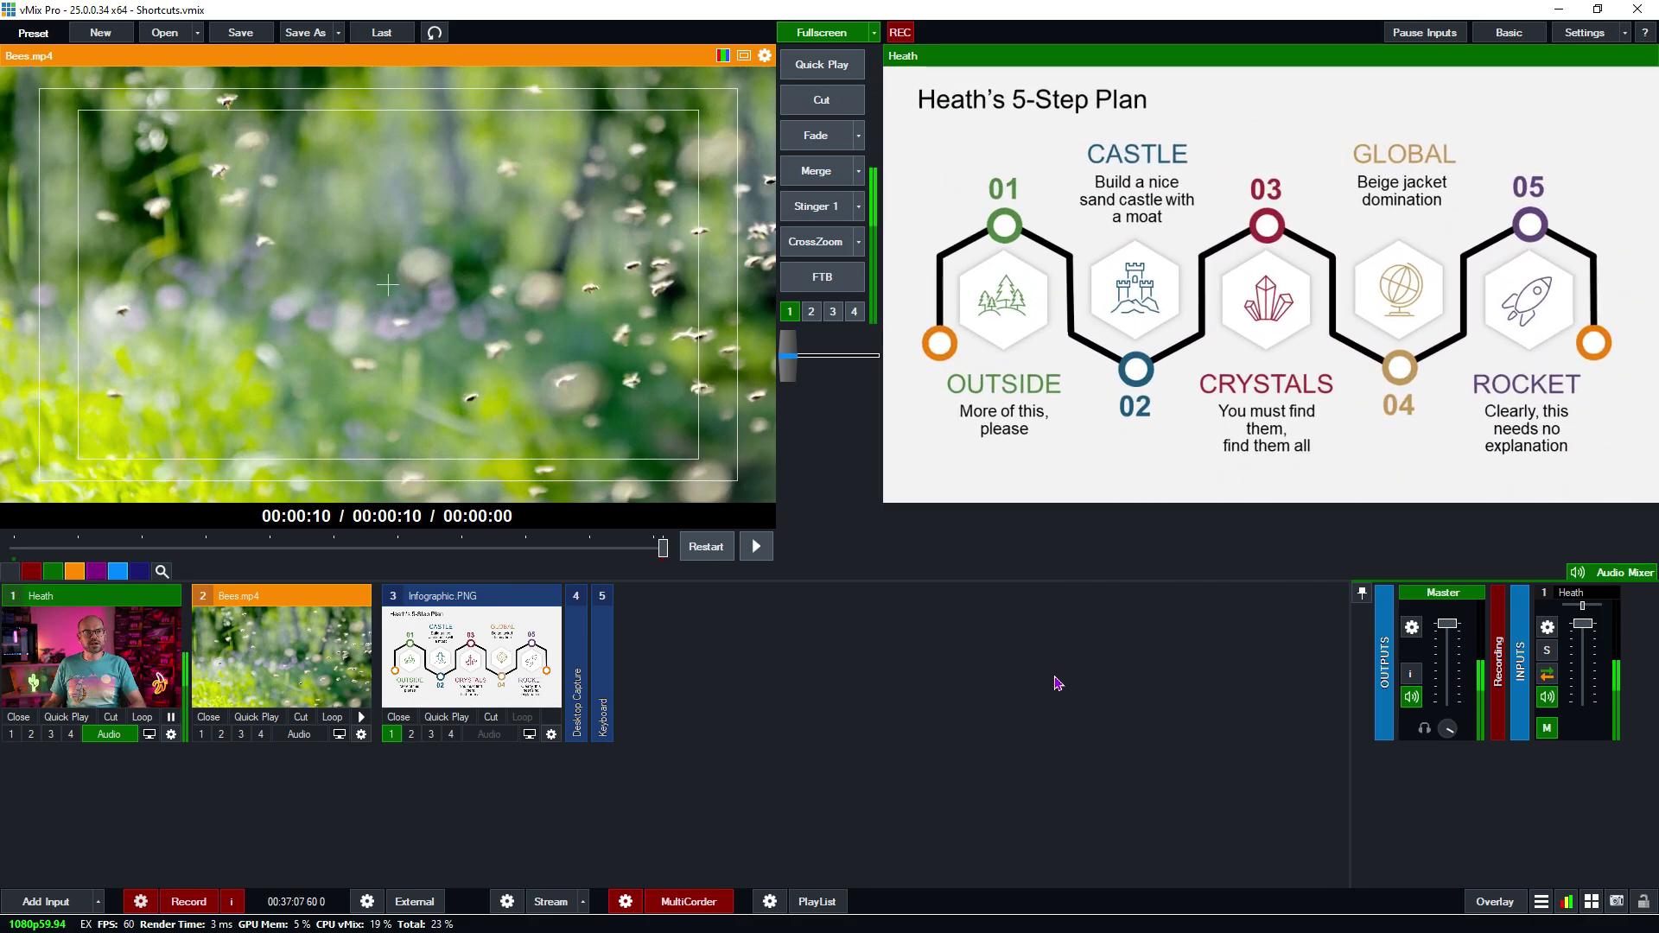
pyautogui.press('1')
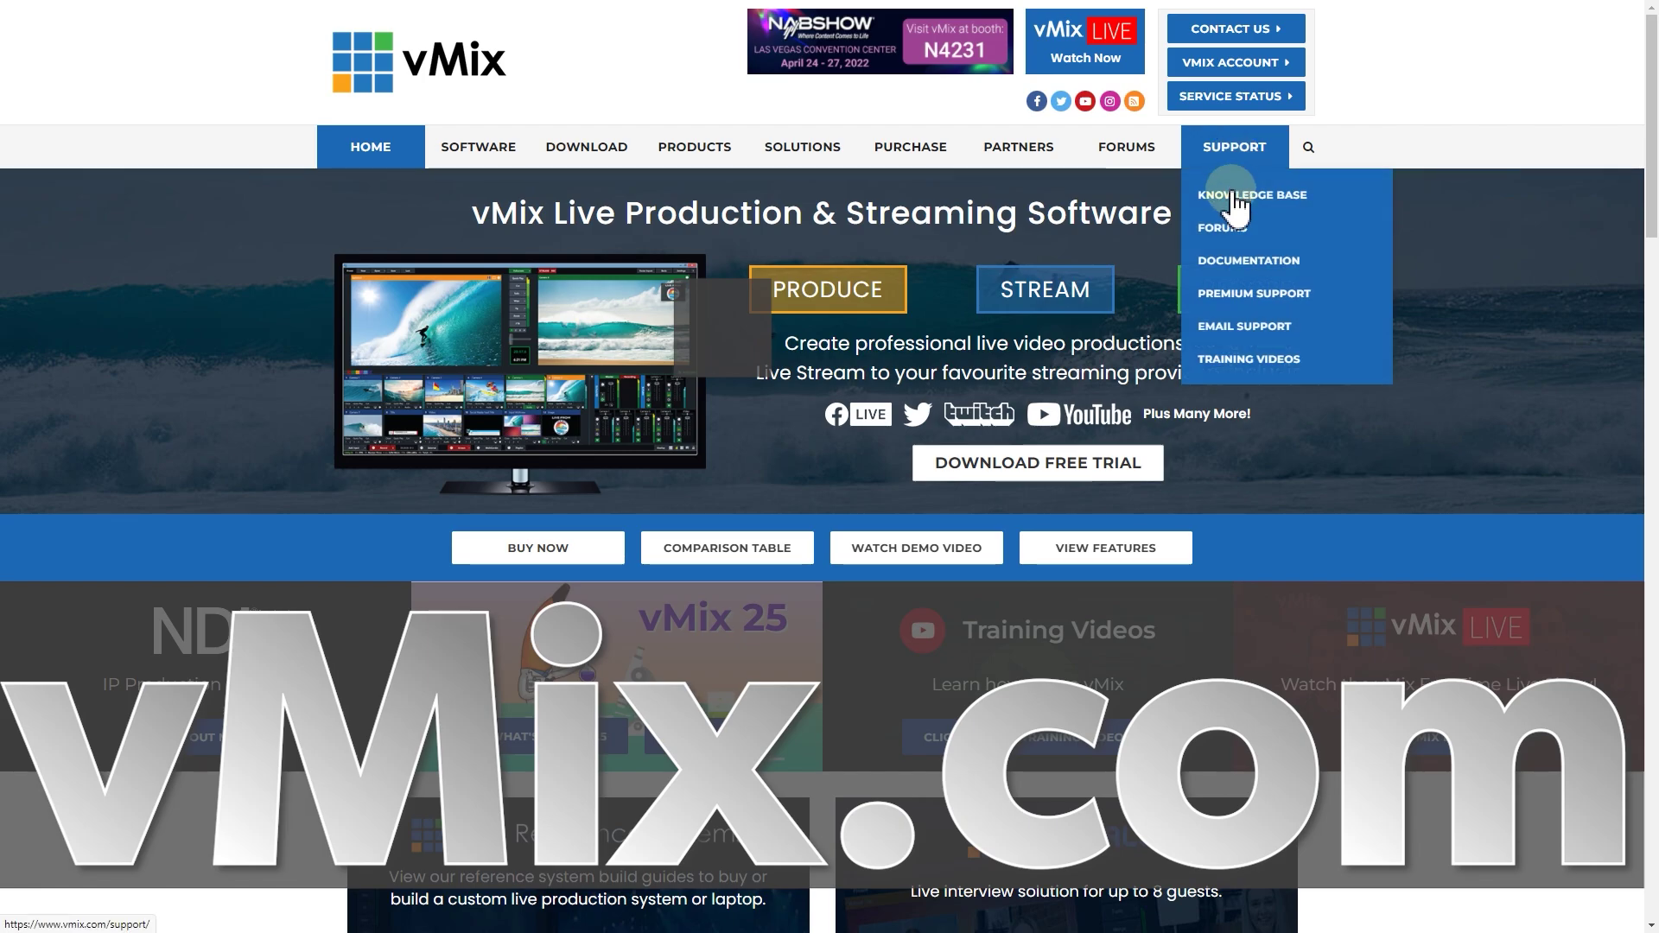
# Go to vMix Email Support, scroll to the contact form and select Full Name
pyautogui.click(1245, 330)
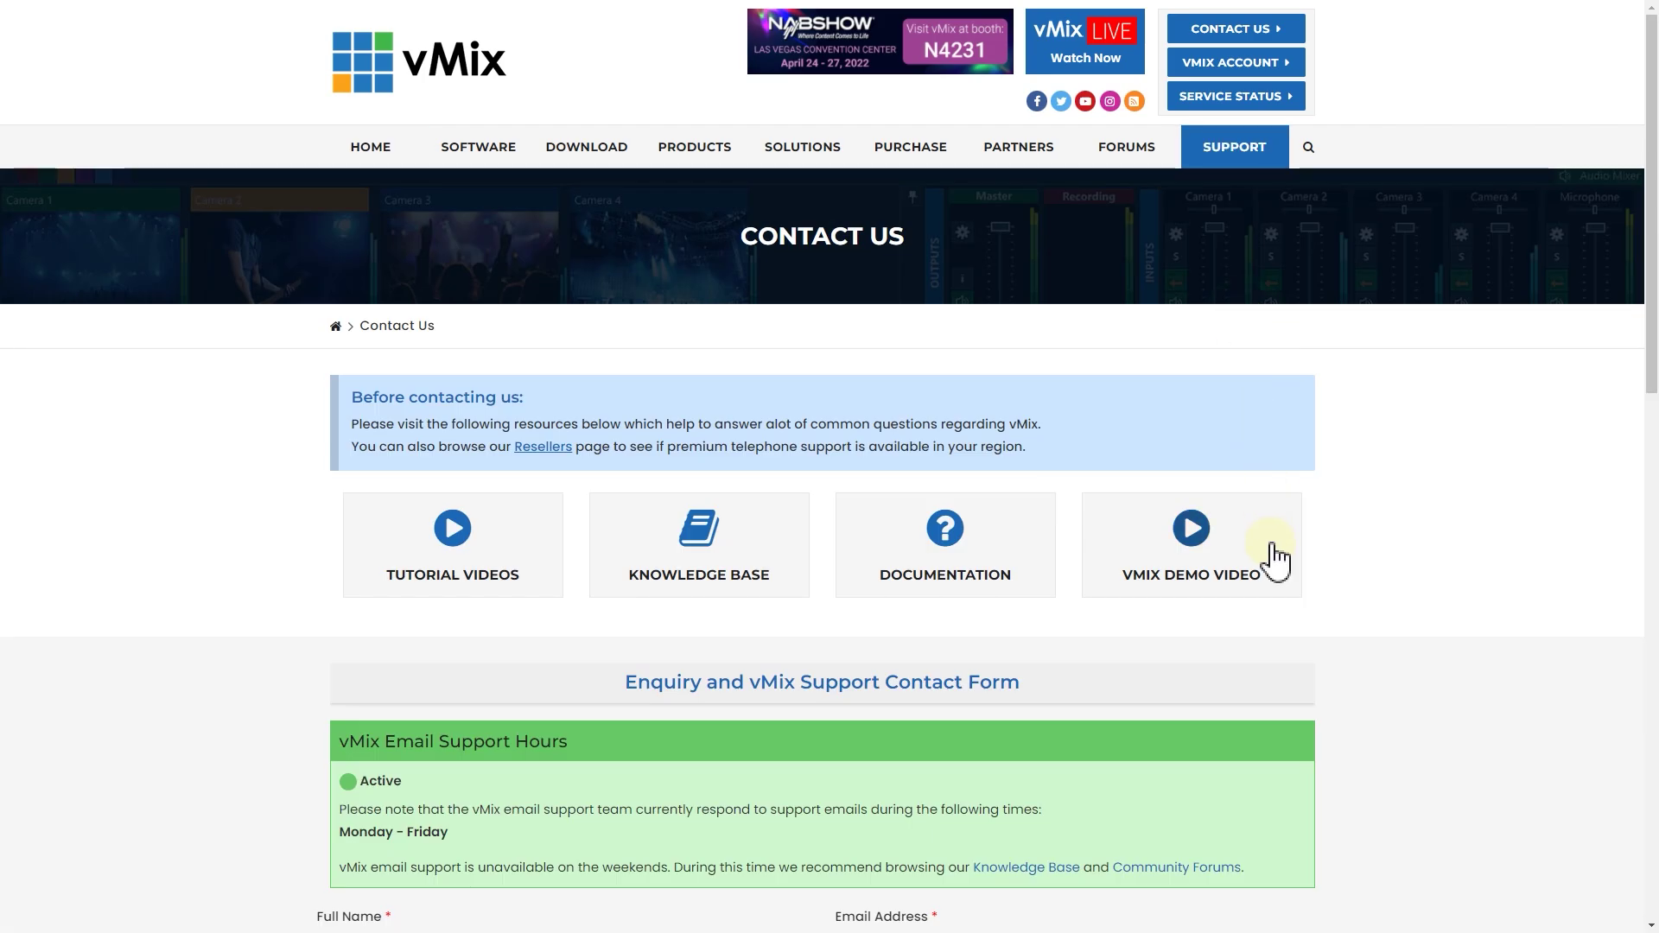
pyautogui.scroll(-5, 1270, 561)
pyautogui.click(340, 550)
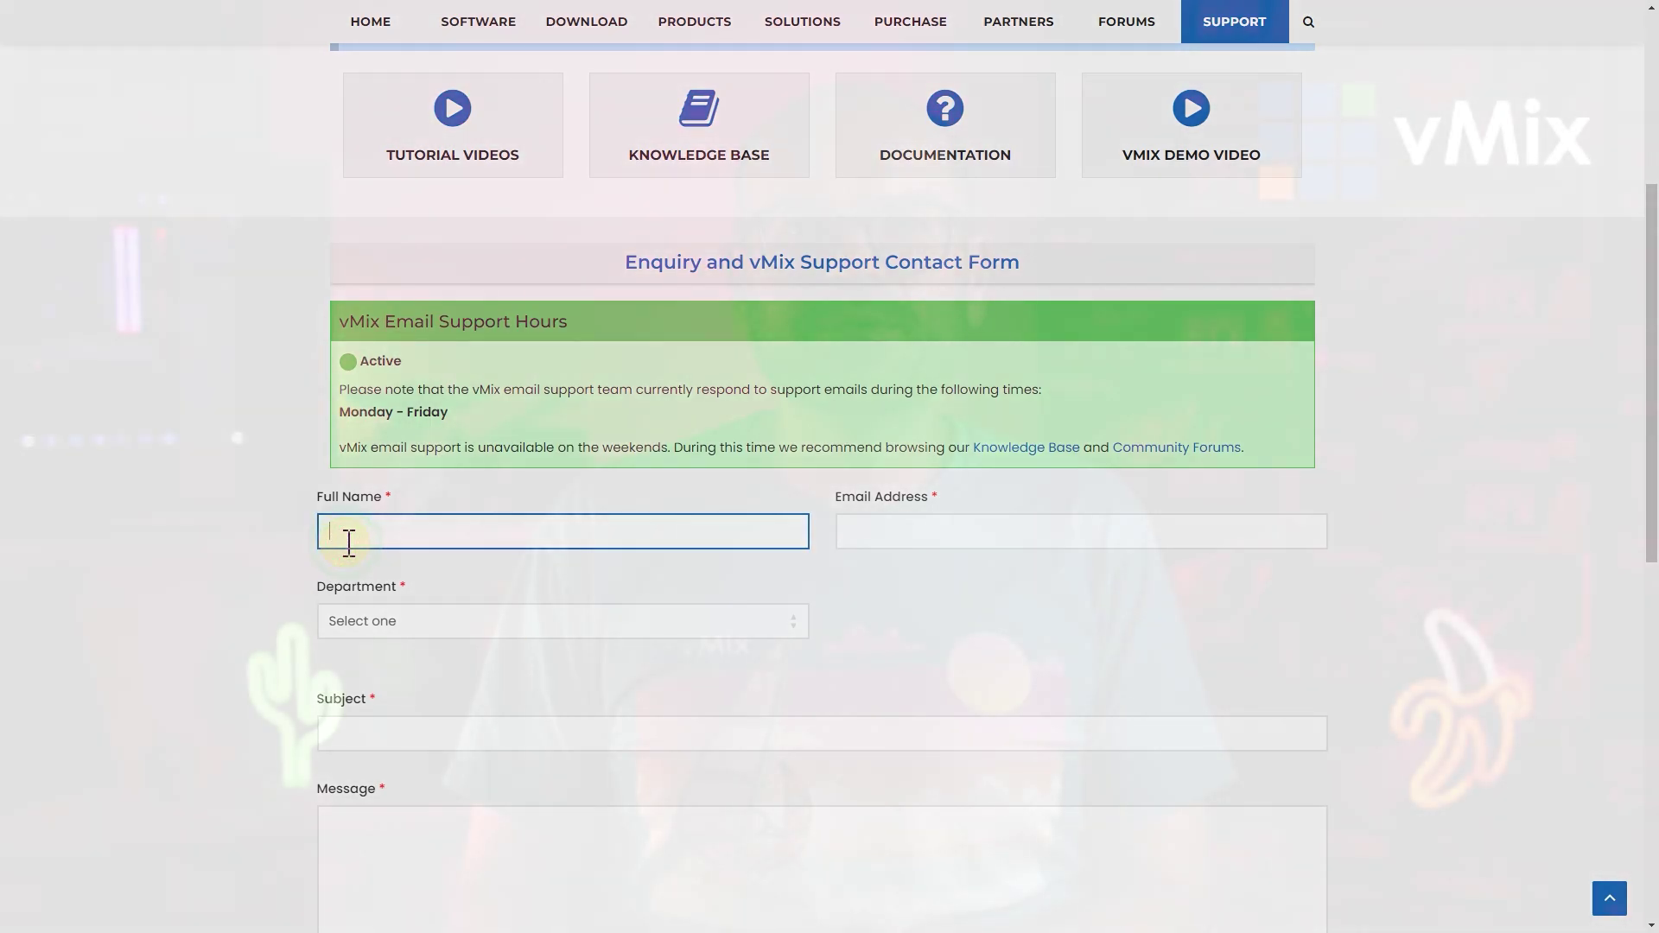